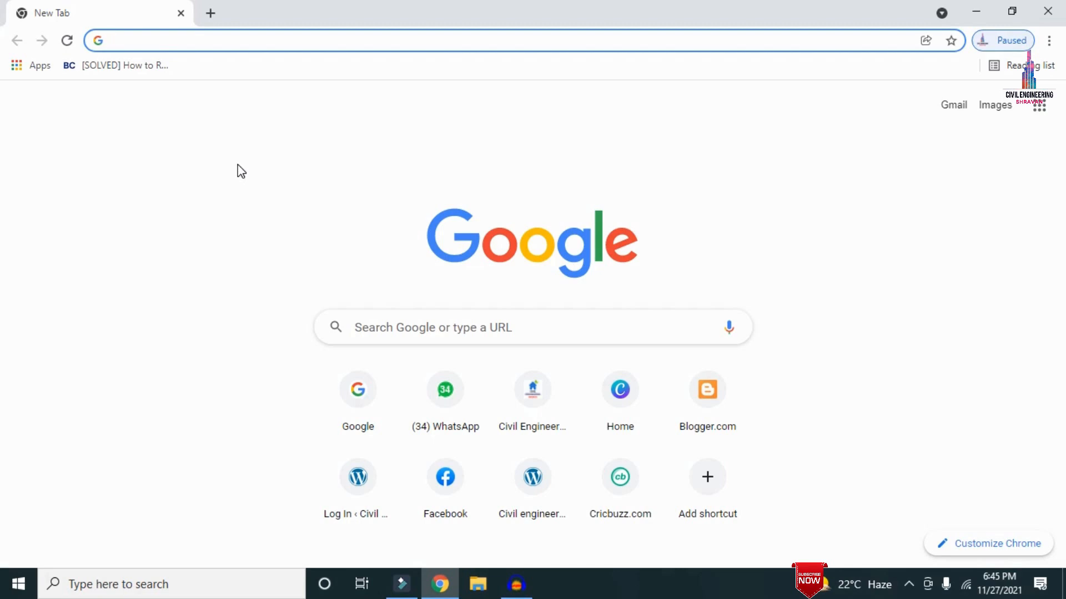
Open the website civilbasics123.com and look through the articles on its home page.
{"action": "type", "text": "http://civilbasics123.com/"}
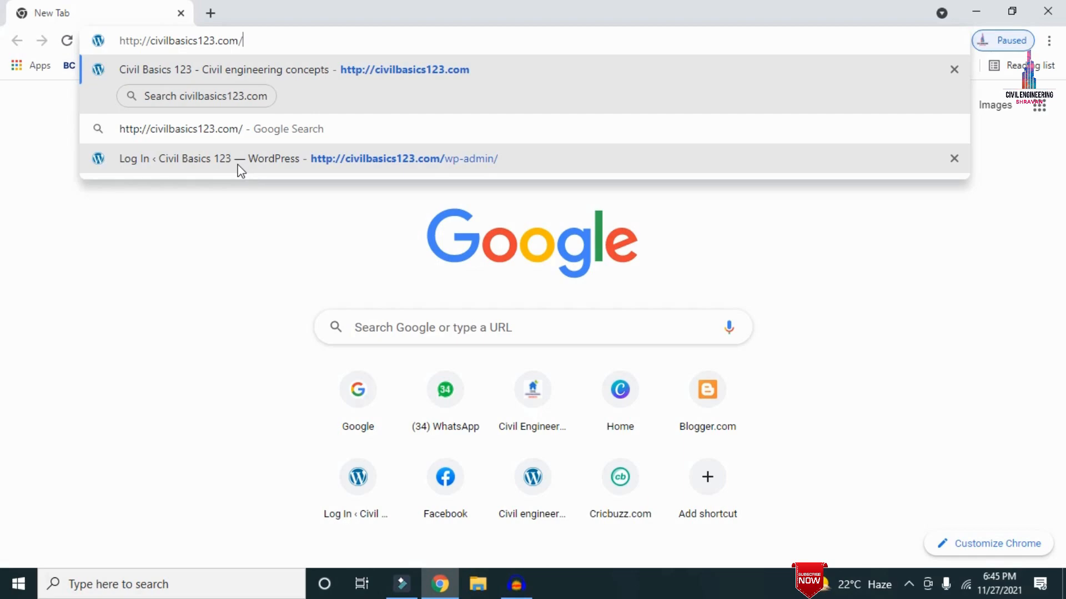
{"action": "key", "text": "Return"}
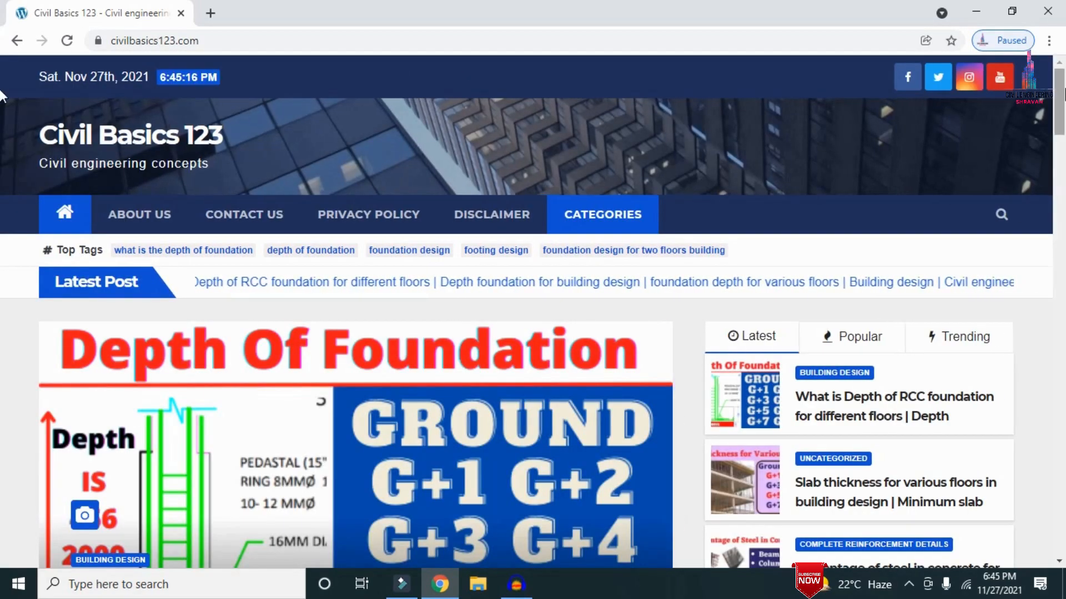
{"action": "scroll", "coordinate": [0, 94], "scroll_direction": "down", "scroll_amount": 7}
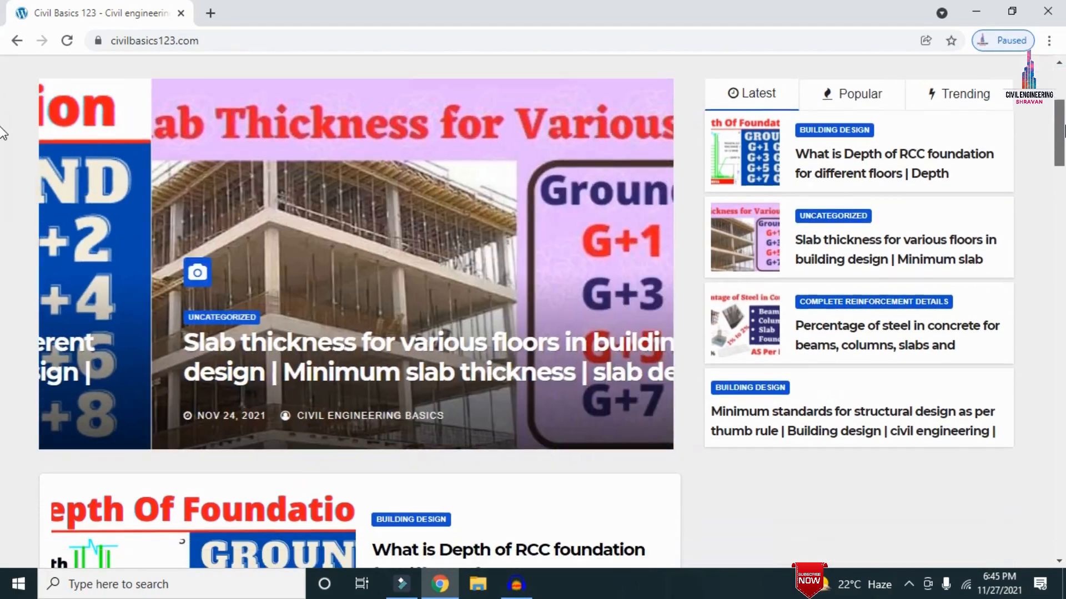
{"action": "scroll", "coordinate": [2, 161], "scroll_direction": "down", "scroll_amount": 4}
{"action": "scroll", "coordinate": [3, 176], "scroll_direction": "up", "scroll_amount": 11}
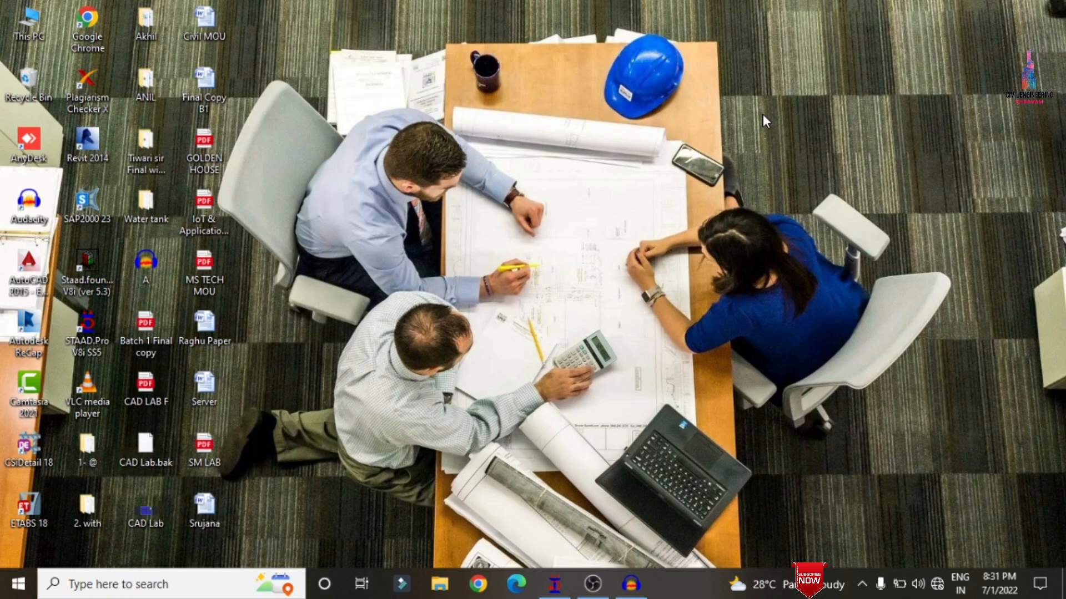
Switch to STAAD.Pro, open a 3D rendered view of the water tank model and inspect it from another angle.
{"action": "left_click", "coordinate": [554, 584]}
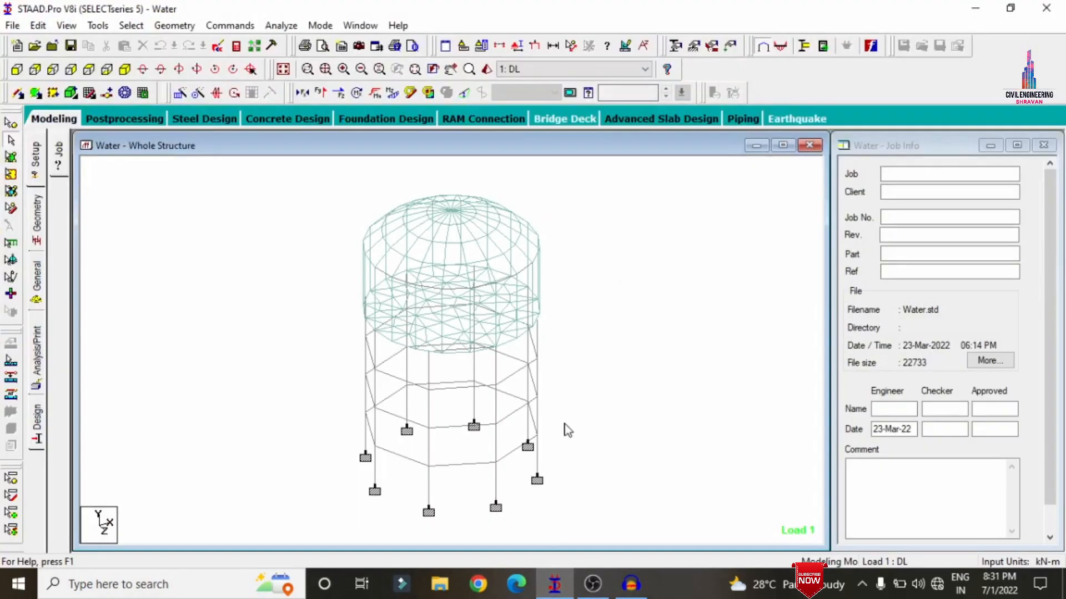
{"action": "left_click", "coordinate": [486, 68]}
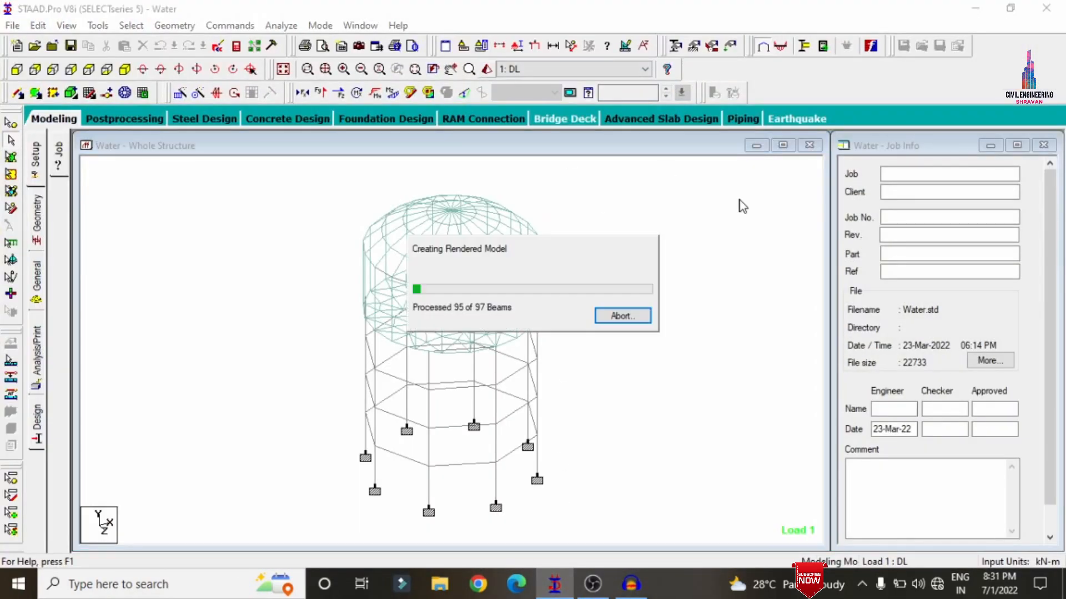
{"action": "left_click", "coordinate": [895, 145]}
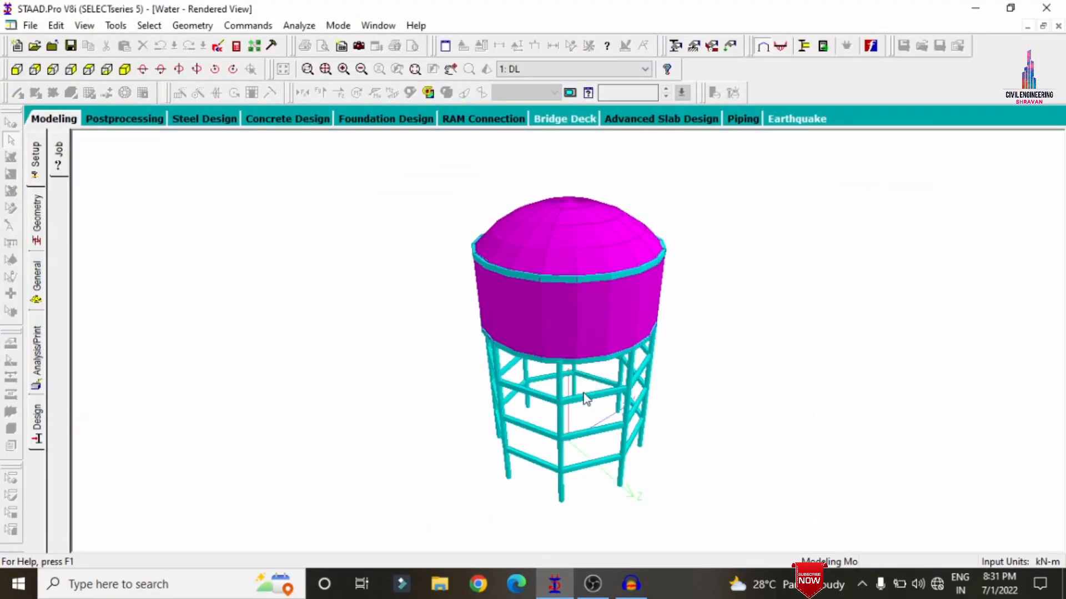
{"action": "left_click_drag", "start_coordinate": [584, 394], "coordinate": [620, 334]}
Review the model's section properties, checking the plate thickness values and where the plate, circular and rectangular sections are assigned.
{"action": "left_click", "coordinate": [40, 118]}
{"action": "left_click", "coordinate": [36, 283]}
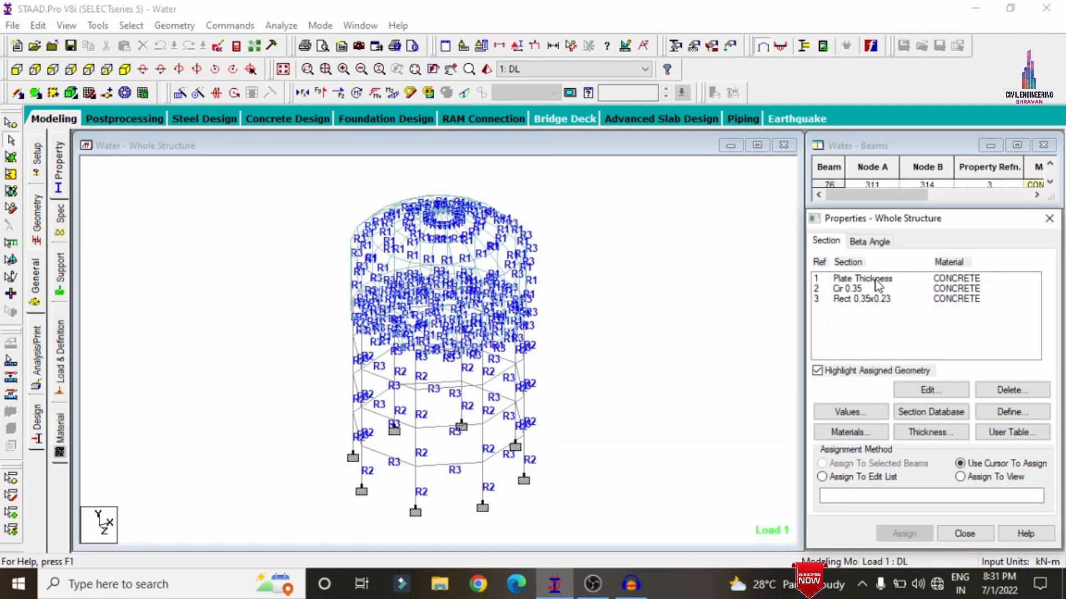
{"action": "left_click", "coordinate": [876, 280]}
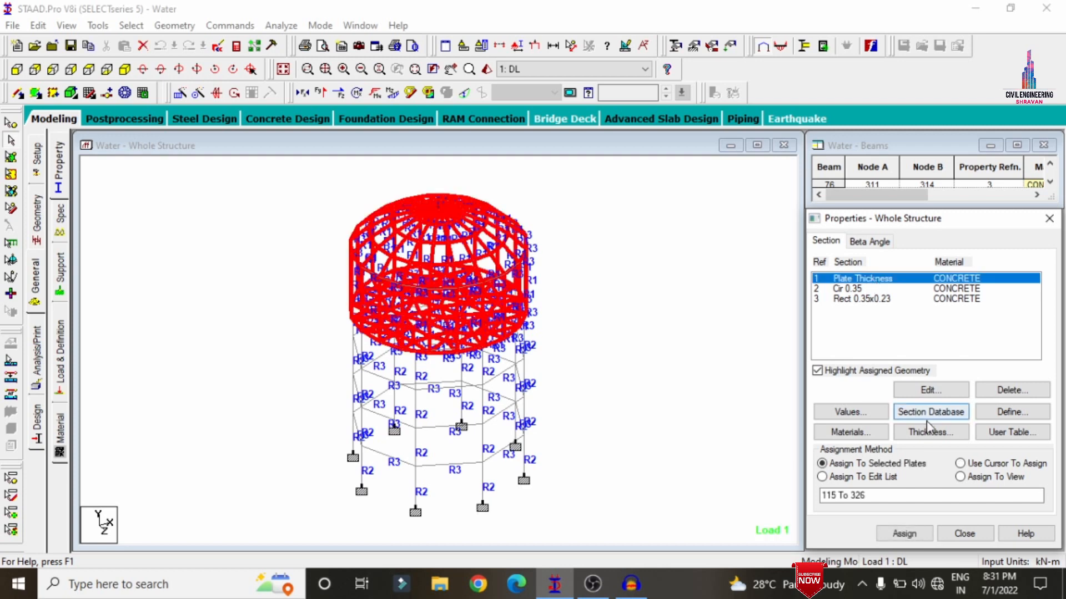
{"action": "left_click", "coordinate": [923, 388]}
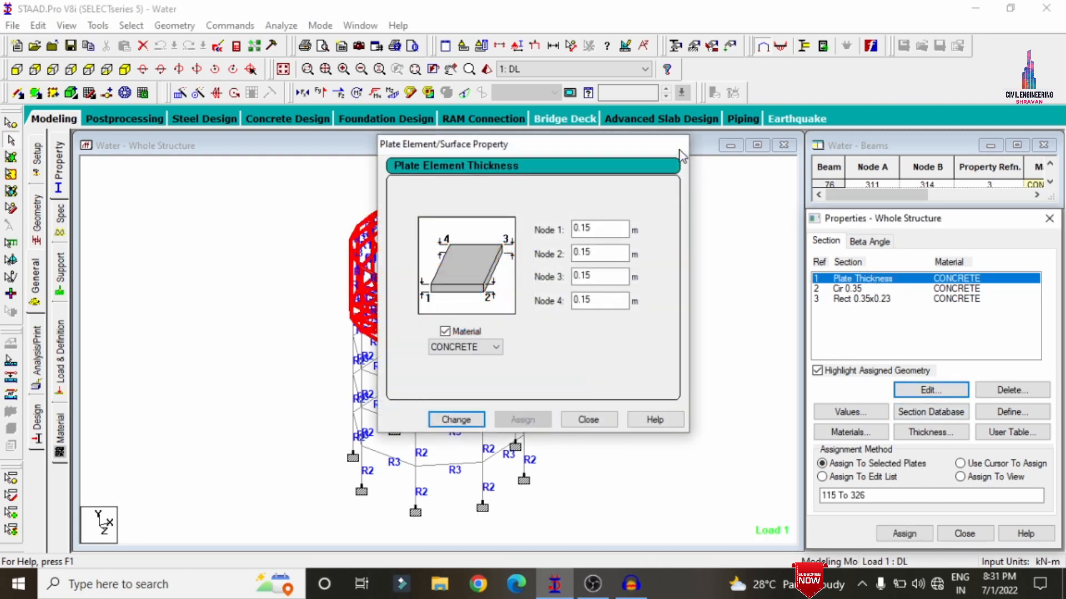
{"action": "left_click", "coordinate": [677, 144]}
{"action": "left_click", "coordinate": [862, 299]}
{"action": "left_click", "coordinate": [861, 289]}
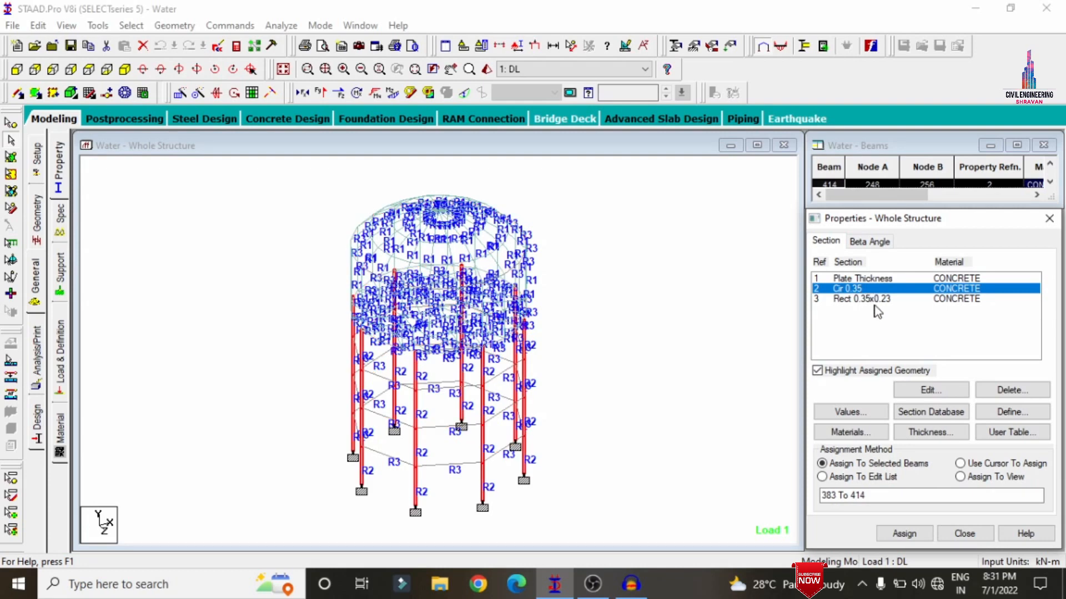
{"action": "left_click", "coordinate": [881, 299]}
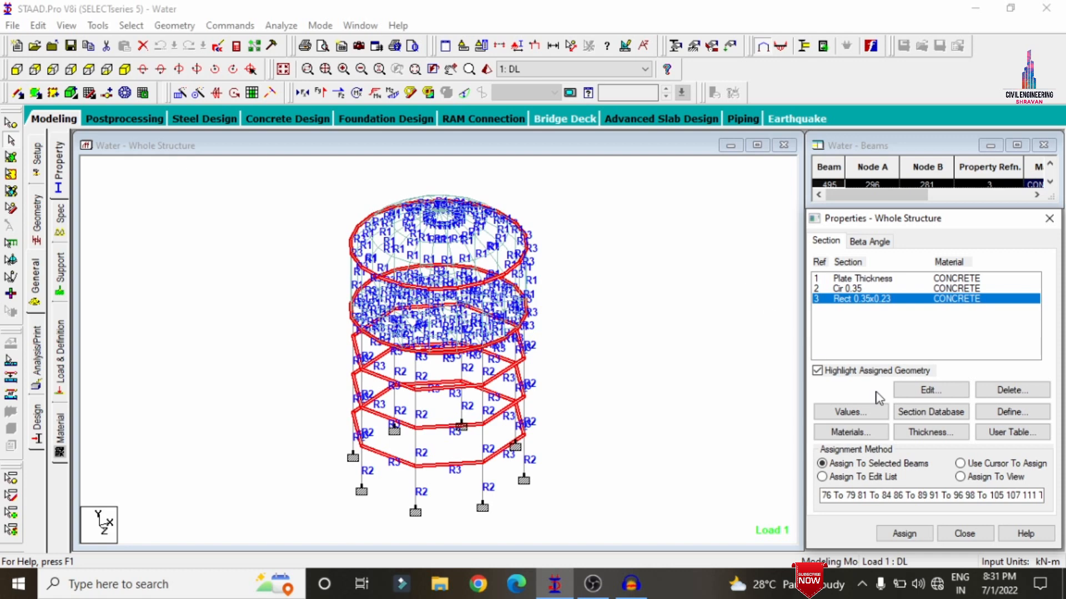
{"action": "left_click", "coordinate": [758, 362]}
Review the load cases and load combinations defined for the water tank.
{"action": "left_click", "coordinate": [60, 338]}
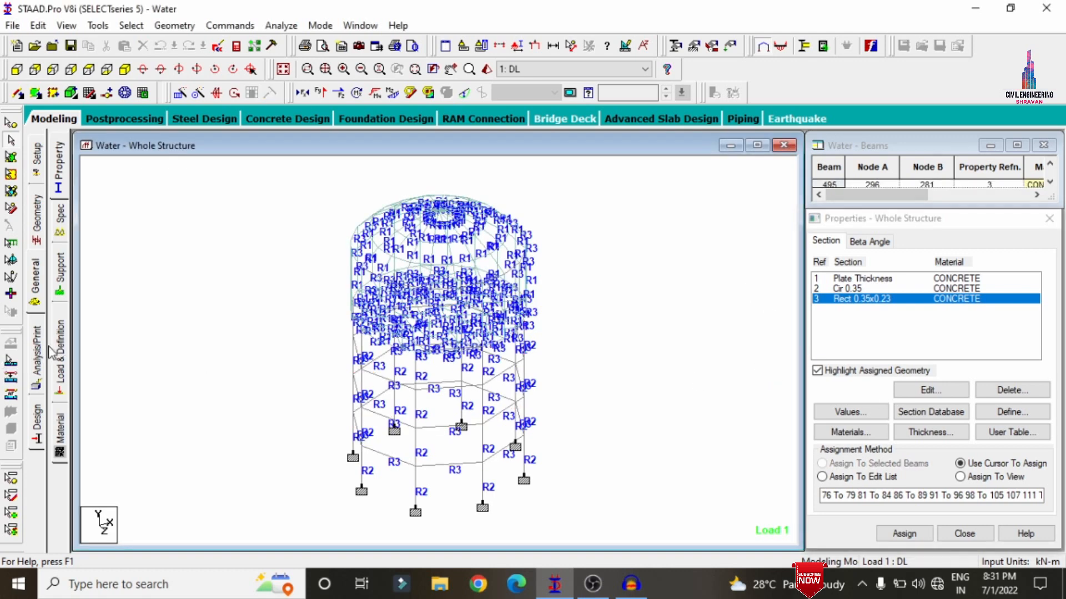
{"action": "left_click", "coordinate": [815, 172]}
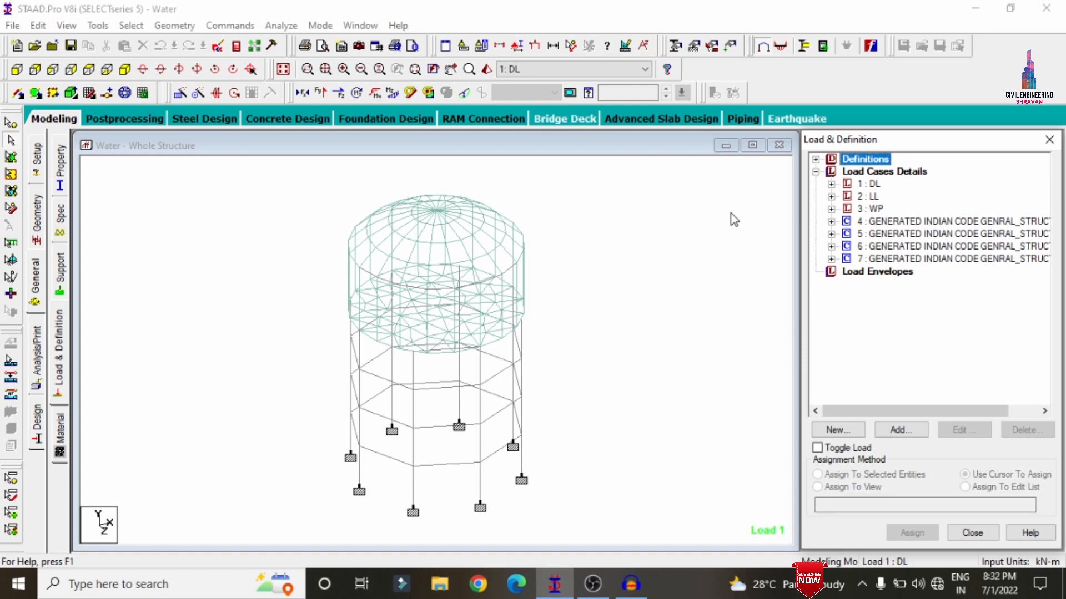
{"action": "left_click", "coordinate": [434, 146]}
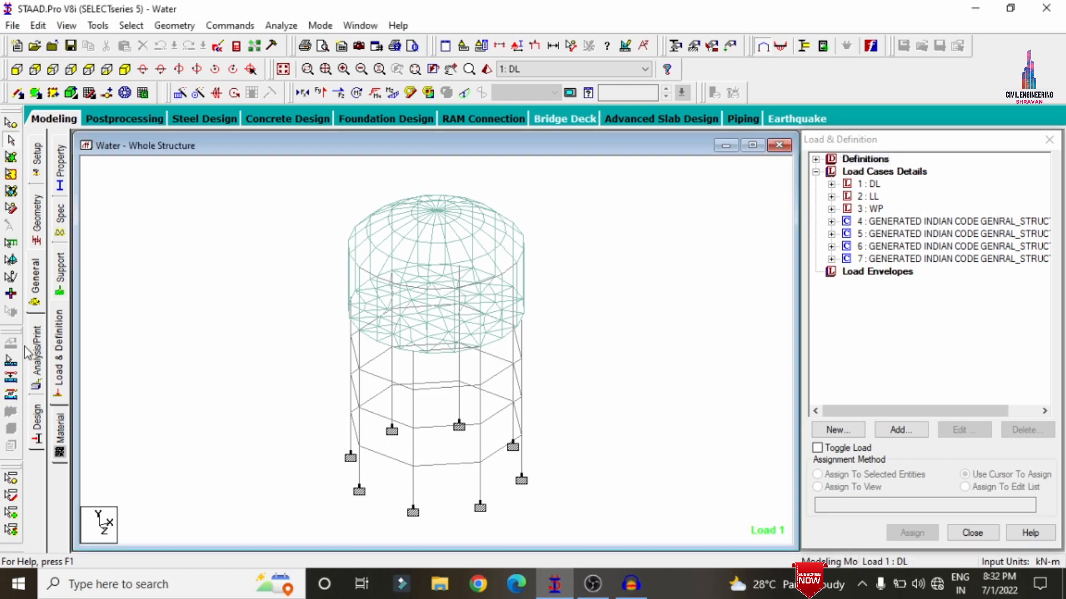
Add a Perform Analysis command with the No Print option to the analysis commands.
{"action": "left_click", "coordinate": [37, 355]}
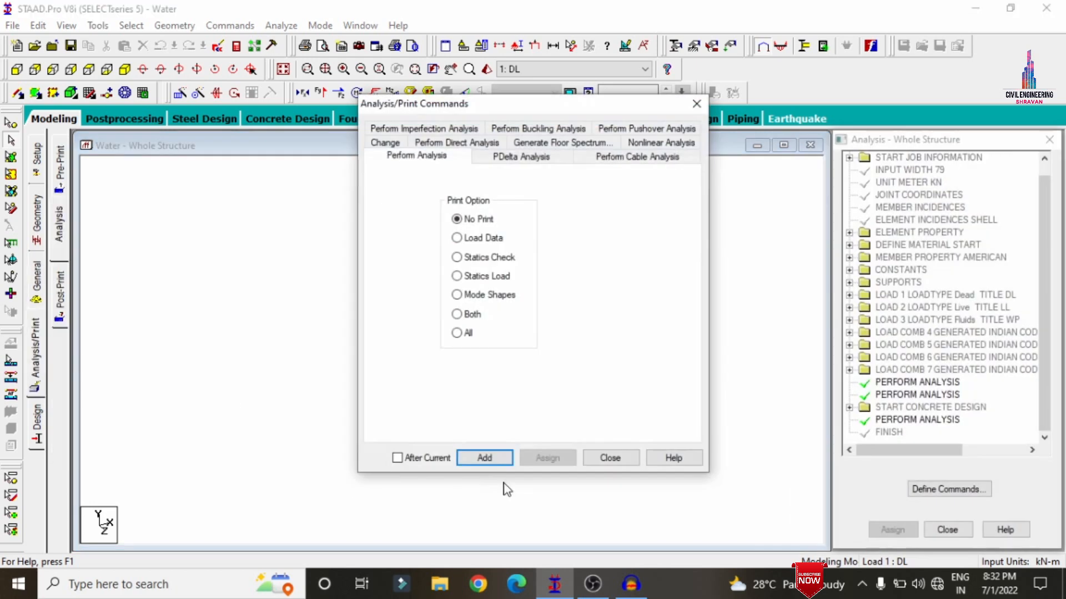
{"action": "left_click", "coordinate": [484, 459]}
{"action": "left_click", "coordinate": [610, 459]}
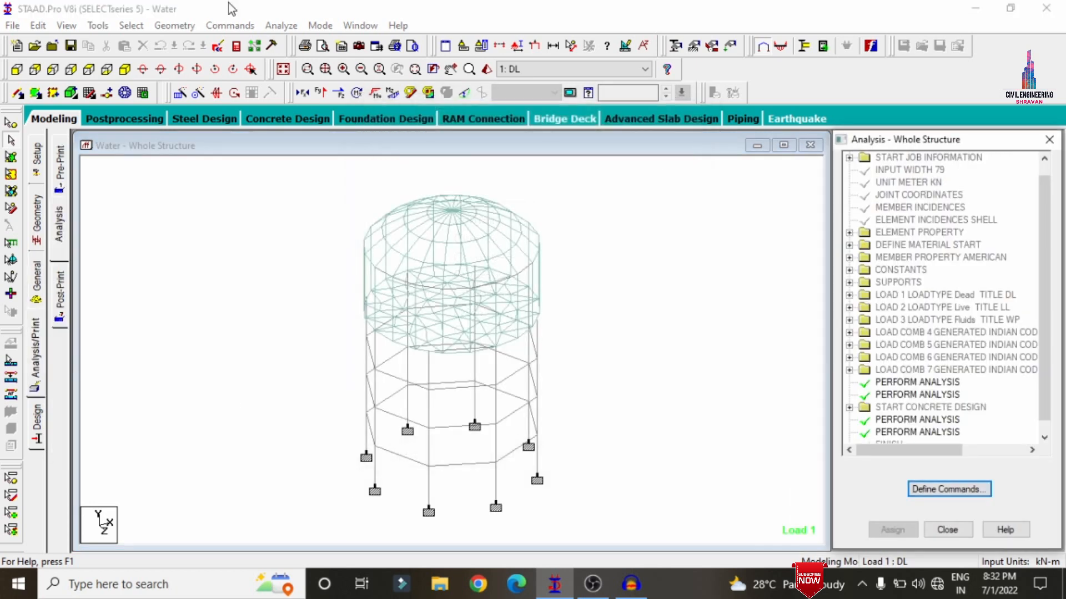
Run the analysis of the water tank and continue to Post Processing Mode.
{"action": "left_click", "coordinate": [281, 25]}
{"action": "left_click", "coordinate": [291, 42]}
{"action": "left_click", "coordinate": [422, 328]}
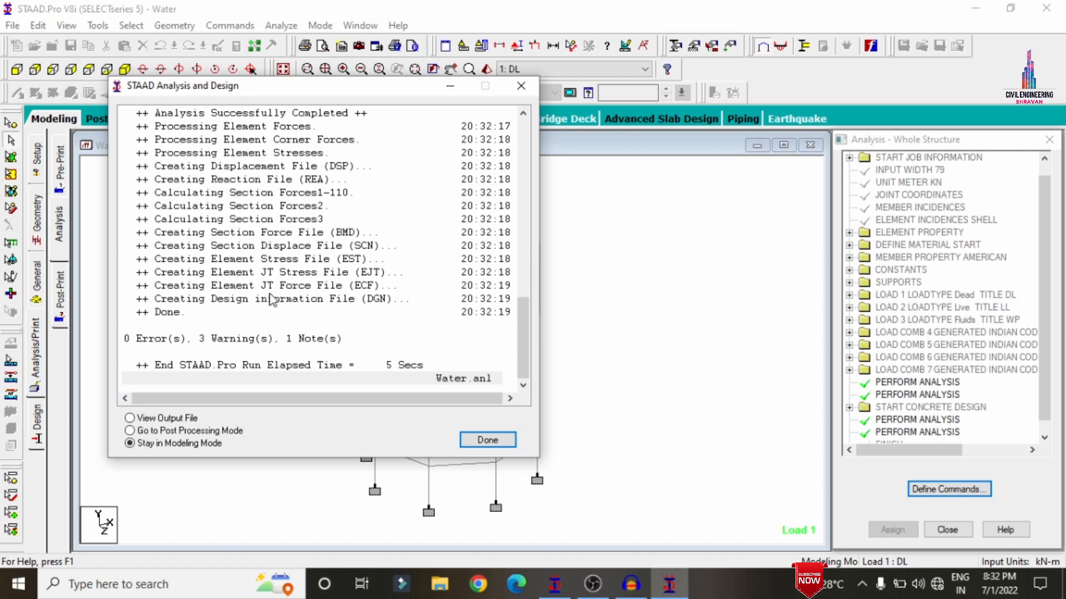
{"action": "left_click", "coordinate": [186, 431]}
{"action": "left_click", "coordinate": [473, 444]}
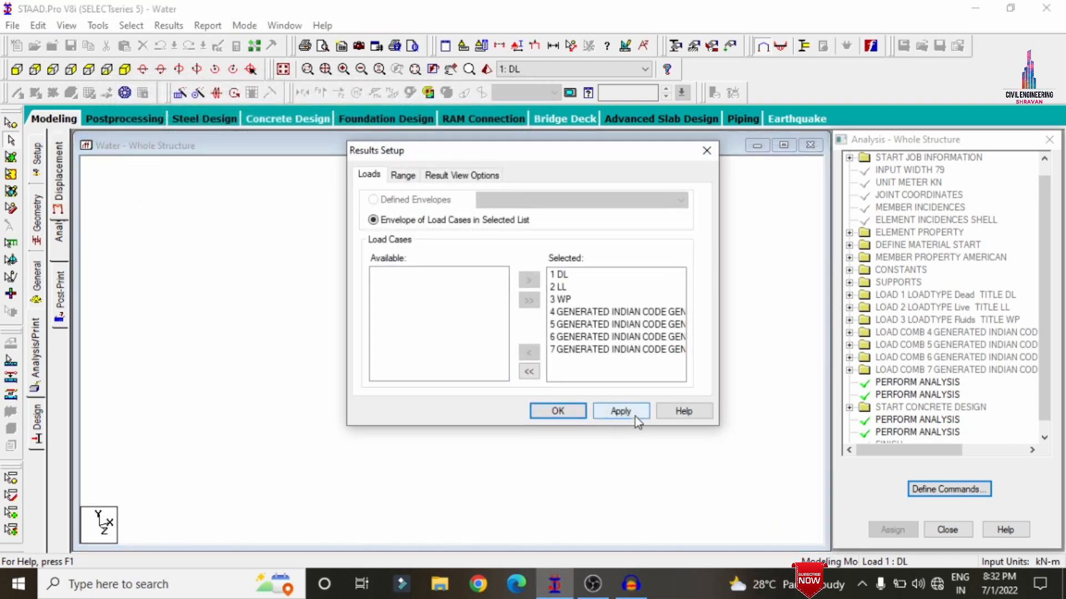
Apply and accept the results setup with all seven load cases and combinations selected.
{"action": "left_click", "coordinate": [636, 420]}
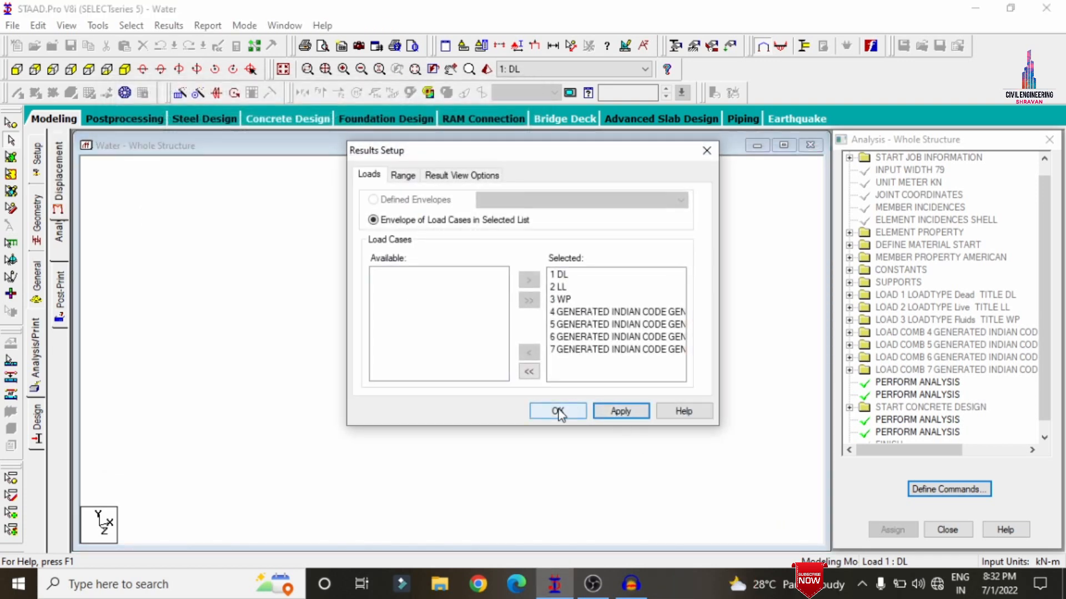
{"action": "left_click", "coordinate": [578, 312]}
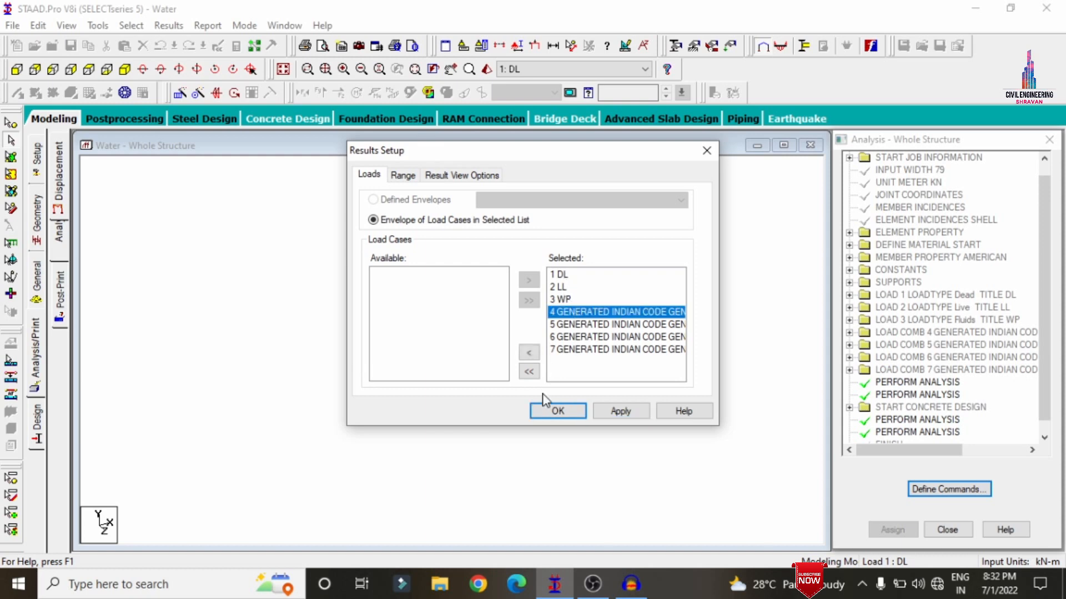
{"action": "left_click", "coordinate": [555, 413]}
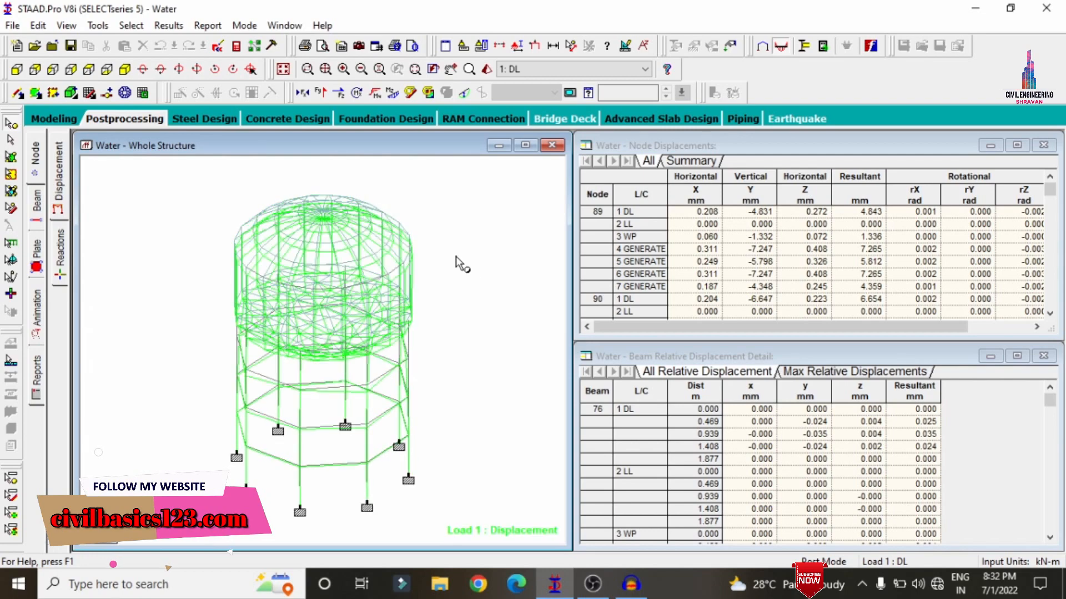
Examine the tank's displacement in a side elevation for load cases 2: LL and 3: WP, and return to the isometric view.
{"action": "left_click", "coordinate": [51, 71]}
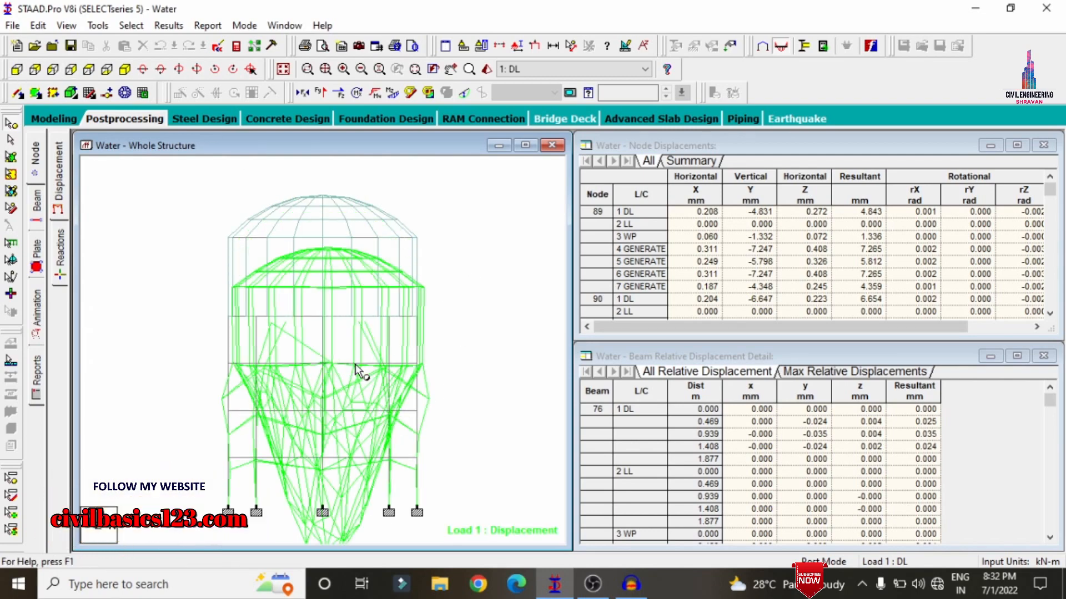
{"action": "left_click", "coordinate": [508, 67]}
{"action": "left_click", "coordinate": [519, 93]}
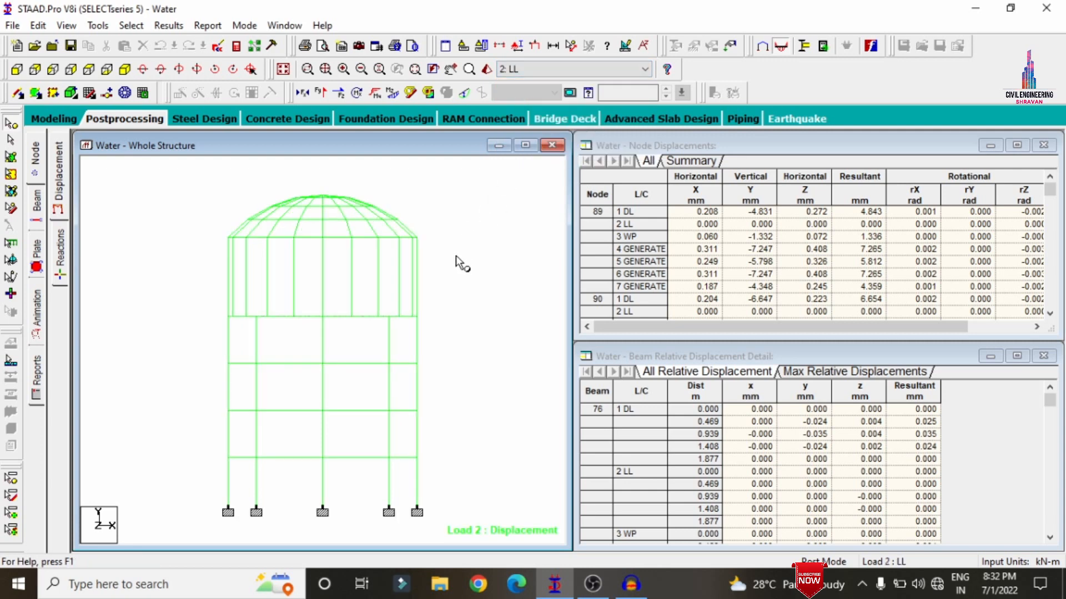
{"action": "left_click", "coordinate": [531, 68]}
{"action": "left_click", "coordinate": [519, 103]}
{"action": "left_click", "coordinate": [125, 69]}
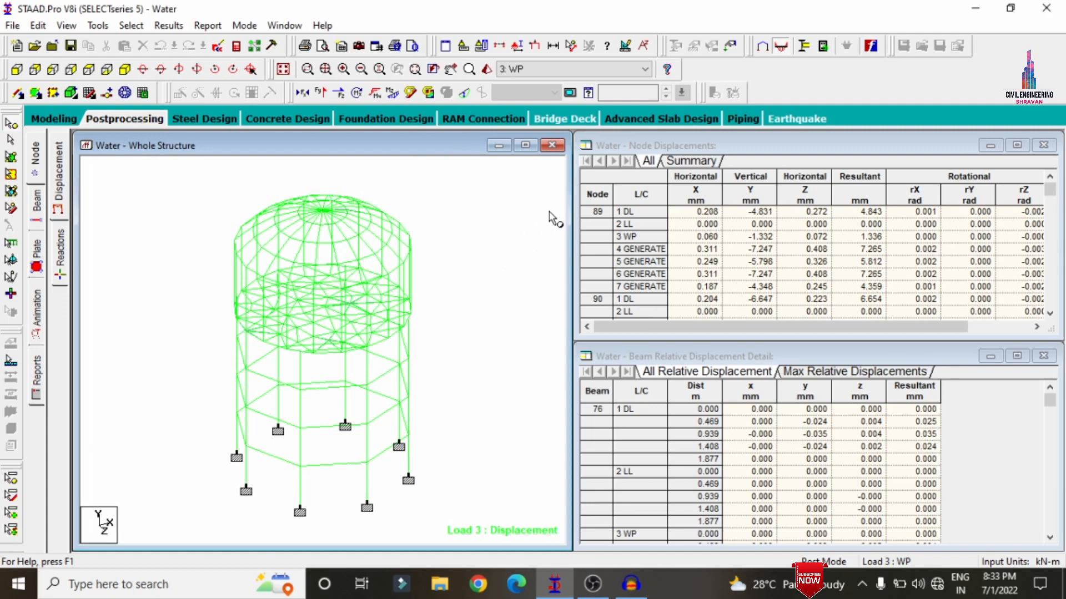
Open the beam force results, replace the Bending Z diagram with Shear Y, and view it for load cases 1: DL and 2: LL.
{"action": "left_click", "coordinate": [36, 206]}
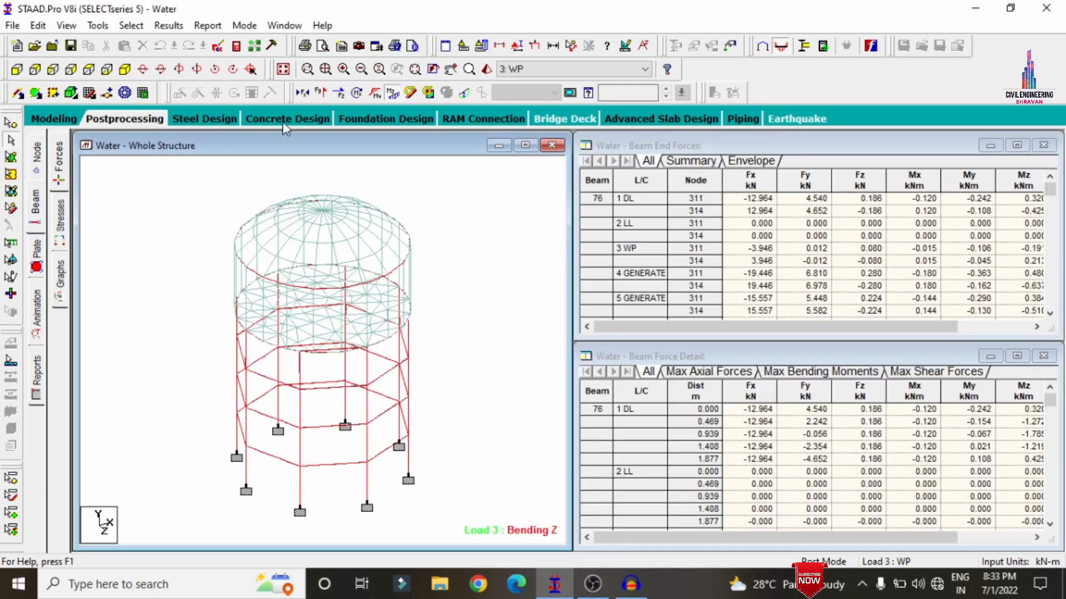
{"action": "left_click", "coordinate": [393, 93]}
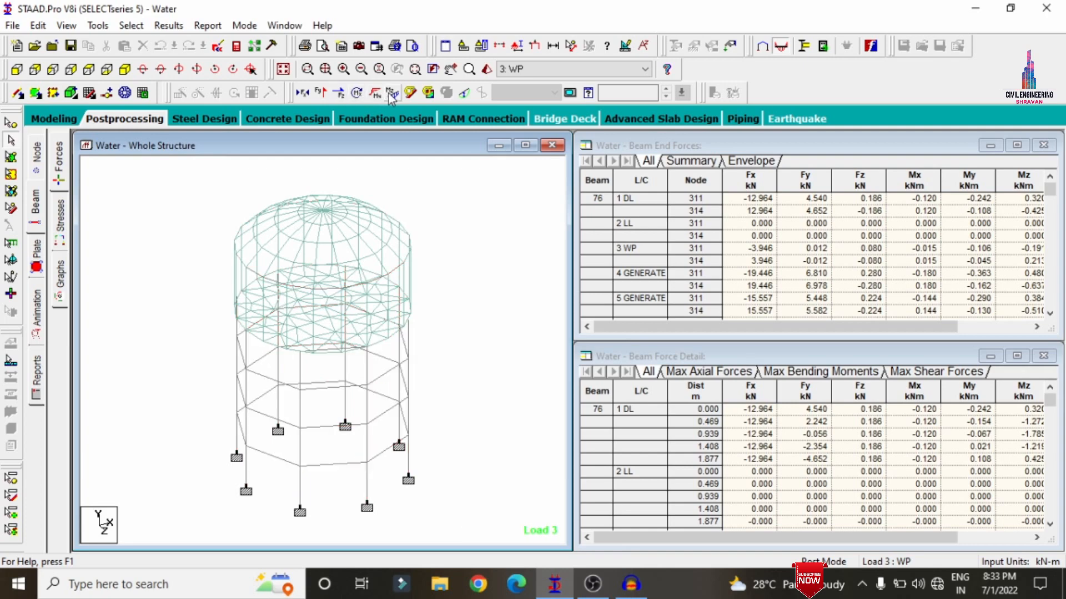
{"action": "left_click", "coordinate": [320, 92]}
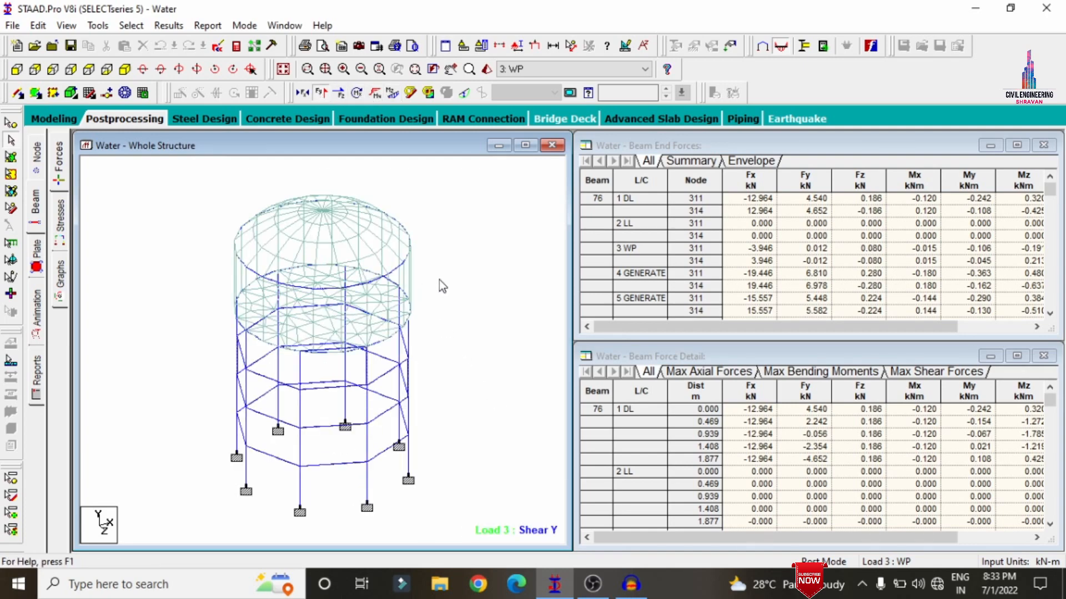
{"action": "left_click", "coordinate": [550, 70]}
{"action": "left_click", "coordinate": [549, 85]}
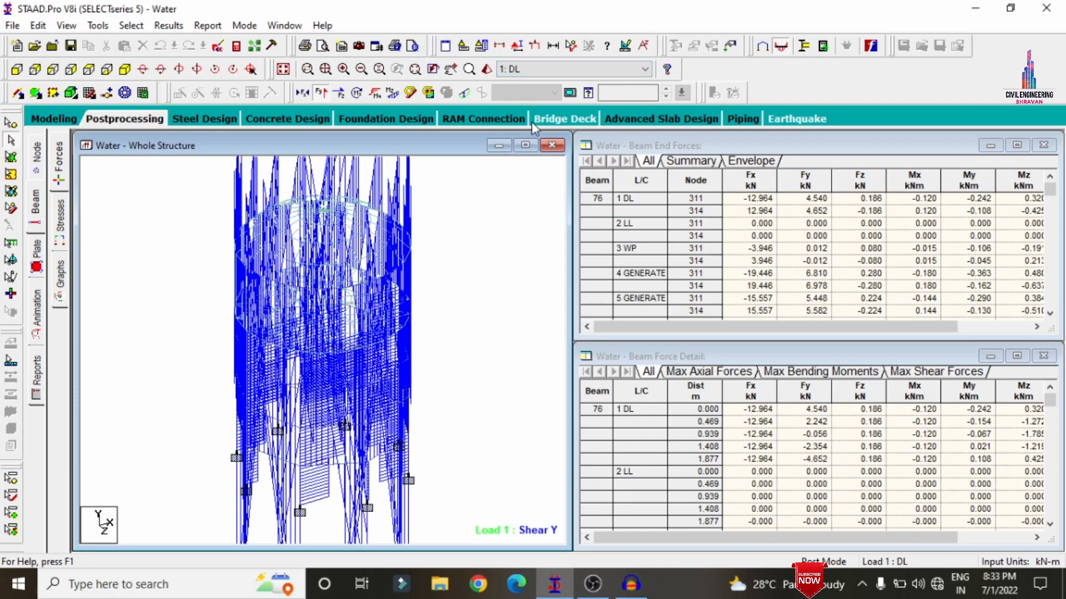
{"action": "left_click", "coordinate": [549, 69]}
{"action": "left_click", "coordinate": [533, 94]}
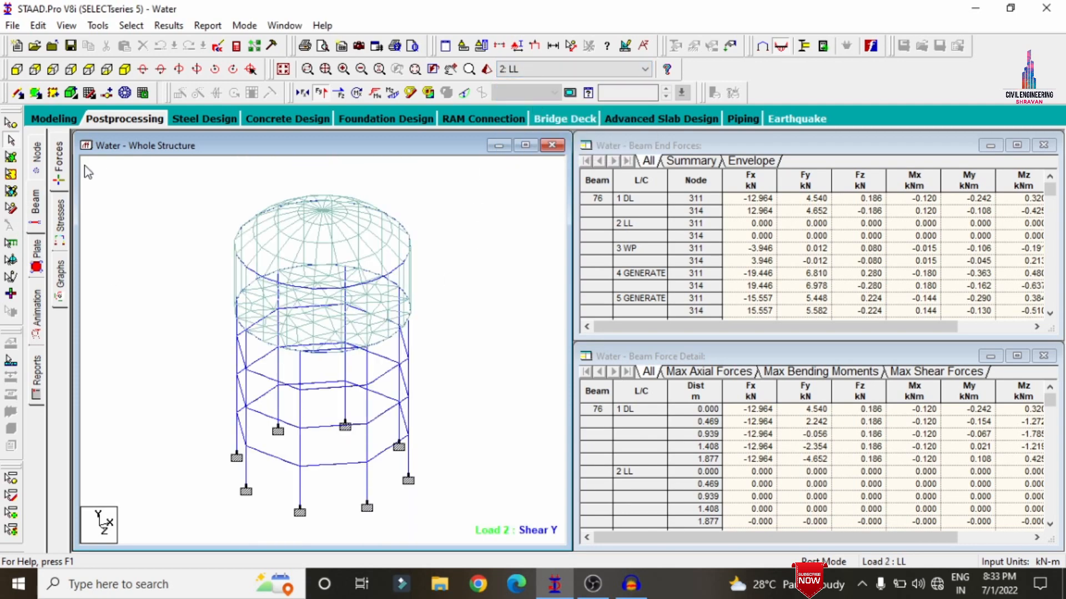
Replace the Shear Y diagram with Bending Z and view it for load cases 1: DL and 2: LL.
{"action": "left_click", "coordinate": [321, 93]}
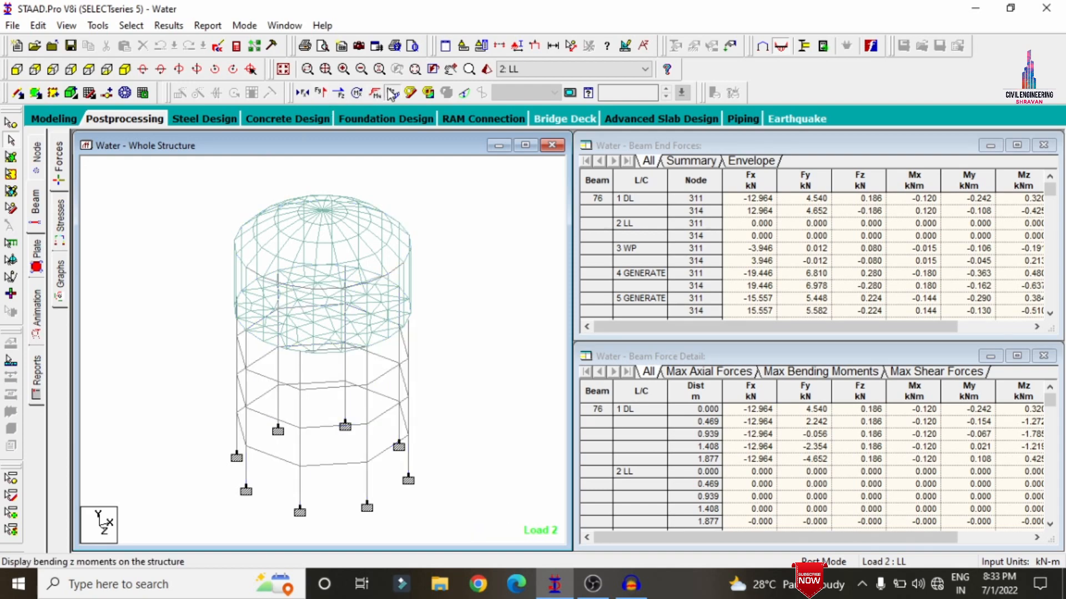
{"action": "left_click", "coordinate": [393, 93]}
{"action": "left_click", "coordinate": [530, 68]}
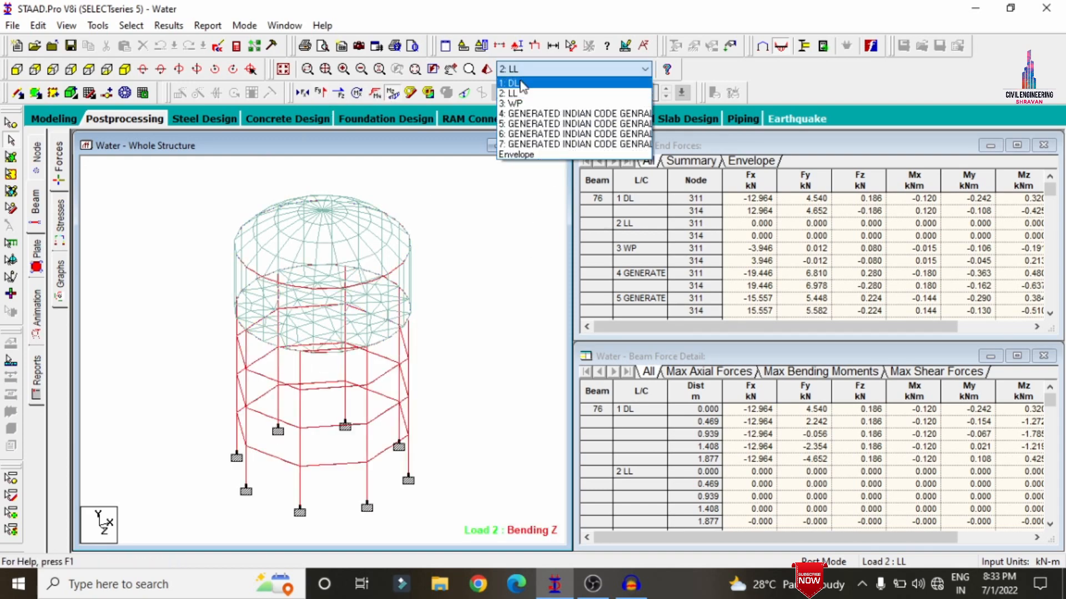
{"action": "left_click", "coordinate": [535, 83]}
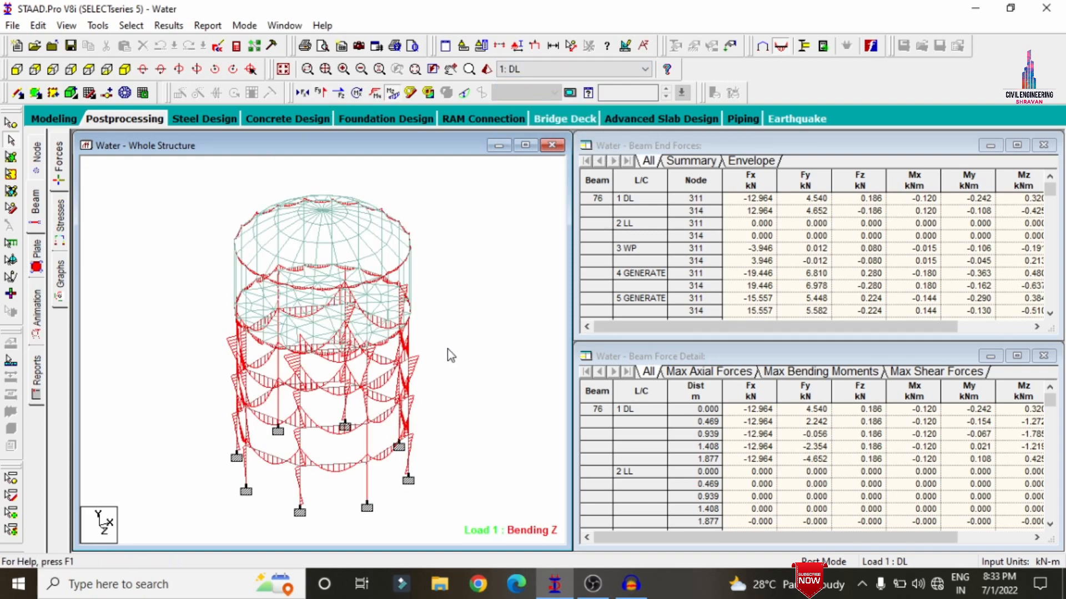
{"action": "left_click", "coordinate": [394, 93]}
{"action": "left_click", "coordinate": [394, 93]}
{"action": "left_click", "coordinate": [508, 69]}
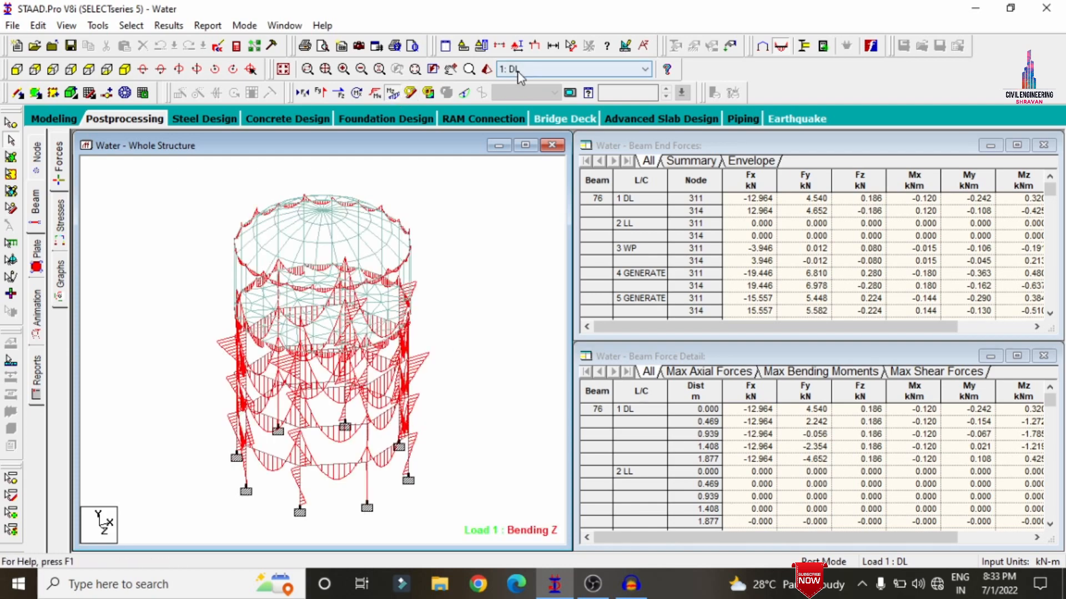
{"action": "left_click", "coordinate": [532, 93]}
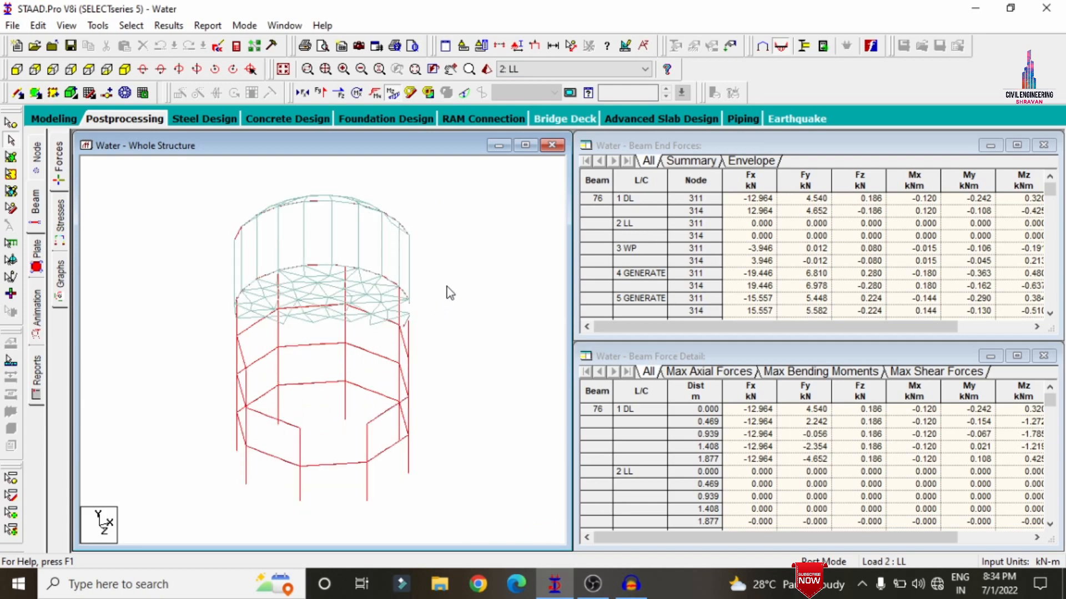
View the Bending Z diagram for load case 3: WP, and turn the diagram off.
{"action": "left_click", "coordinate": [508, 69]}
{"action": "left_click", "coordinate": [515, 103]}
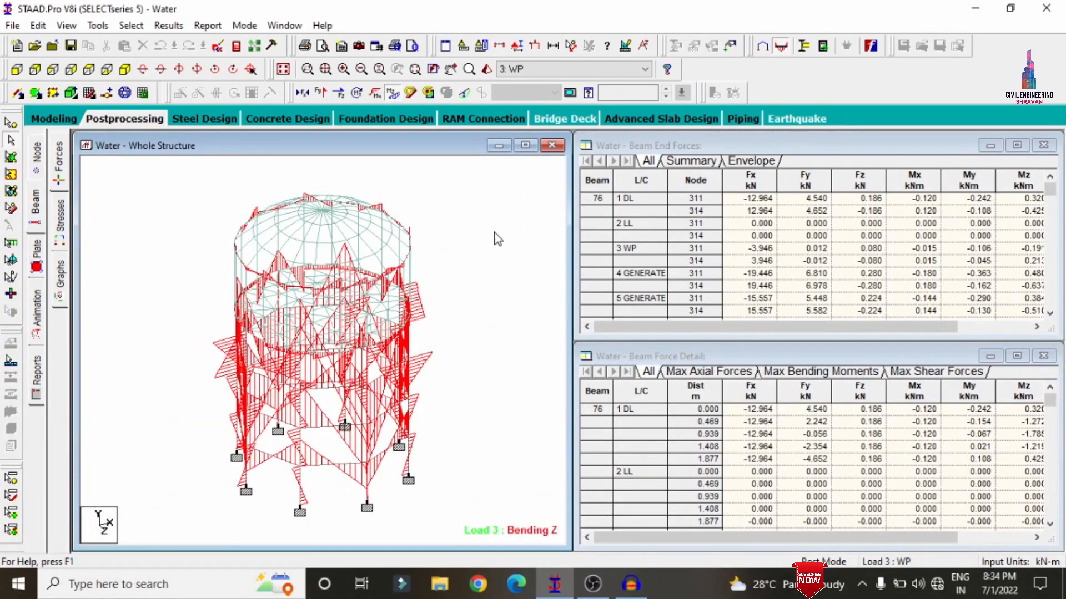
{"action": "left_click", "coordinate": [393, 93]}
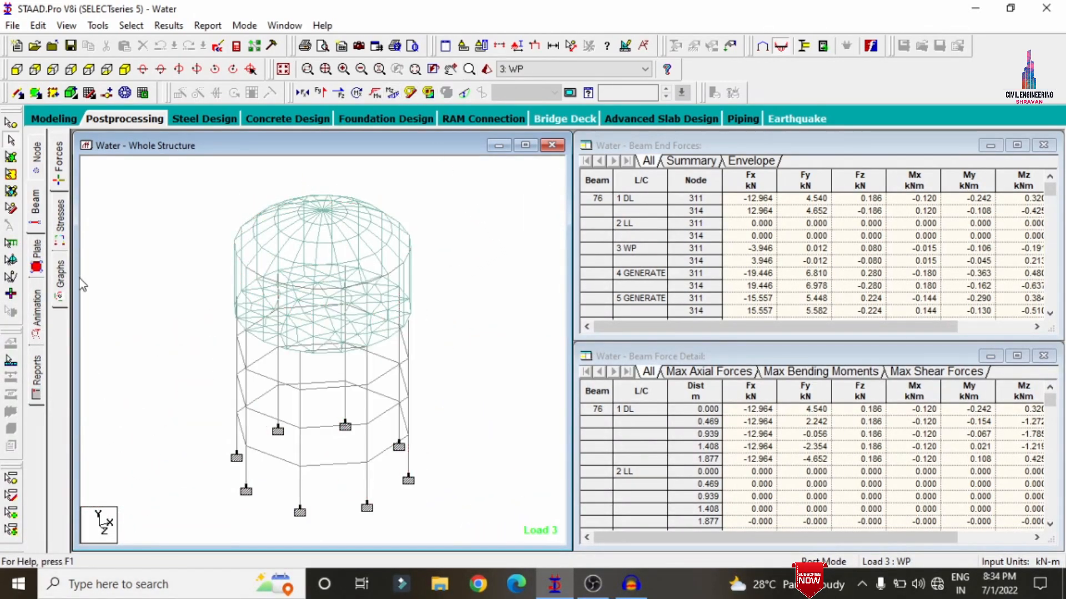
Open the plate results and apply a Max Absolute stress contour with normal fill for load case 3: WP.
{"action": "left_click", "coordinate": [36, 257]}
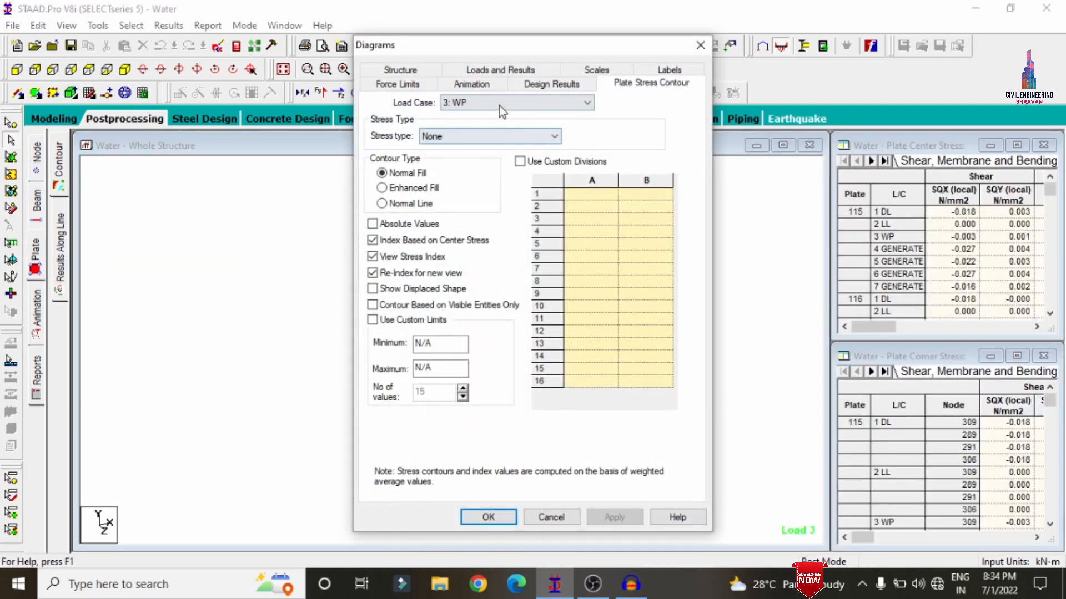
{"action": "left_click", "coordinate": [447, 139]}
{"action": "left_click", "coordinate": [447, 157]}
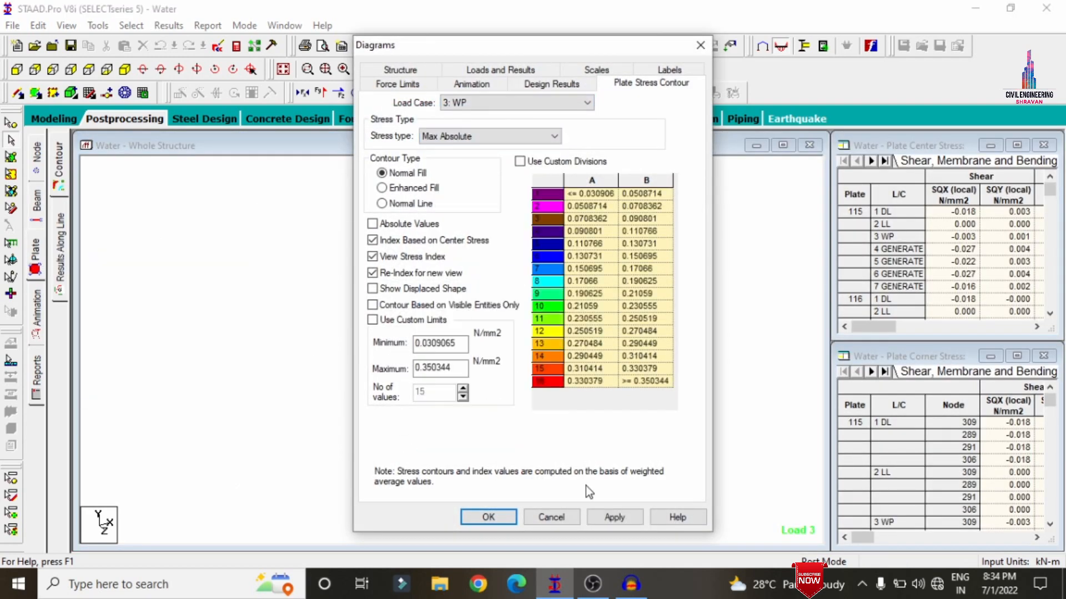
{"action": "left_click", "coordinate": [601, 519]}
{"action": "left_click", "coordinate": [488, 517]}
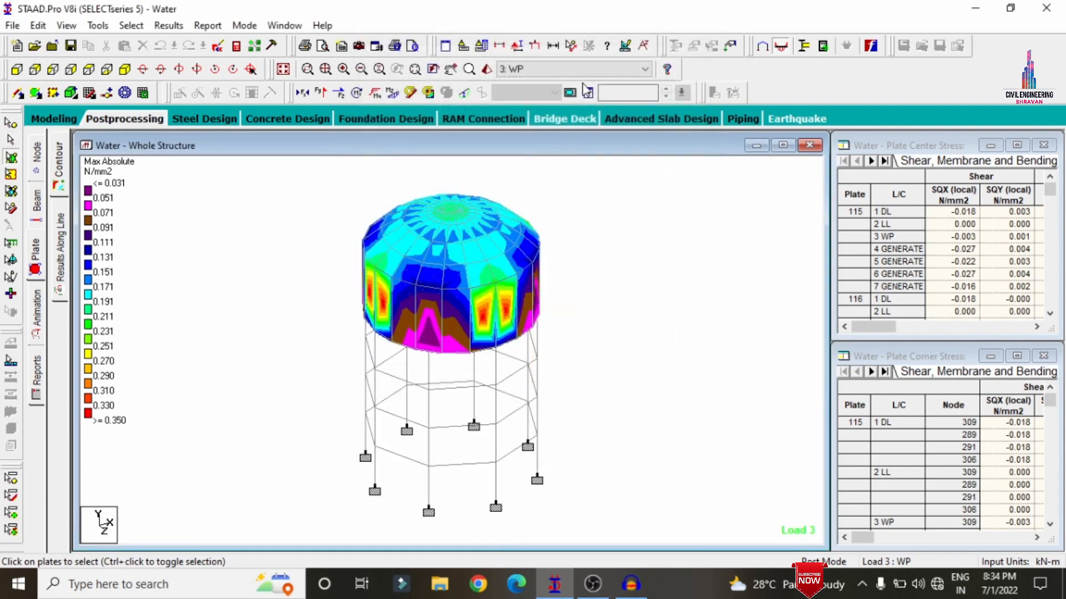
View the tank's Max Absolute plate stress contour for load cases 1: DL and 2: LL.
{"action": "left_click", "coordinate": [580, 68]}
{"action": "left_click", "coordinate": [580, 78]}
{"action": "left_click", "coordinate": [523, 70]}
{"action": "left_click", "coordinate": [523, 85]}
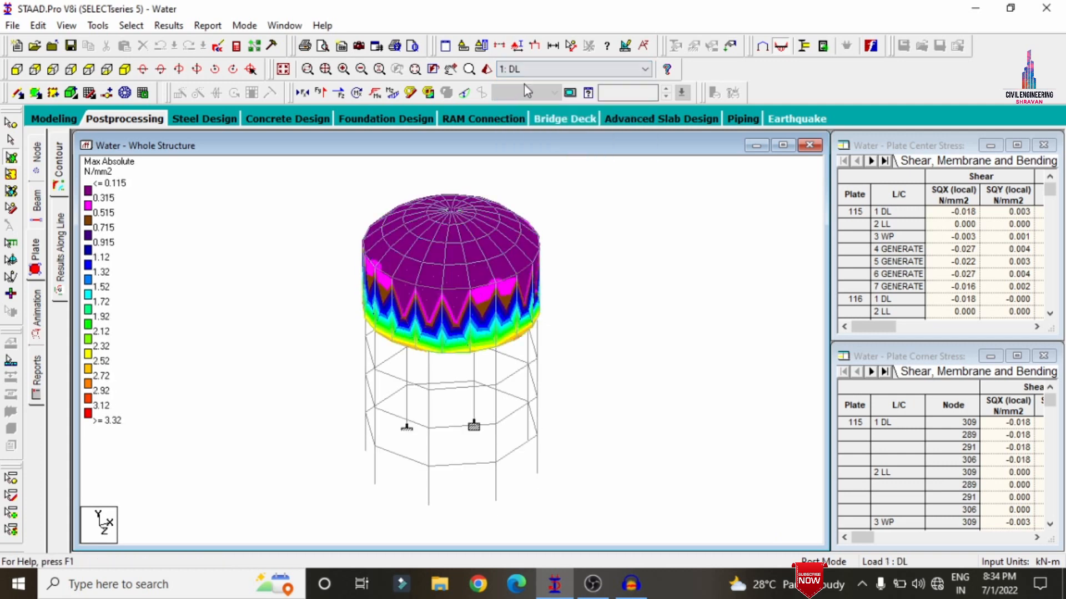
{"action": "left_click", "coordinate": [525, 69]}
{"action": "left_click", "coordinate": [511, 93]}
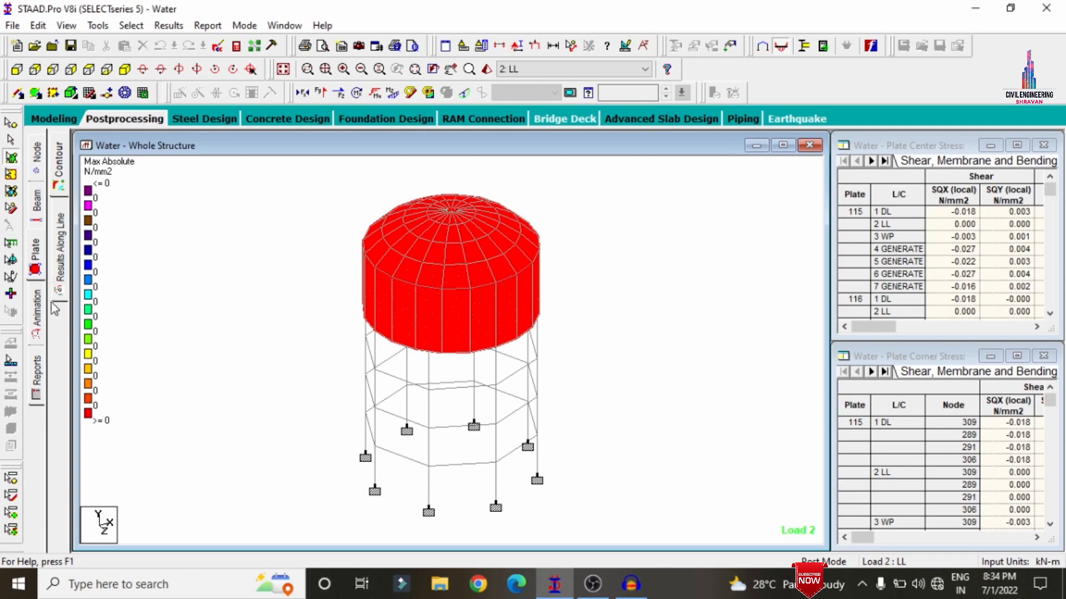
Animate the tank's deflection under load case 2: LL, and switch the animation to Section Displacement.
{"action": "left_click", "coordinate": [37, 313]}
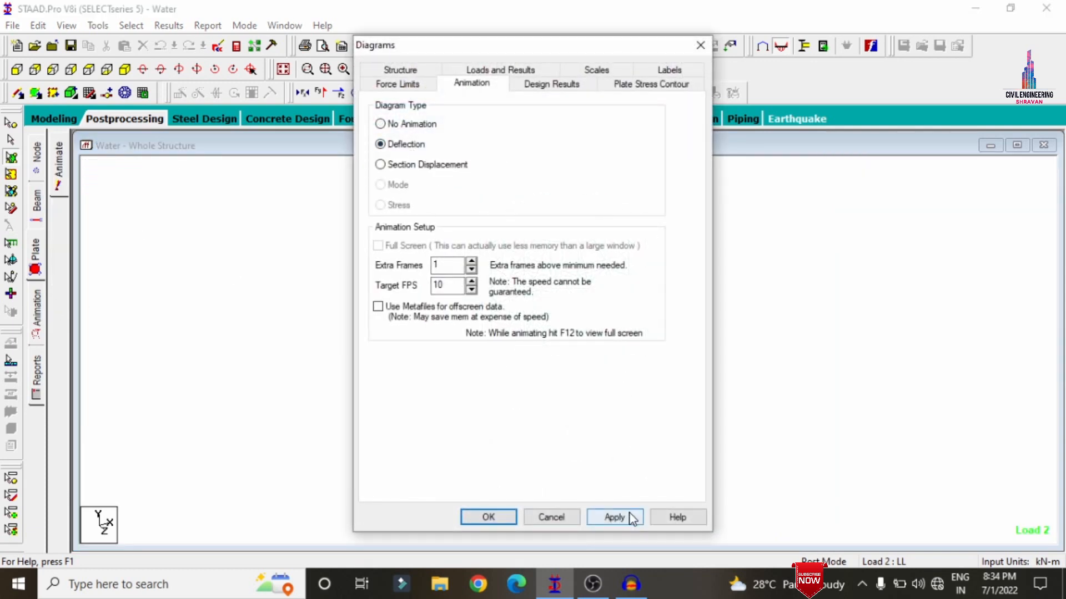
{"action": "left_click", "coordinate": [631, 516]}
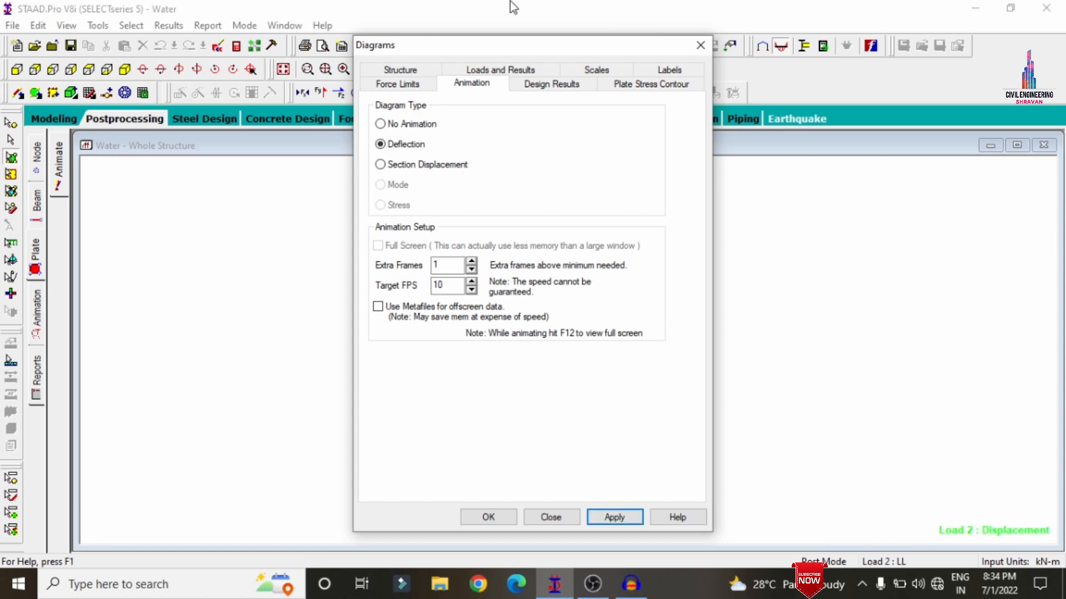
{"action": "left_click_drag", "start_coordinate": [492, 48], "coordinate": [797, 15]}
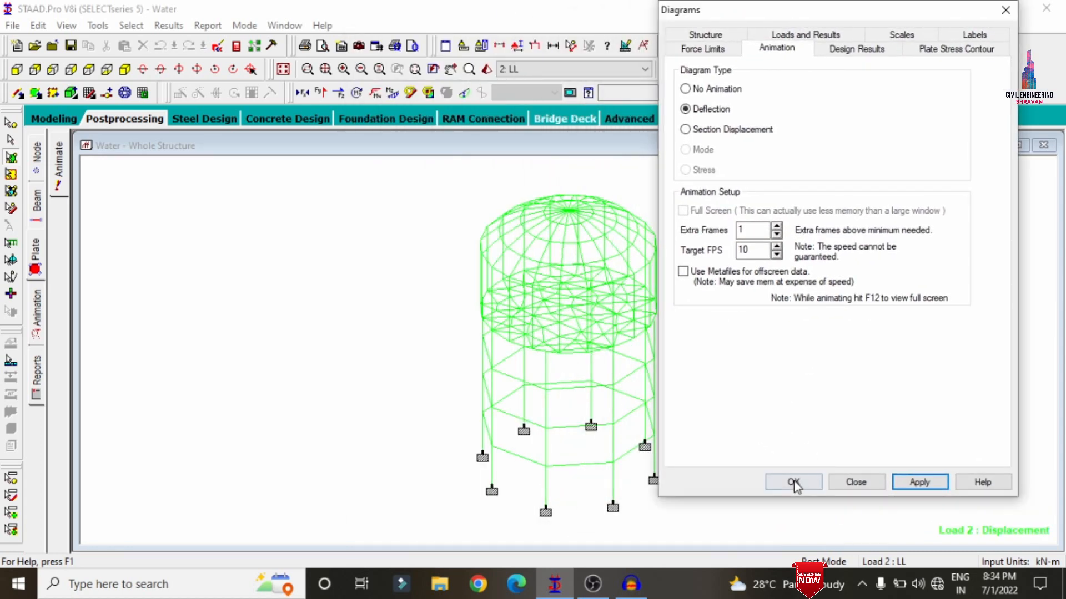
{"action": "left_click", "coordinate": [700, 133]}
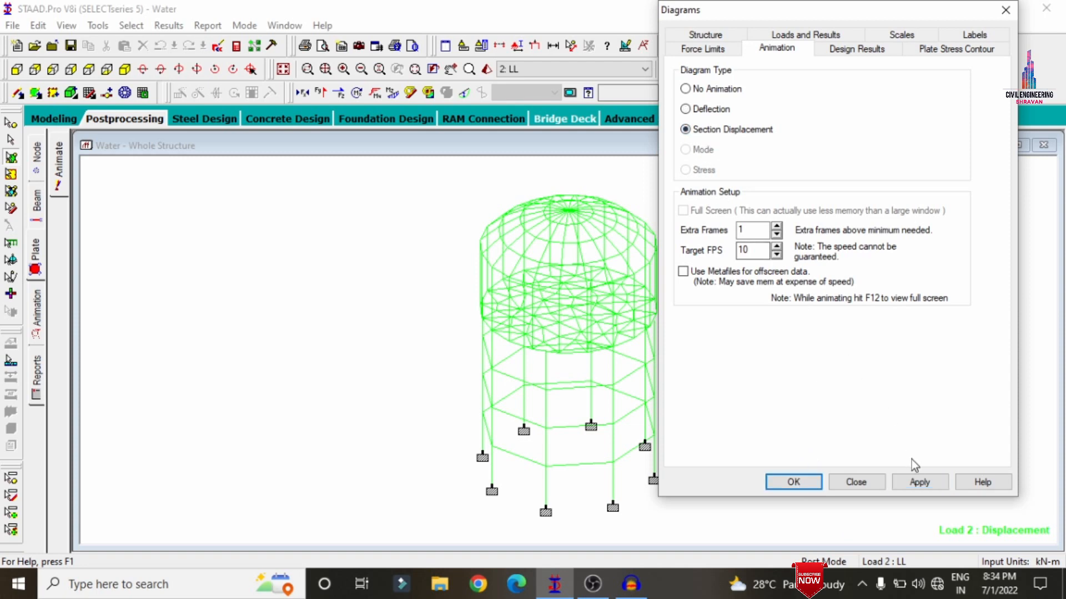
{"action": "left_click", "coordinate": [919, 484]}
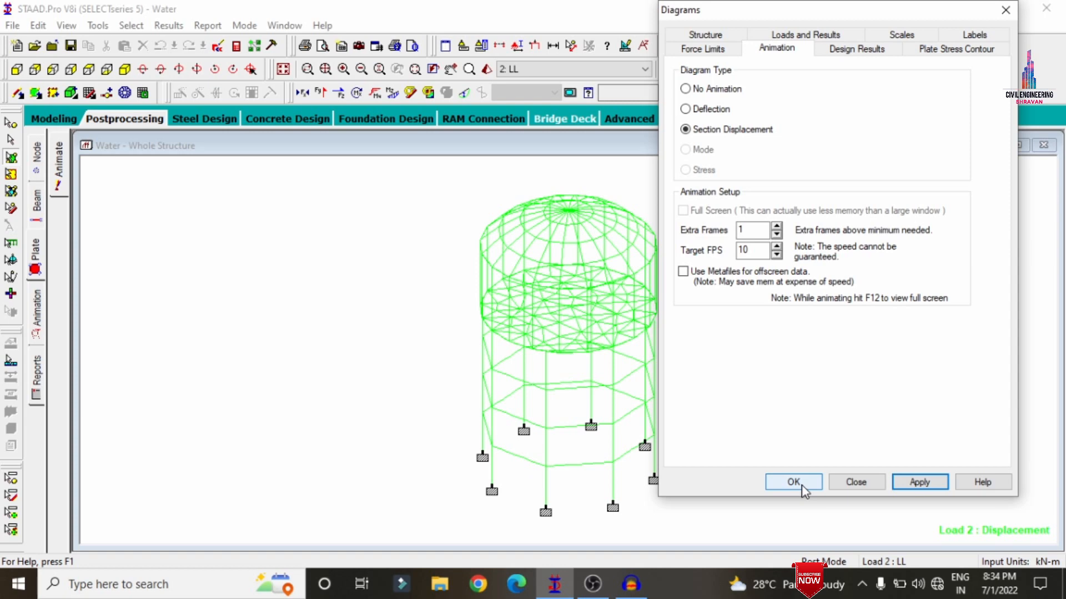
{"action": "left_click", "coordinate": [794, 482]}
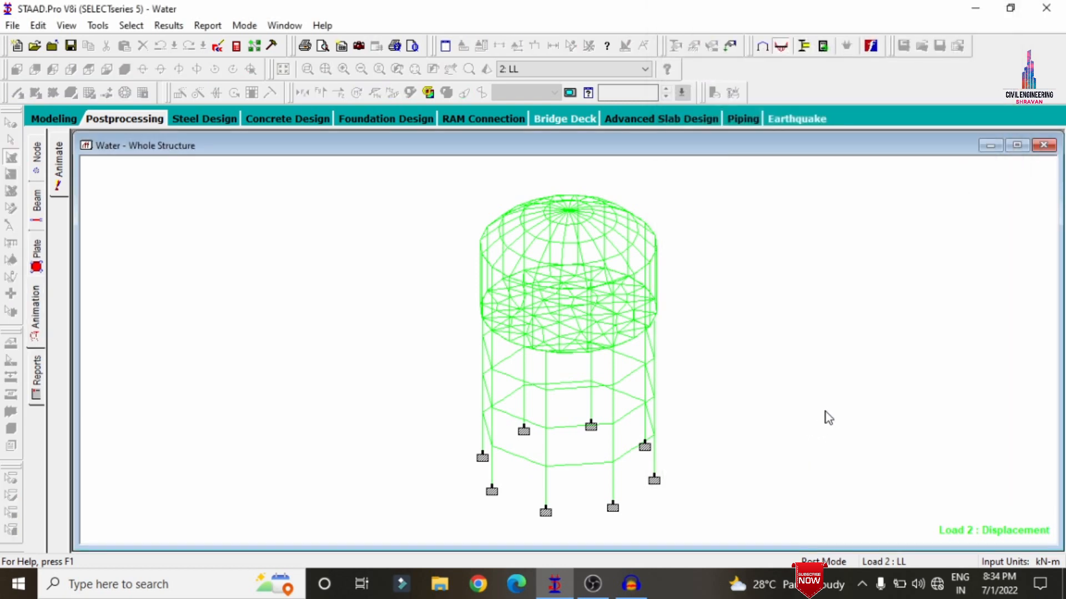
Return to modeling mode and open the concrete design settings with IS456 as the current code.
{"action": "left_click", "coordinate": [47, 119]}
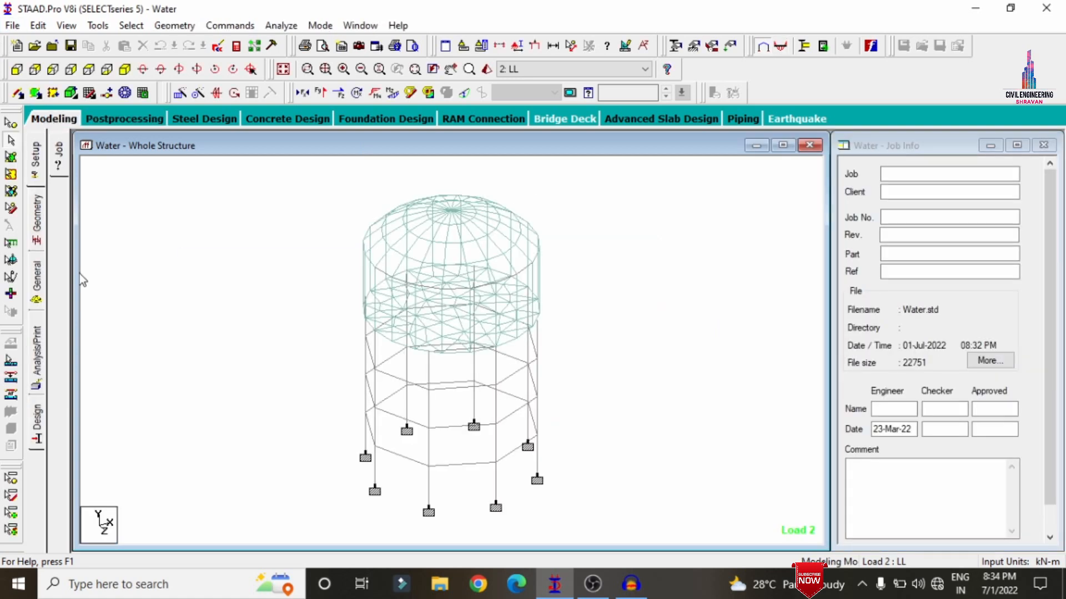
{"action": "left_click", "coordinate": [37, 425]}
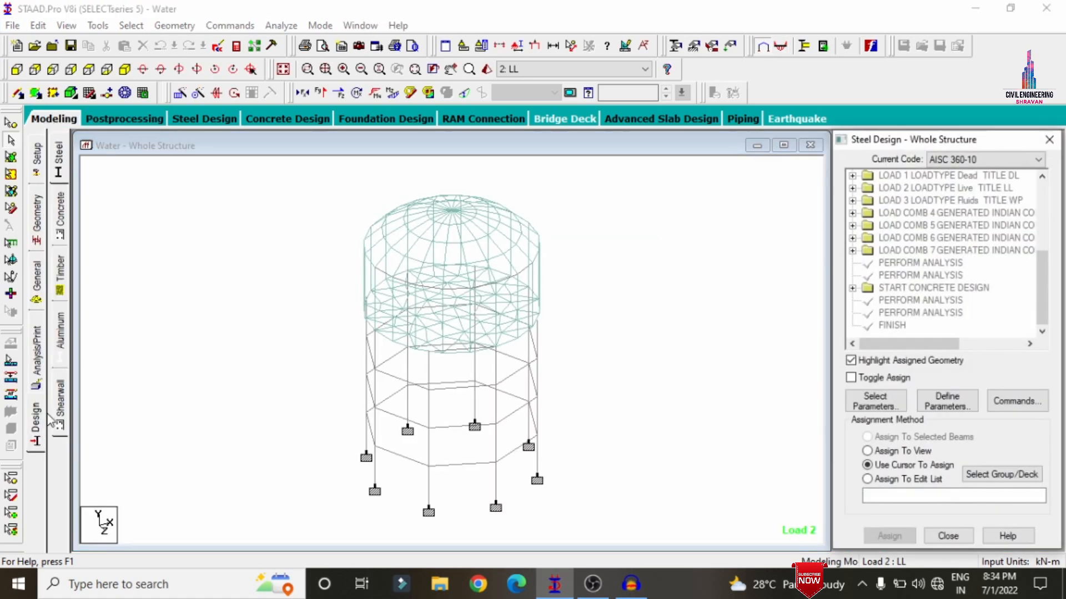
{"action": "left_click", "coordinate": [61, 213]}
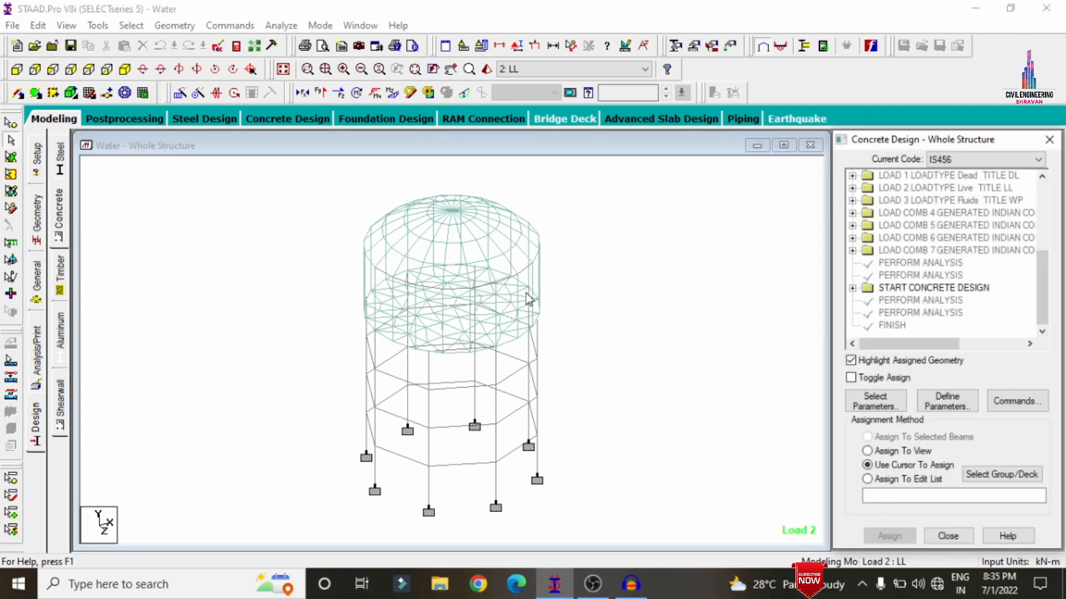
{"action": "left_click", "coordinate": [1029, 161]}
{"action": "left_click", "coordinate": [1026, 166]}
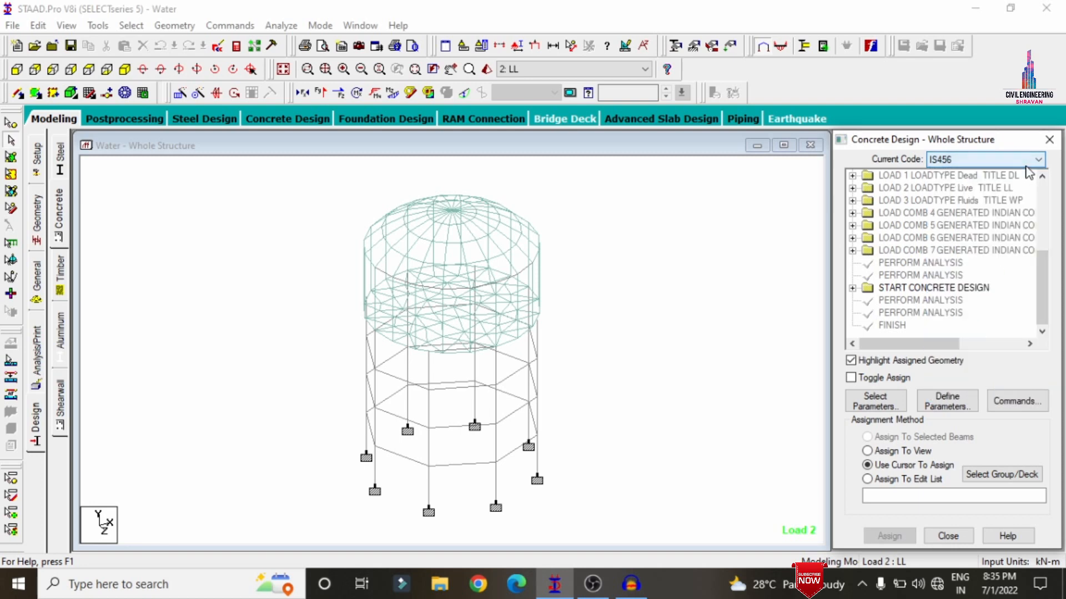
Clear the selected concrete design parameters and select only Fc, Fymain, Fysec, Maxmain and Maxsec.
{"action": "left_click", "coordinate": [895, 411]}
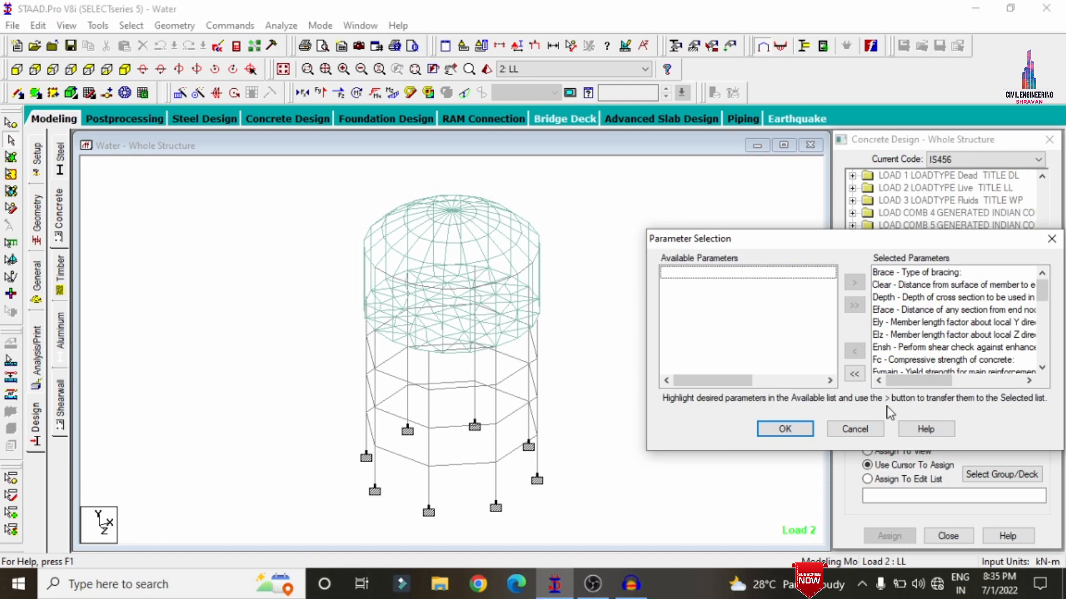
{"action": "left_click", "coordinate": [854, 376]}
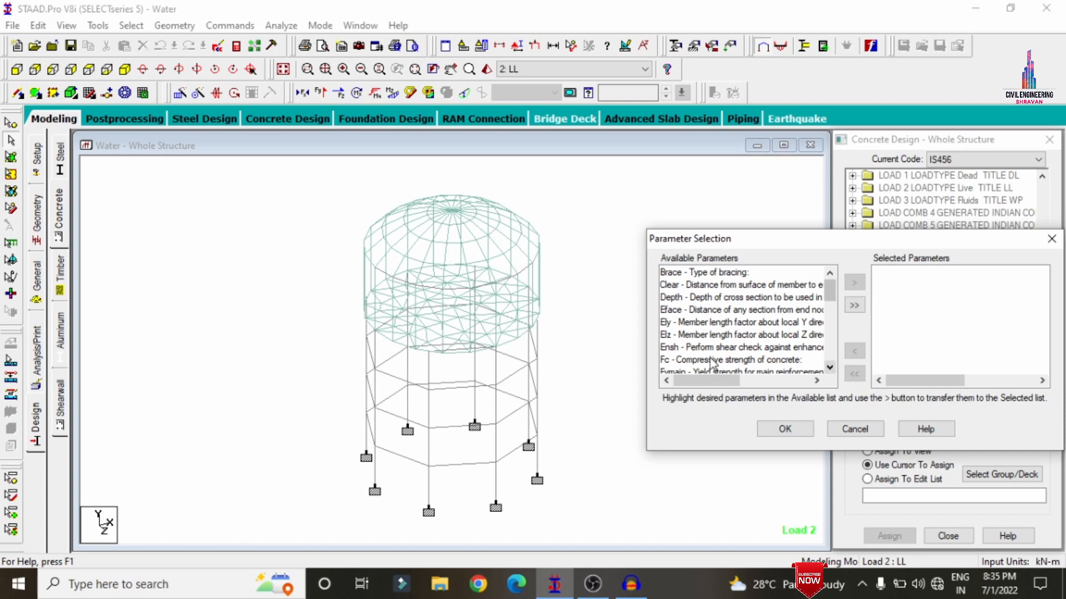
{"action": "double_click", "coordinate": [690, 361]}
{"action": "double_click", "coordinate": [689, 360]}
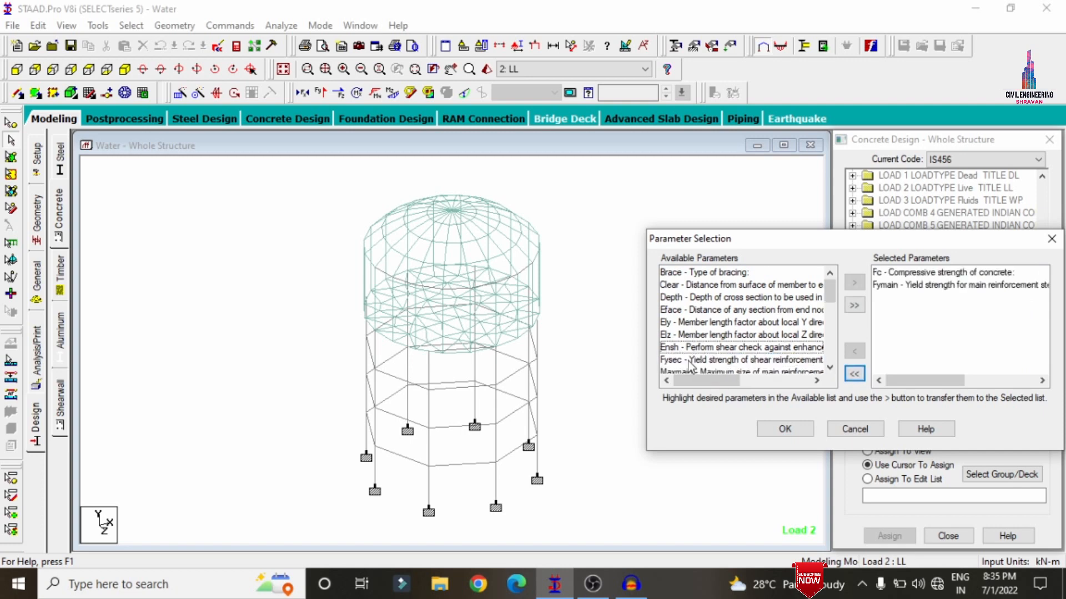
{"action": "left_click", "coordinate": [690, 362]}
{"action": "double_click", "coordinate": [703, 362]}
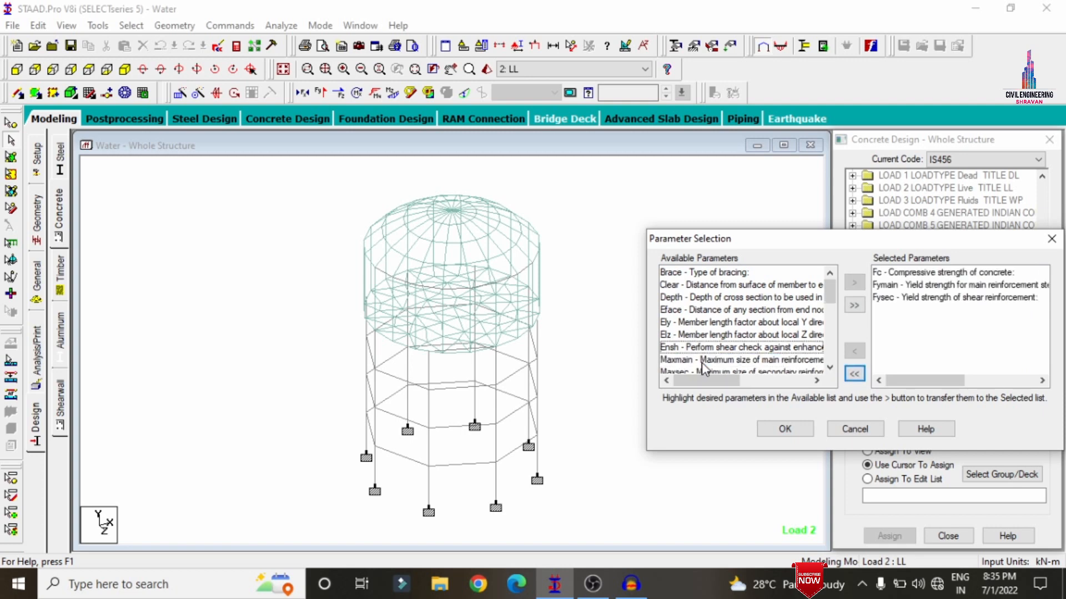
{"action": "double_click", "coordinate": [702, 362]}
{"action": "double_click", "coordinate": [702, 362]}
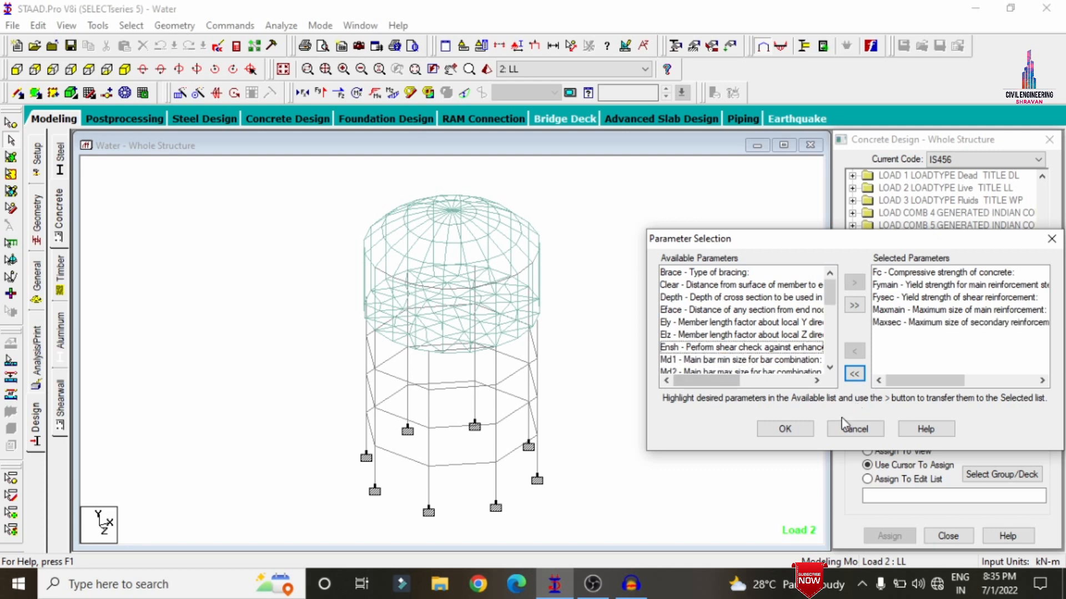
{"action": "left_click", "coordinate": [785, 429]}
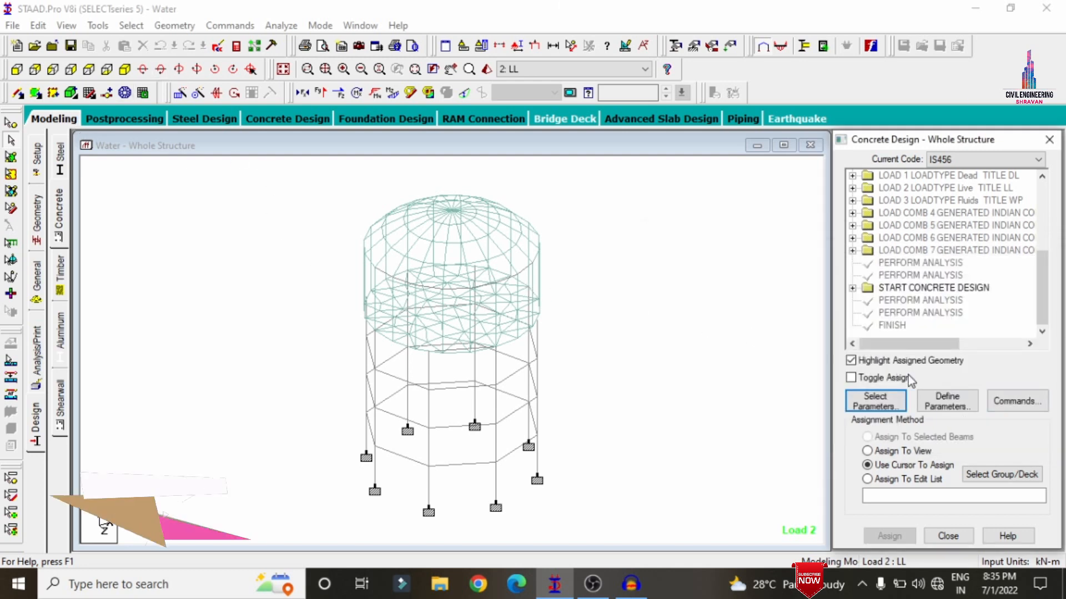
Define the concrete compressive strength FC as 30000 kN/m2 and the main steel yield strength FYMAIN as 500000 kN/m2.
{"action": "left_click", "coordinate": [947, 401]}
{"action": "double_click", "coordinate": [555, 227]}
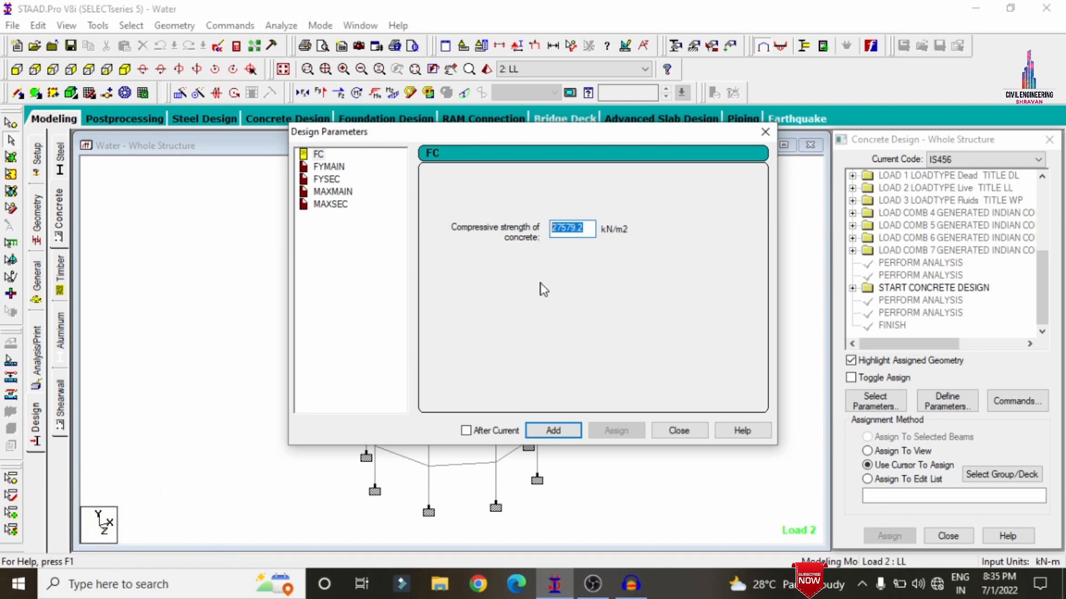
{"action": "type", "text": "30000"}
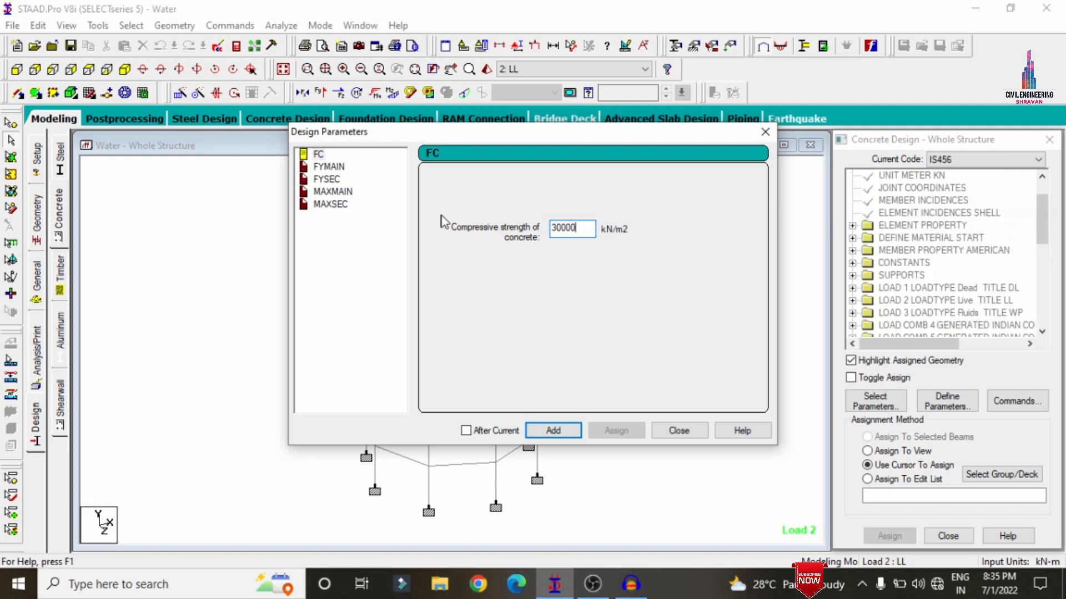
{"action": "left_click", "coordinate": [329, 166]}
{"action": "key", "text": "Tab"}
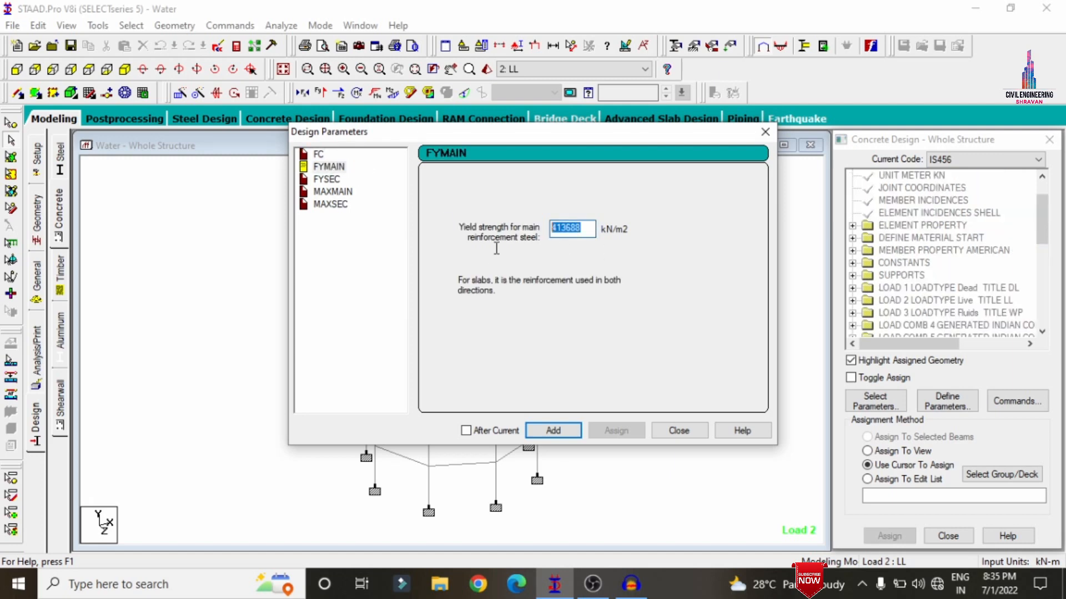
{"action": "type", "text": "500000"}
{"action": "left_click", "coordinate": [552, 431]}
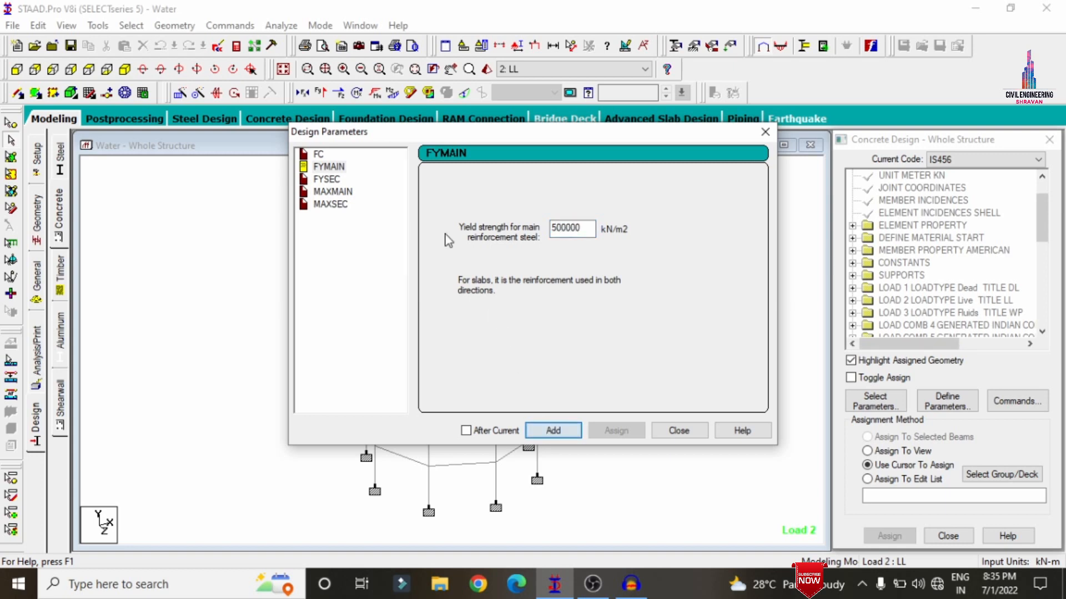
Add the shear reinforcement yield strength FYSEC with a value of 500000 kN/m2.
{"action": "left_click", "coordinate": [327, 179]}
{"action": "double_click", "coordinate": [592, 232]}
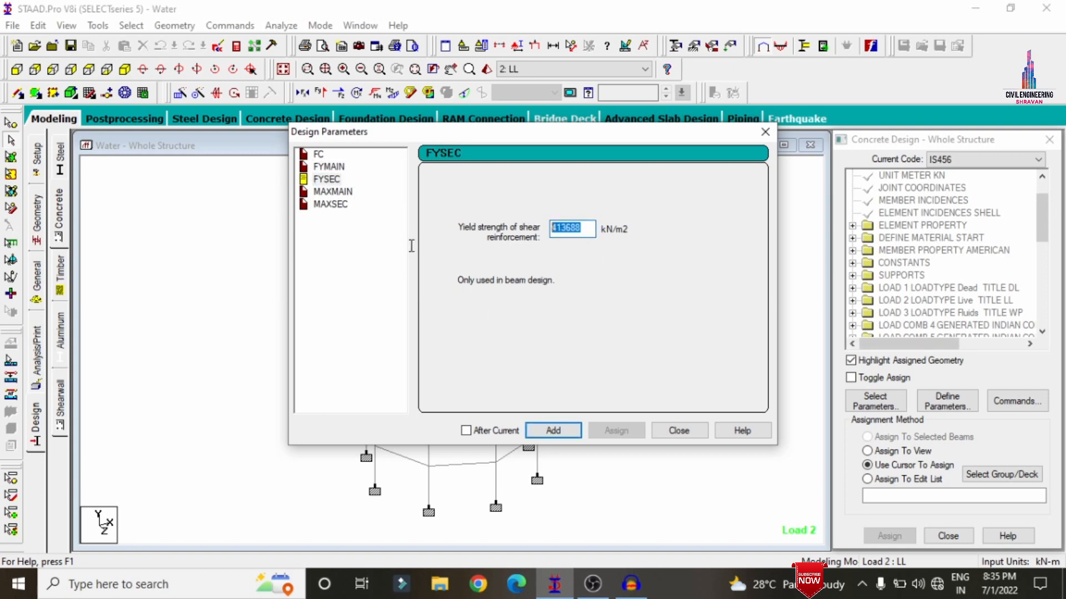
{"action": "type", "text": "500000"}
{"action": "left_click", "coordinate": [562, 432]}
Add maximum reinforcement sizes of 16 mm for MAXMAIN and 12 mm for MAXSEC, and finish defining the parameters.
{"action": "left_click", "coordinate": [344, 192]}
{"action": "left_click", "coordinate": [447, 246]}
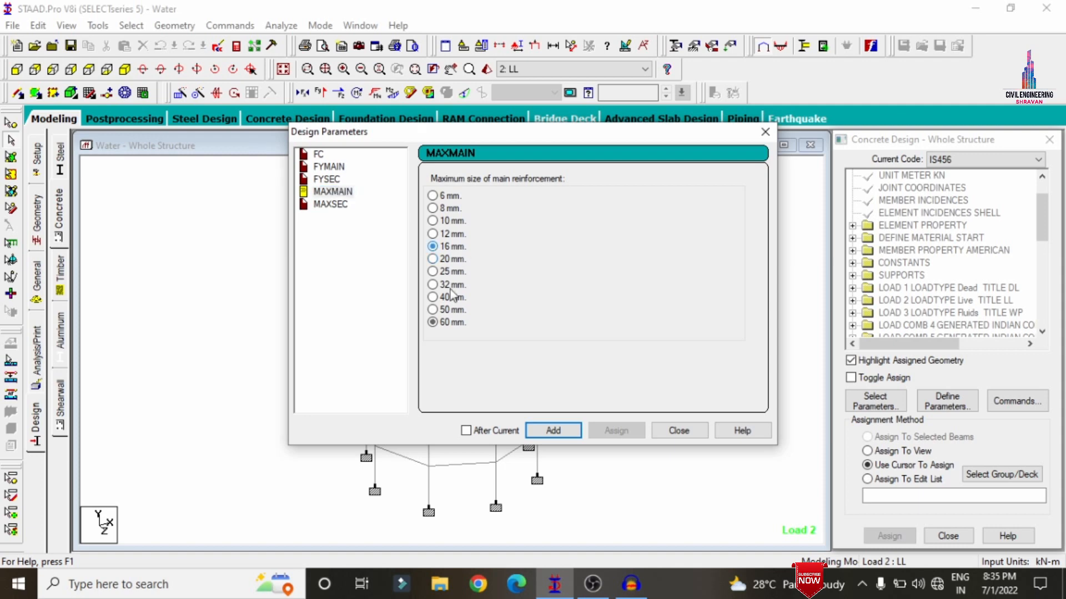
{"action": "left_click", "coordinate": [553, 432]}
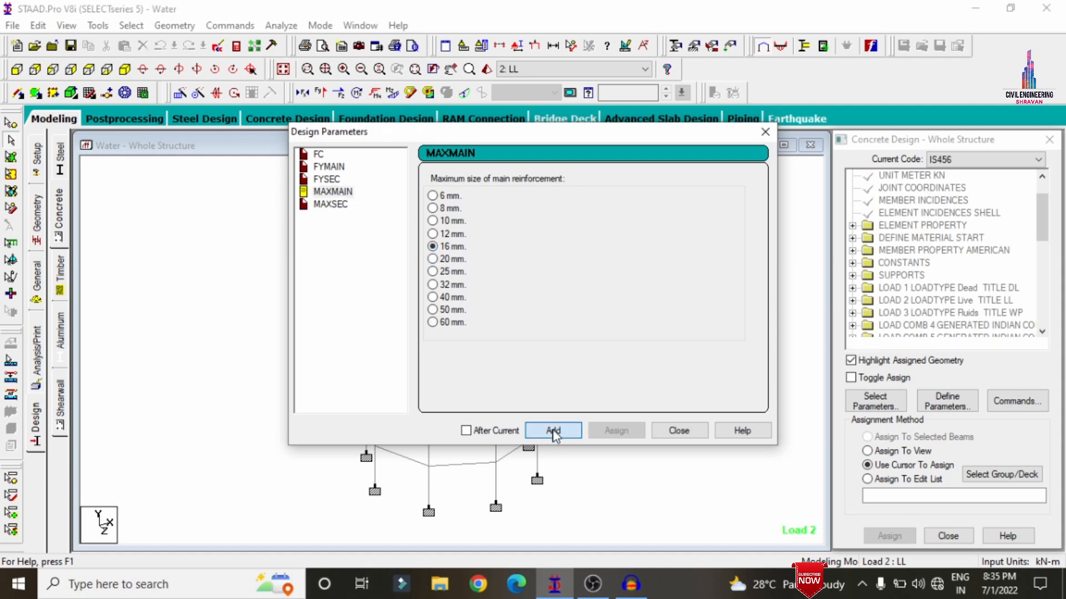
{"action": "left_click", "coordinate": [336, 205]}
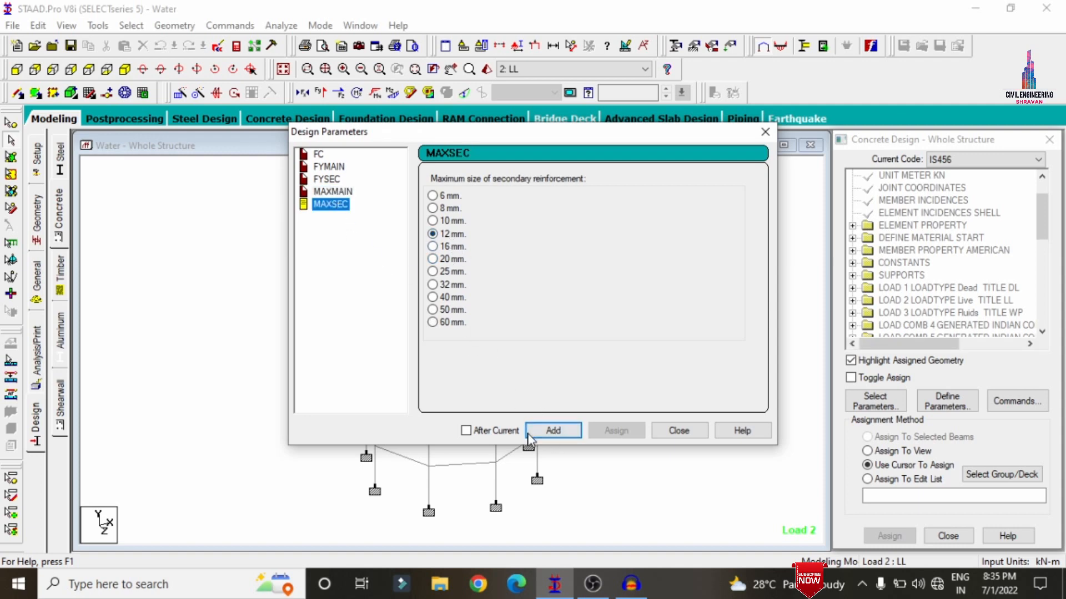
{"action": "left_click", "coordinate": [552, 432]}
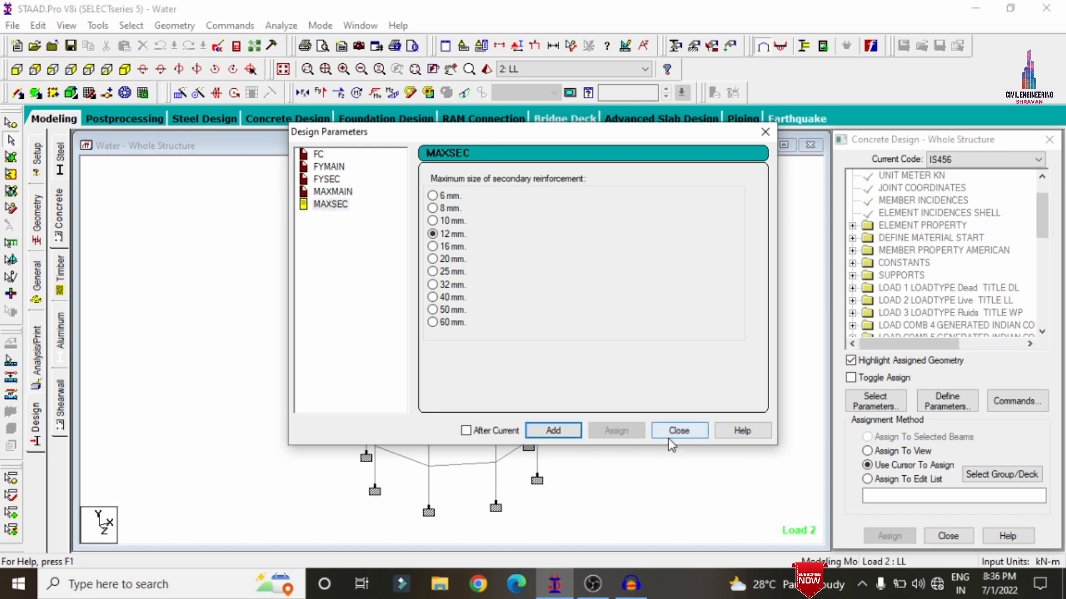
{"action": "left_click", "coordinate": [678, 431]}
Add the DESIGN BEAM, DESIGN COLUMN, DESIGN SLAB/ELEMENT and TAKE OFF design commands to the concrete design.
{"action": "left_click", "coordinate": [1001, 408]}
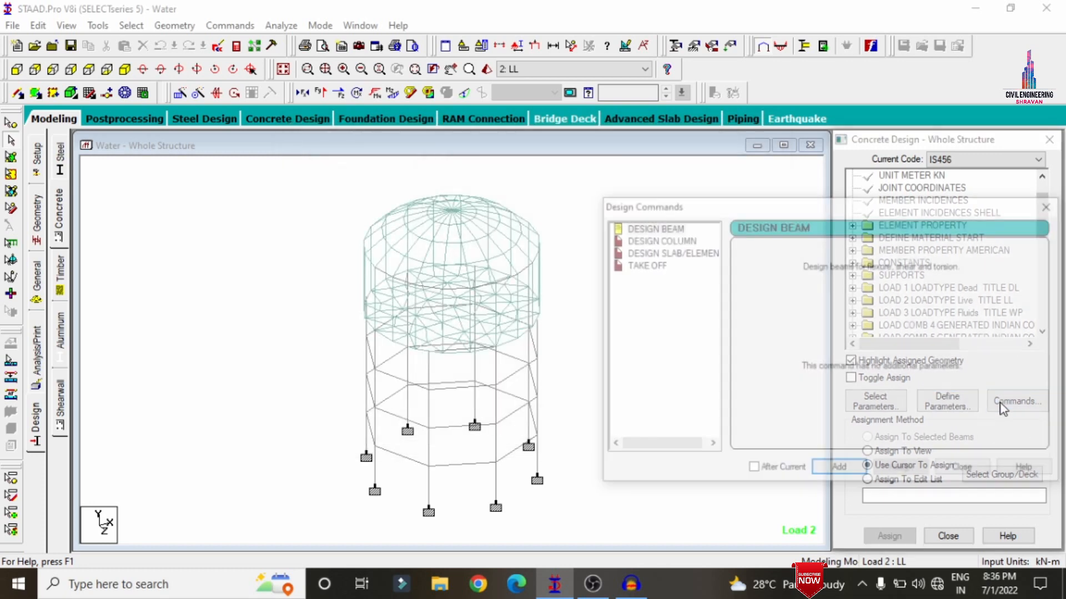
{"action": "left_click", "coordinate": [649, 226]}
{"action": "left_click", "coordinate": [832, 470]}
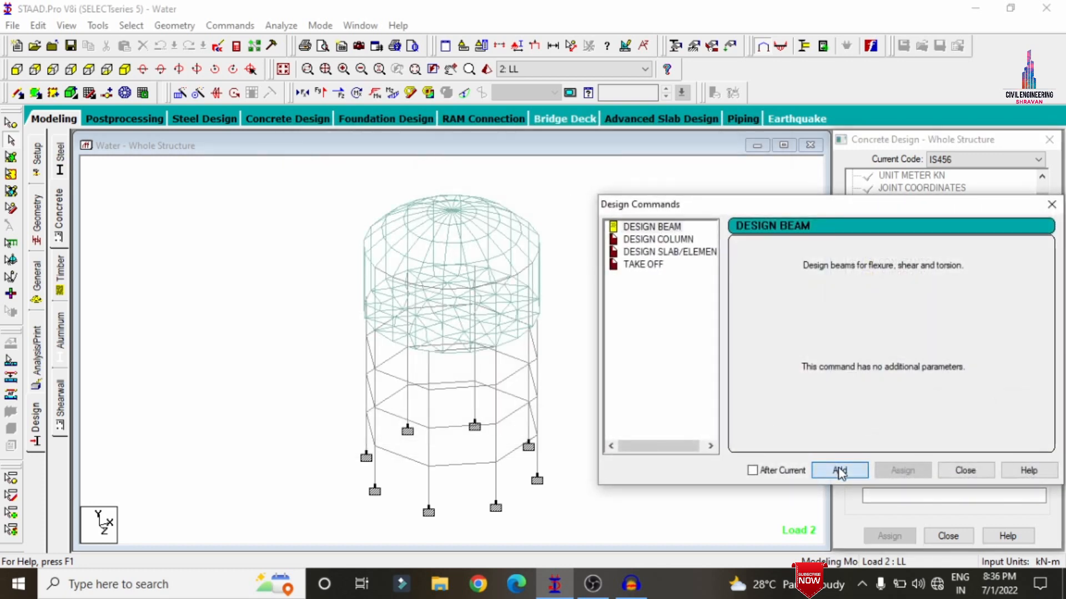
{"action": "left_click", "coordinate": [655, 239]}
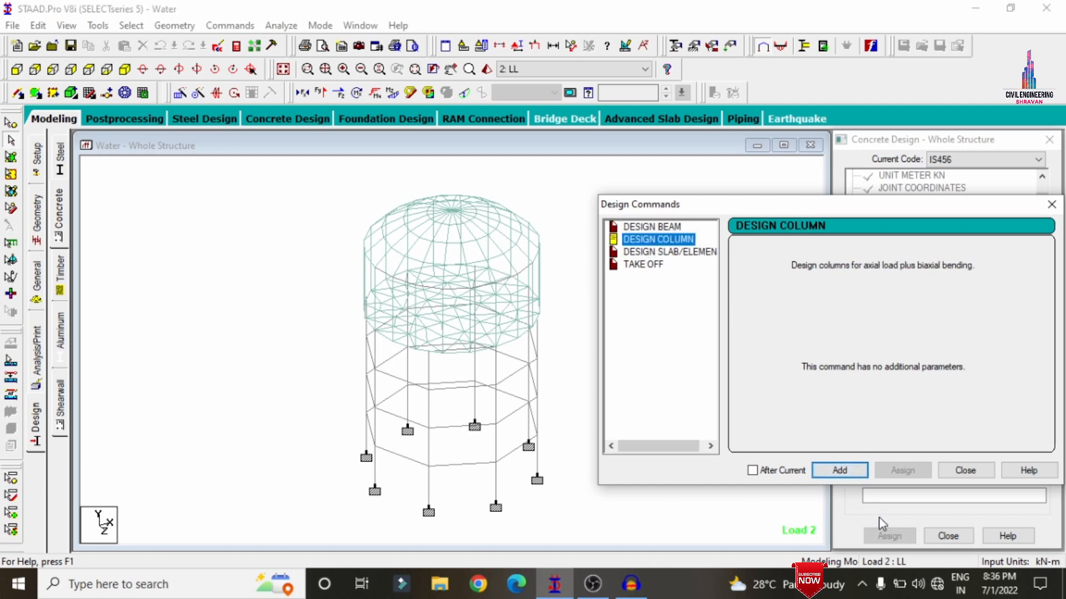
{"action": "left_click", "coordinate": [837, 470]}
{"action": "left_click", "coordinate": [682, 252]}
{"action": "left_click", "coordinate": [839, 470]}
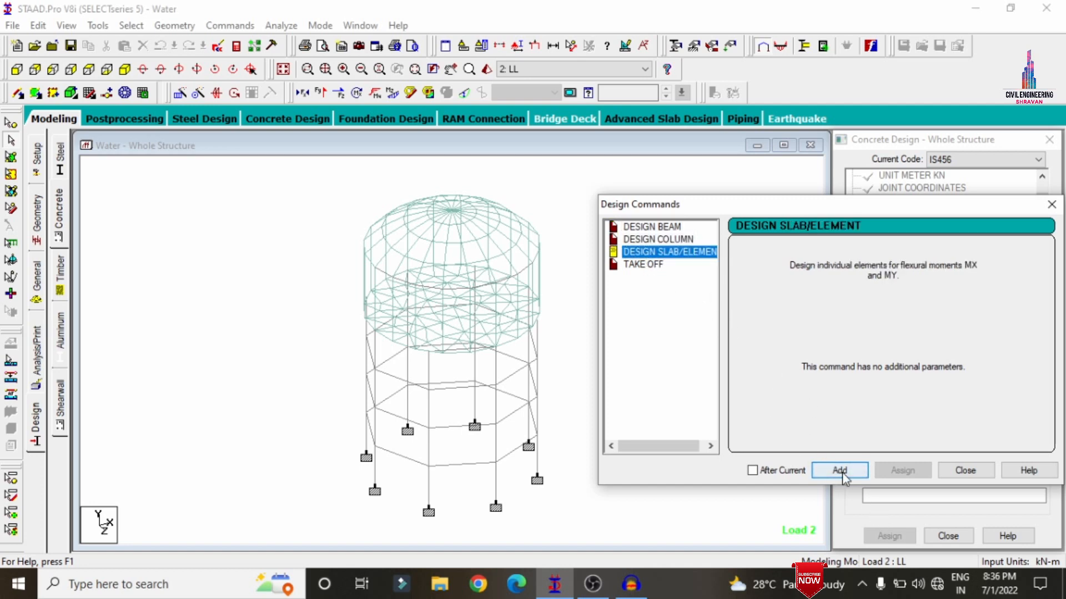
{"action": "left_click", "coordinate": [642, 264]}
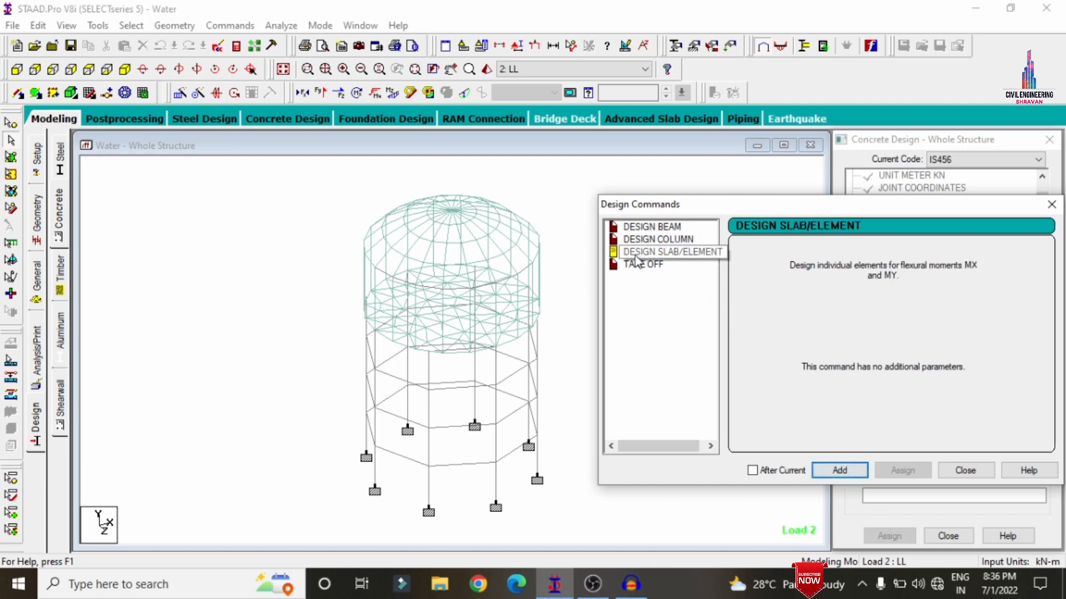
{"action": "left_click", "coordinate": [841, 469]}
{"action": "left_click", "coordinate": [968, 470]}
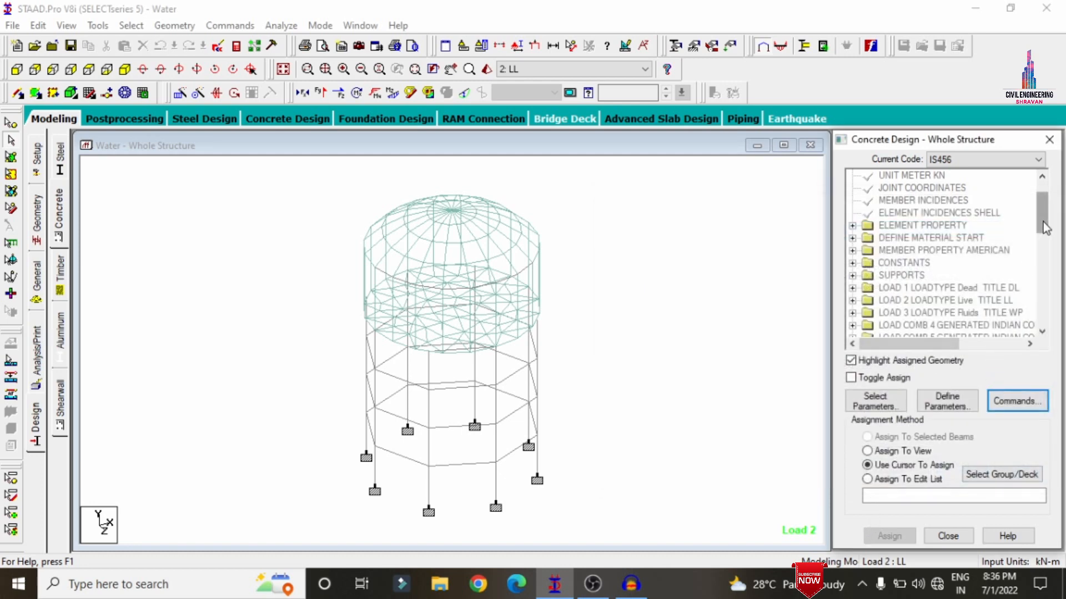
Assign the unassigned FC 30000 parameter to the whole structure using the Assign To View method.
{"action": "left_click_drag", "start_coordinate": [1046, 228], "coordinate": [1046, 307]}
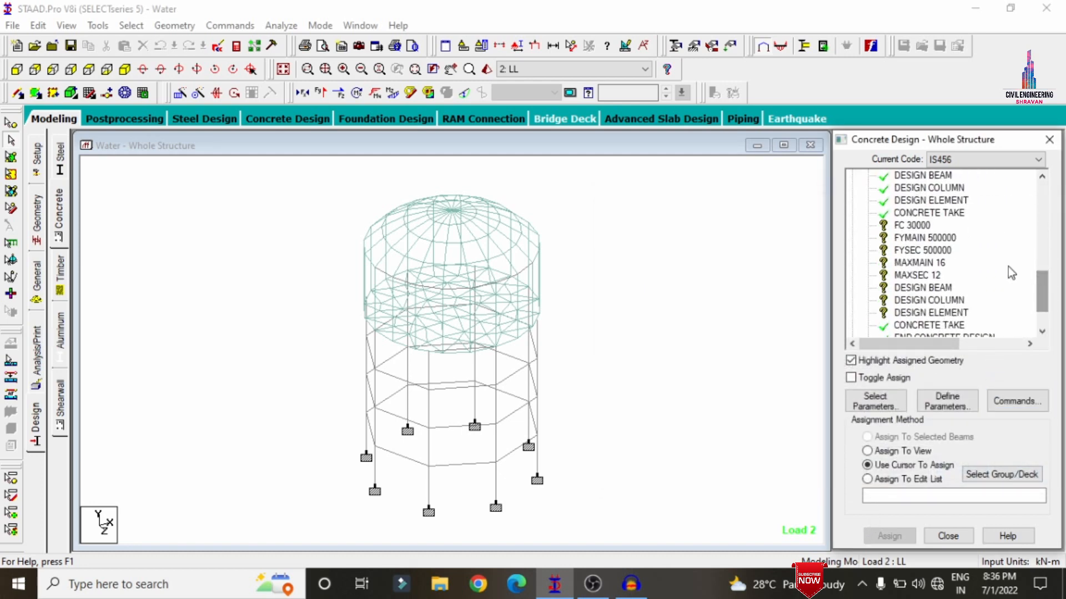
{"action": "left_click", "coordinate": [915, 225]}
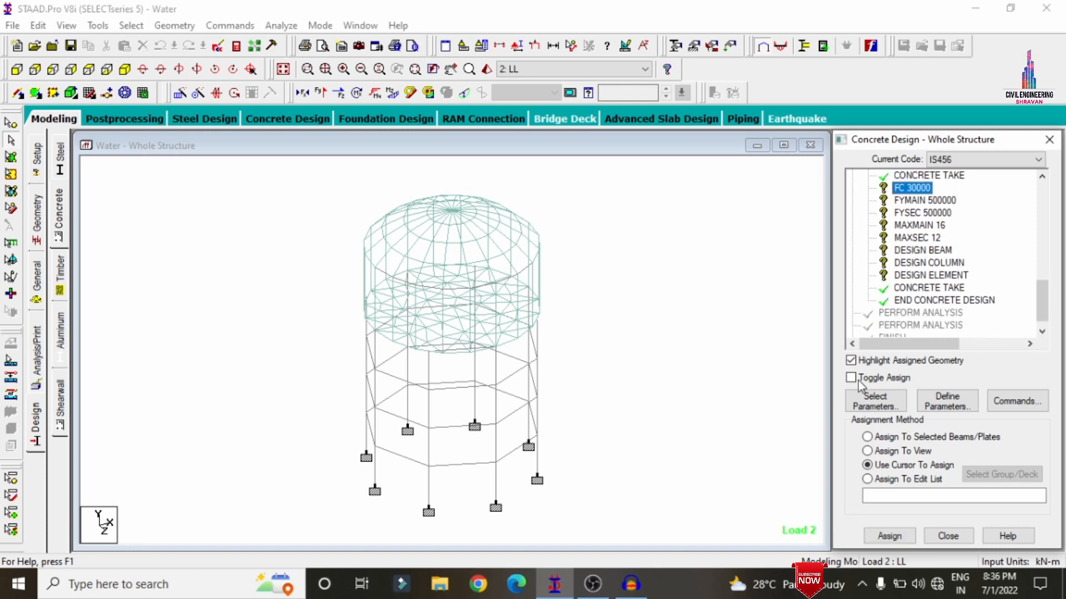
{"action": "left_click", "coordinate": [867, 451]}
{"action": "left_click", "coordinate": [884, 536]}
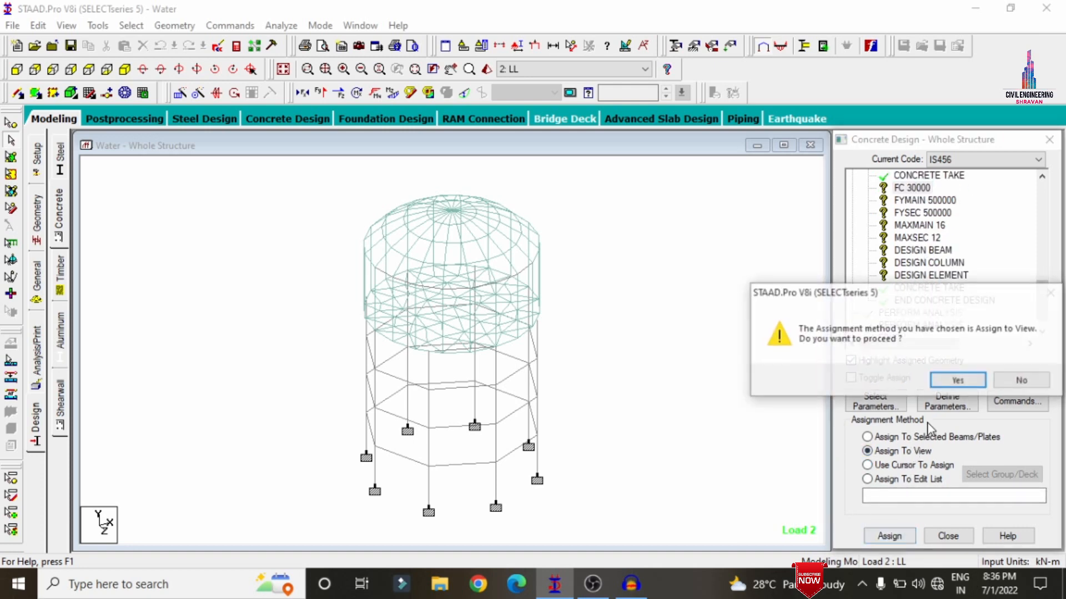
{"action": "left_click", "coordinate": [955, 380]}
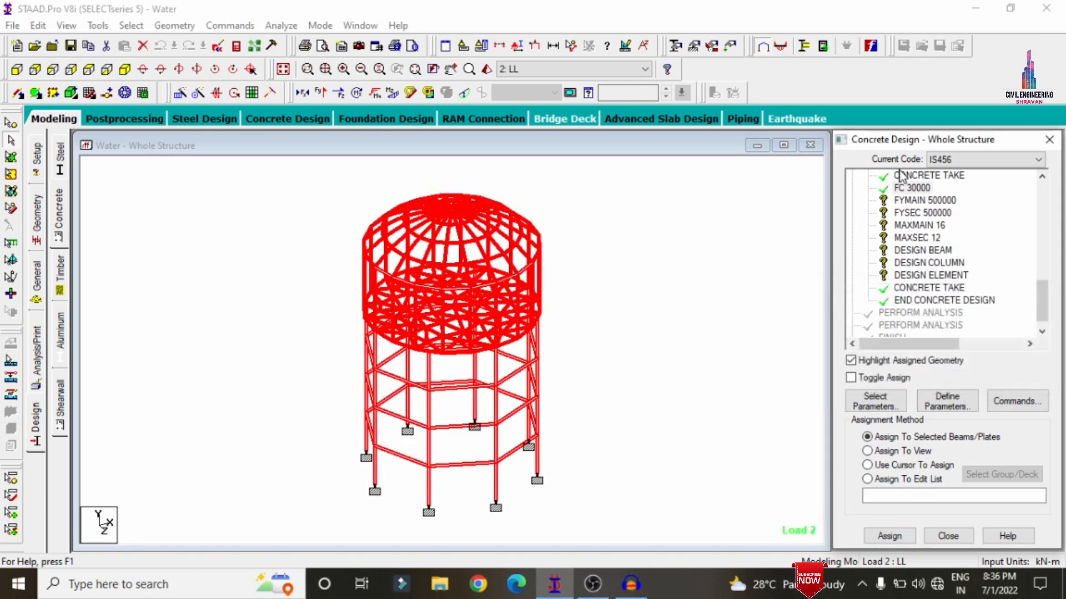
Assign the FYMAIN 500000 and FYSEC 500000 parameters to the whole structure in view.
{"action": "left_click", "coordinate": [916, 200]}
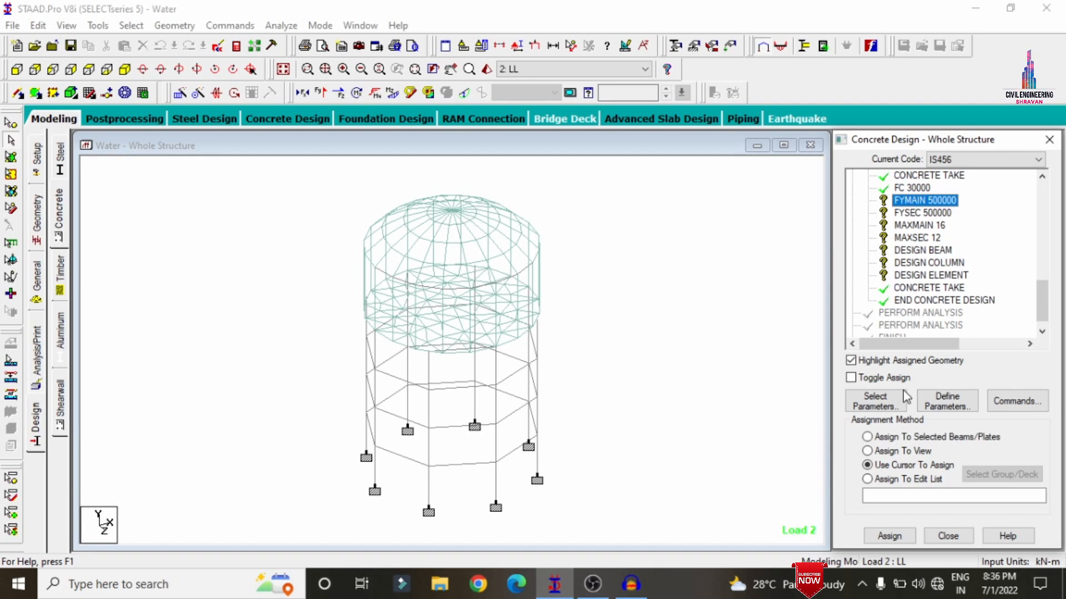
{"action": "left_click", "coordinate": [889, 536]}
{"action": "left_click", "coordinate": [953, 381]}
{"action": "left_click", "coordinate": [922, 212]}
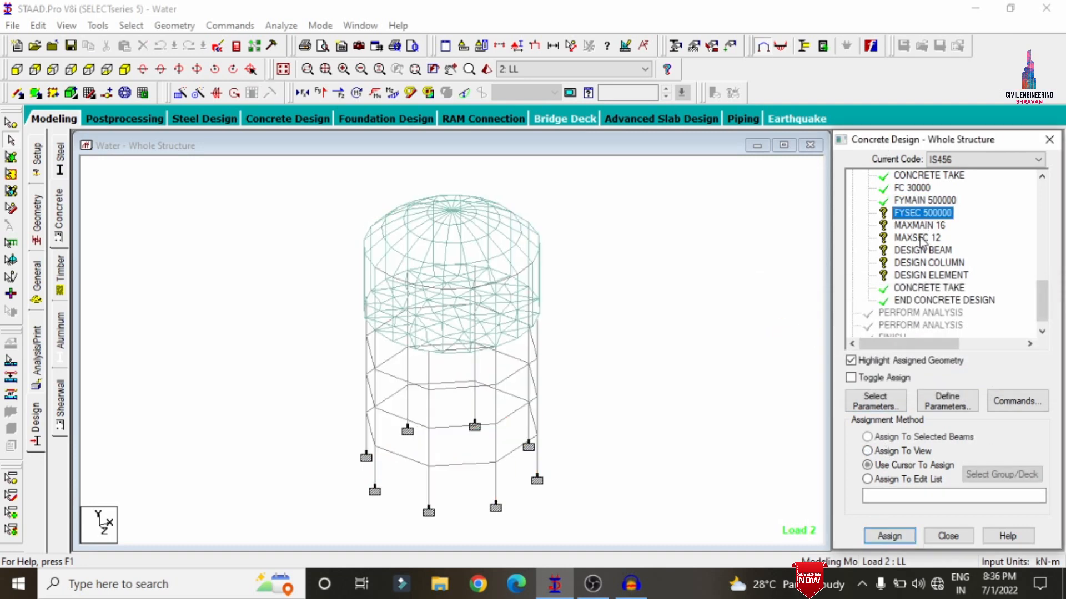
{"action": "left_click", "coordinate": [889, 536]}
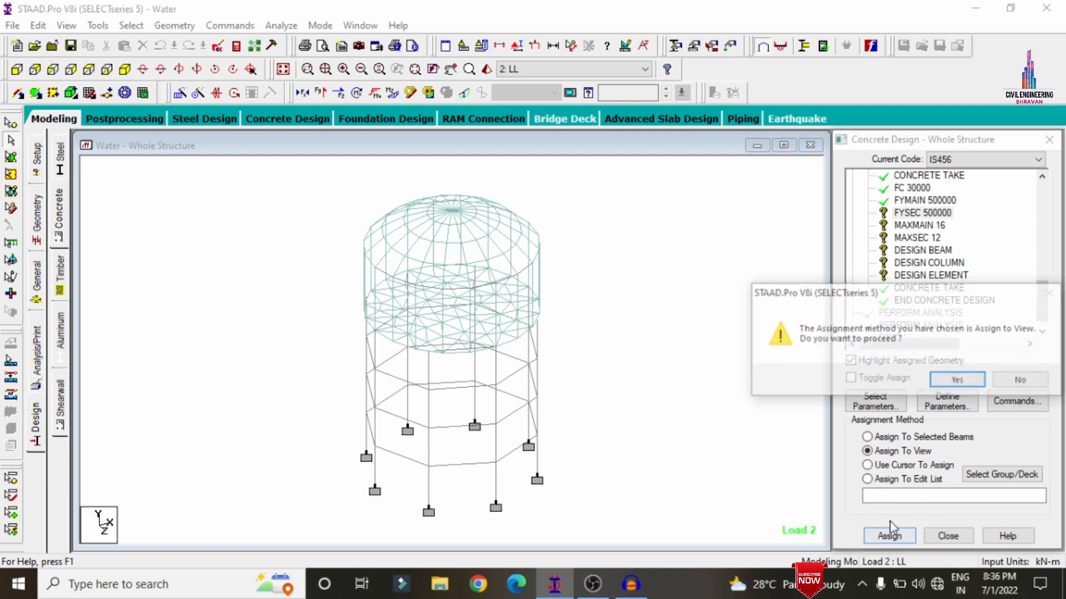
{"action": "left_click", "coordinate": [952, 379]}
Assign the MAXMAIN 16 and MAXSEC 12 reinforcement parameters to the whole structure in view.
{"action": "left_click", "coordinate": [917, 226]}
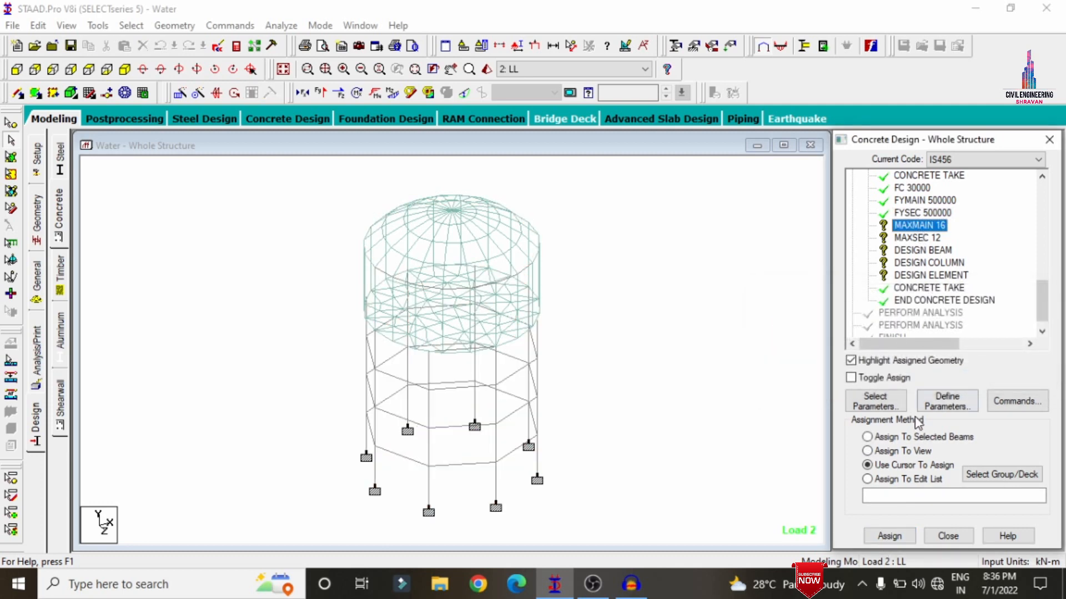
{"action": "left_click", "coordinate": [888, 537]}
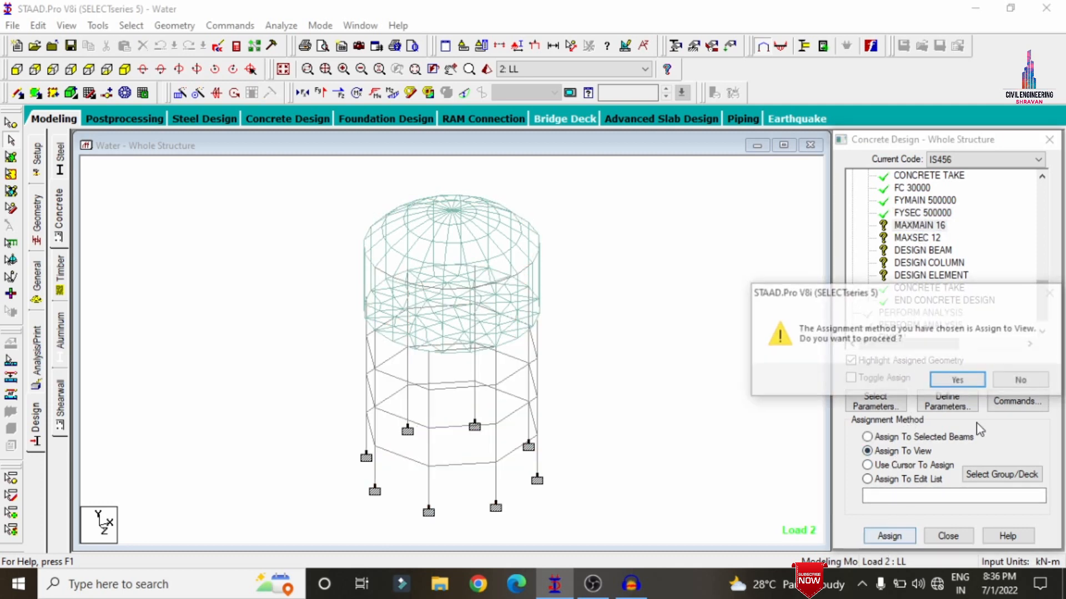
{"action": "left_click", "coordinate": [953, 381]}
{"action": "left_click", "coordinate": [906, 240]}
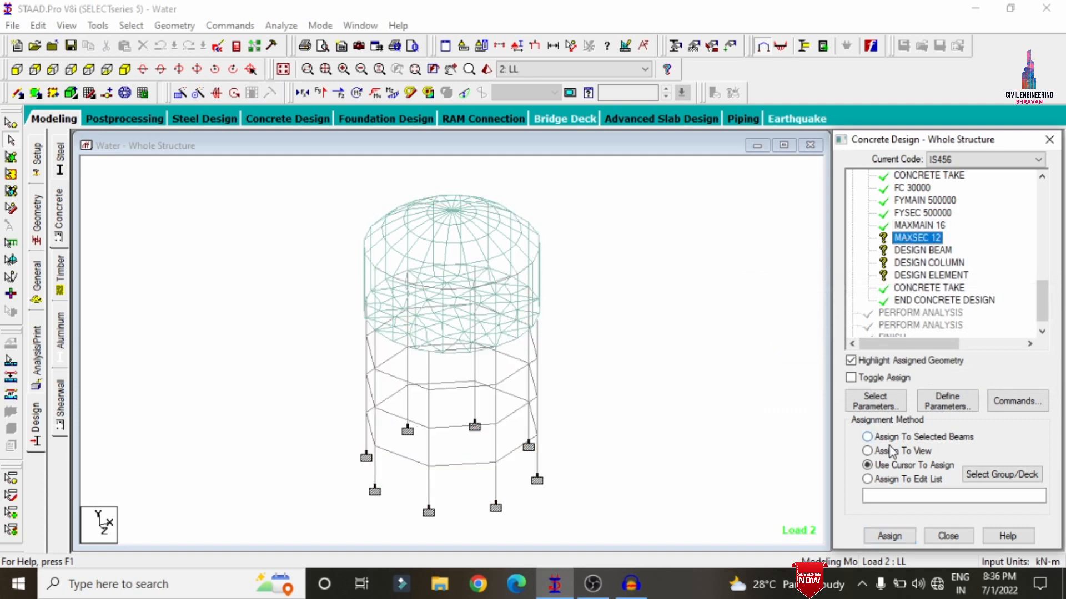
{"action": "left_click", "coordinate": [885, 535]}
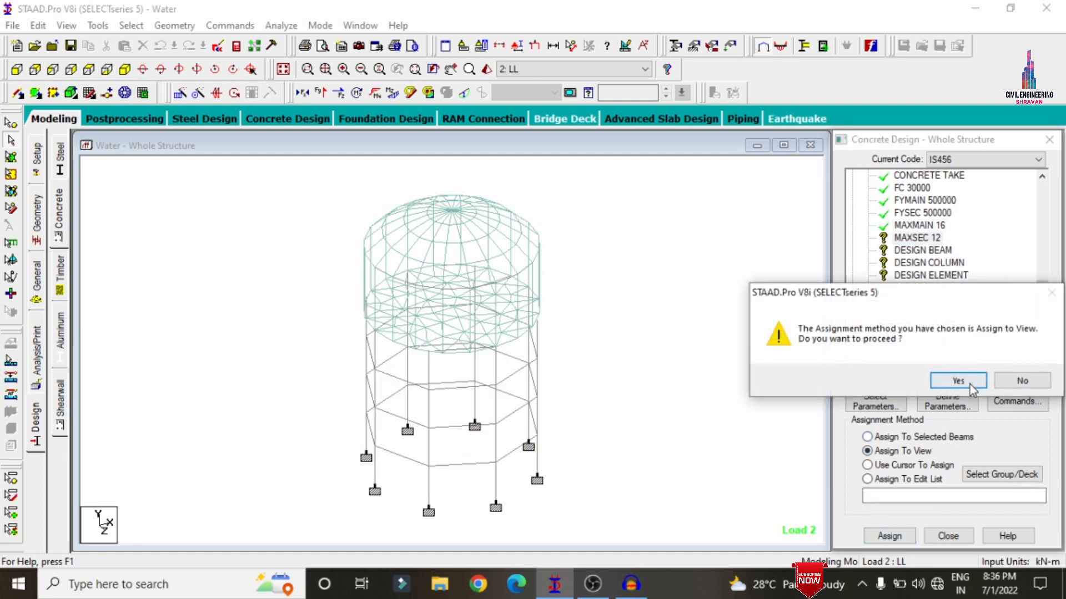
{"action": "left_click", "coordinate": [969, 384]}
Assign the DESIGN BEAM command to all horizontal beams, covering the tank's ring beams and the bracing levels between the columns.
{"action": "left_click", "coordinate": [919, 252]}
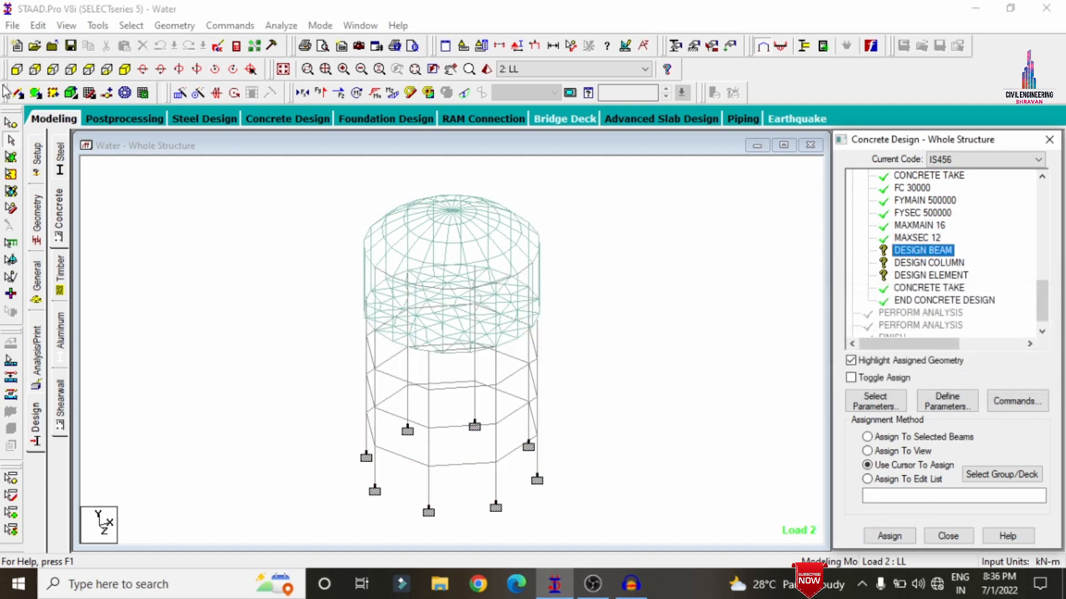
{"action": "left_click", "coordinate": [16, 68]}
{"action": "left_click_drag", "start_coordinate": [343, 185], "coordinate": [606, 331]}
{"action": "left_click_drag", "start_coordinate": [341, 359], "coordinate": [606, 367]}
{"action": "left_click_drag", "start_coordinate": [344, 411], "coordinate": [553, 420]}
{"action": "left_click_drag", "start_coordinate": [346, 453], "coordinate": [555, 461]}
{"action": "left_click", "coordinate": [162, 70]}
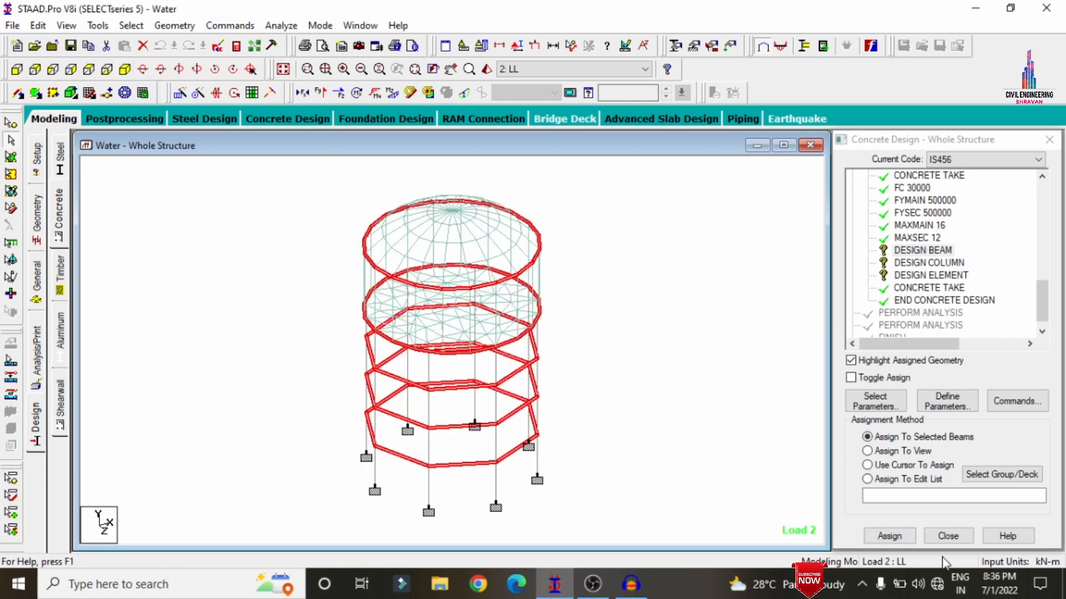
{"action": "left_click", "coordinate": [891, 536]}
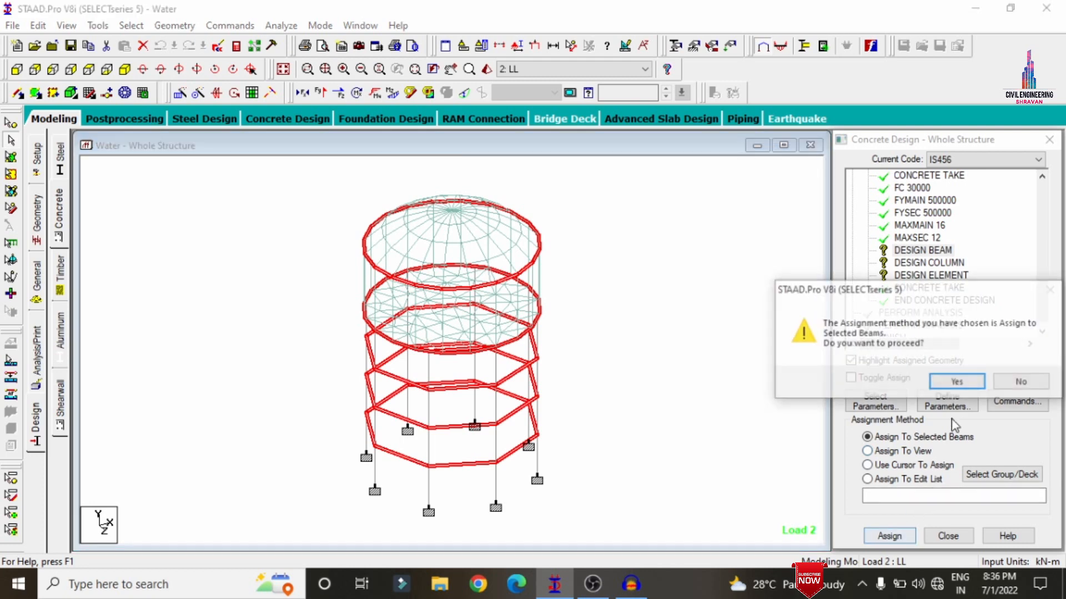
{"action": "left_click", "coordinate": [952, 381]}
Assign the DESIGN COLUMN command to all vertical members by selecting the beams parallel to Y.
{"action": "left_click", "coordinate": [888, 263]}
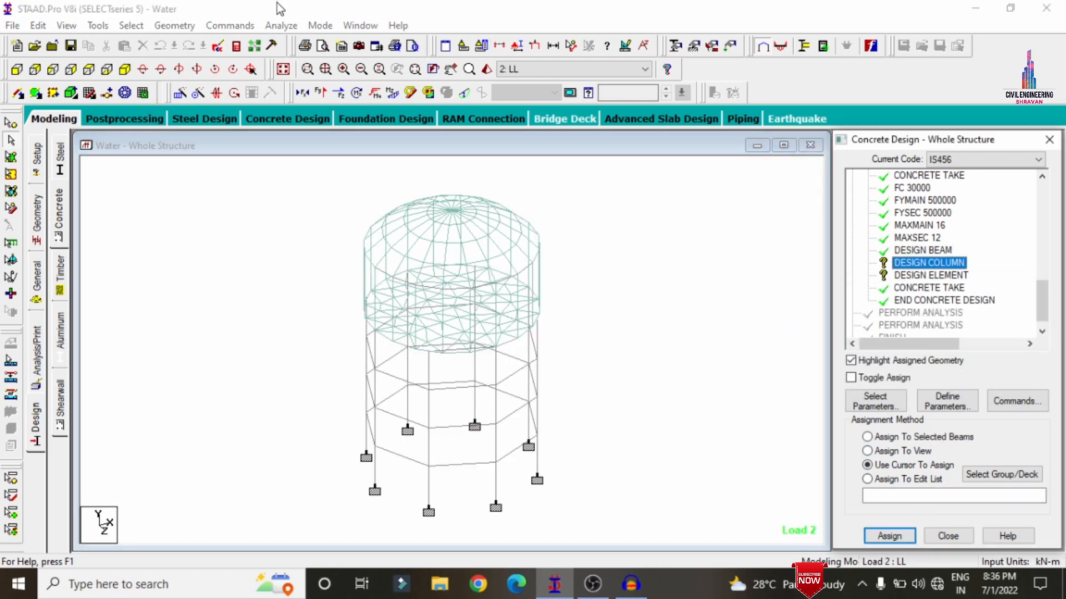
{"action": "left_click", "coordinate": [100, 26]}
{"action": "left_click", "coordinate": [100, 25]}
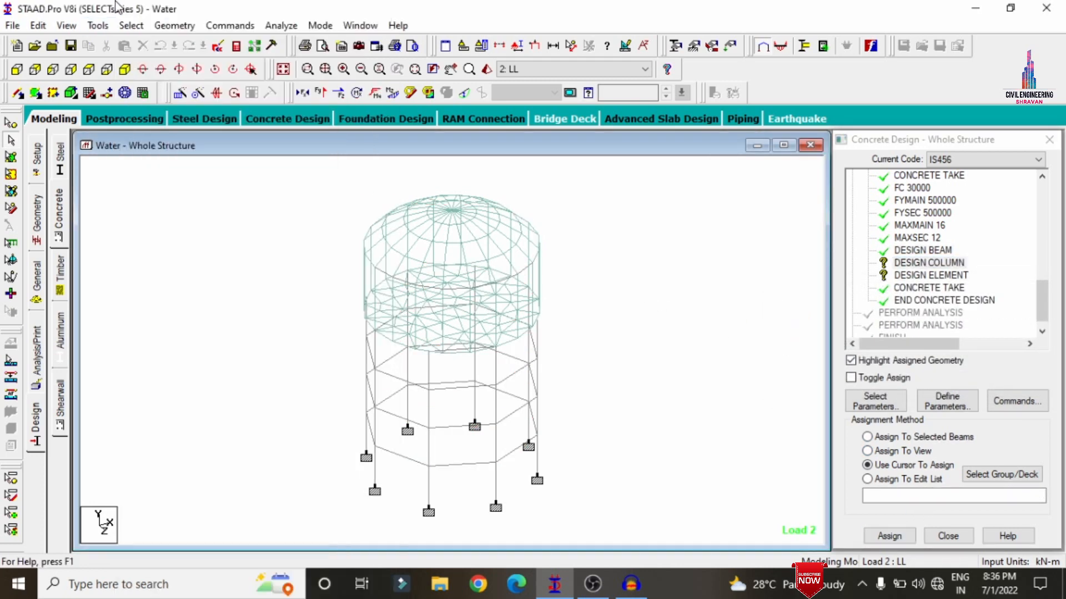
{"action": "left_click", "coordinate": [131, 26]}
{"action": "mouse_move", "coordinate": [183, 305]}
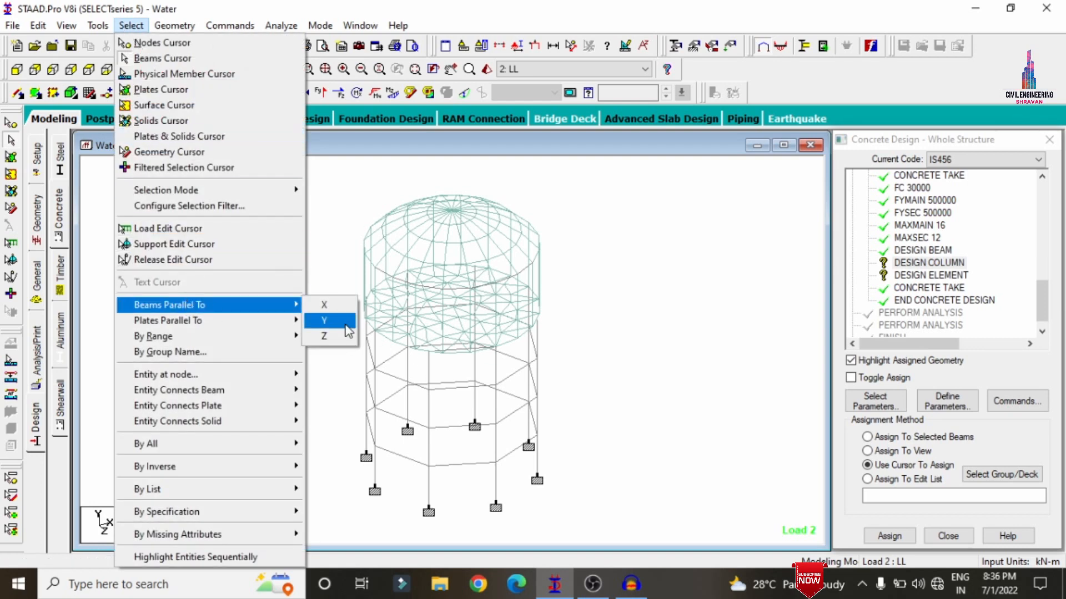
{"action": "left_click", "coordinate": [330, 321]}
{"action": "left_click", "coordinate": [889, 536]}
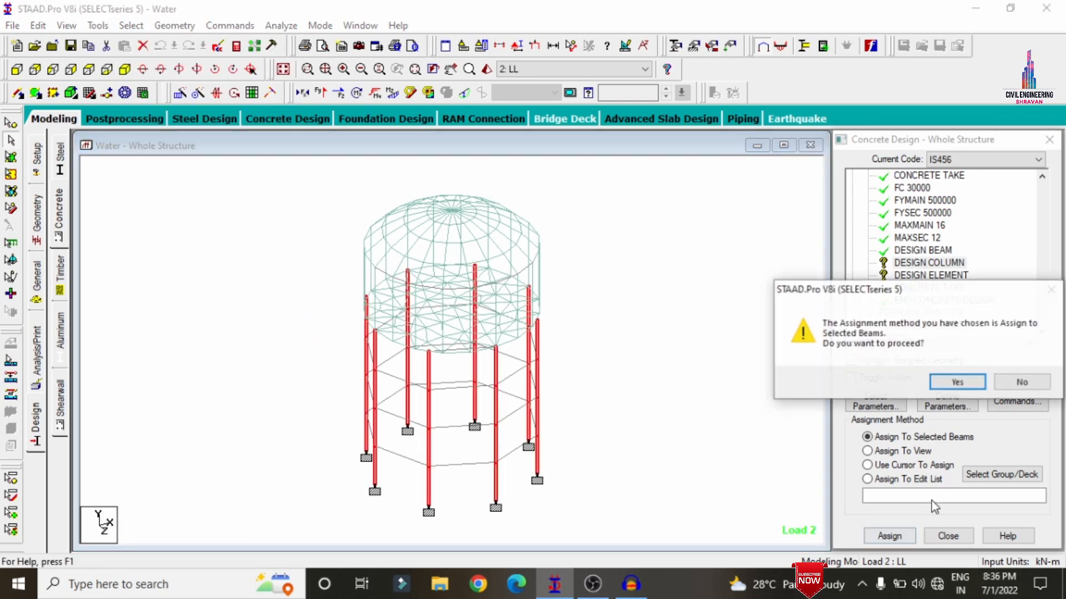
{"action": "left_click", "coordinate": [957, 383]}
Assign the DESIGN ELEMENT command to all tank plates using the Assign To View method.
{"action": "left_click", "coordinate": [921, 275]}
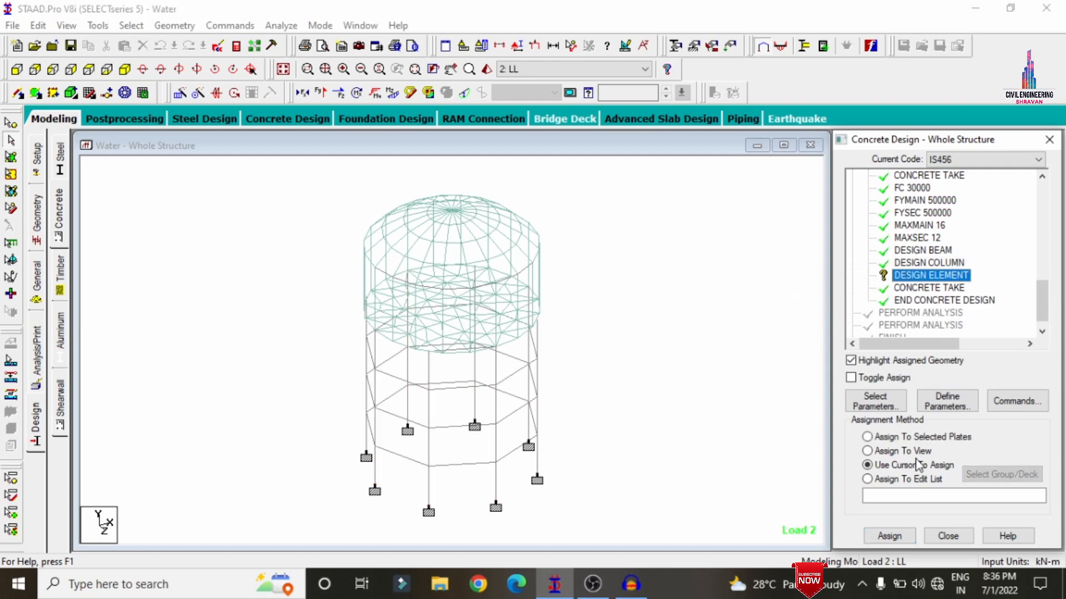
{"action": "left_click", "coordinate": [908, 466]}
{"action": "left_click", "coordinate": [907, 452]}
{"action": "left_click", "coordinate": [889, 537]}
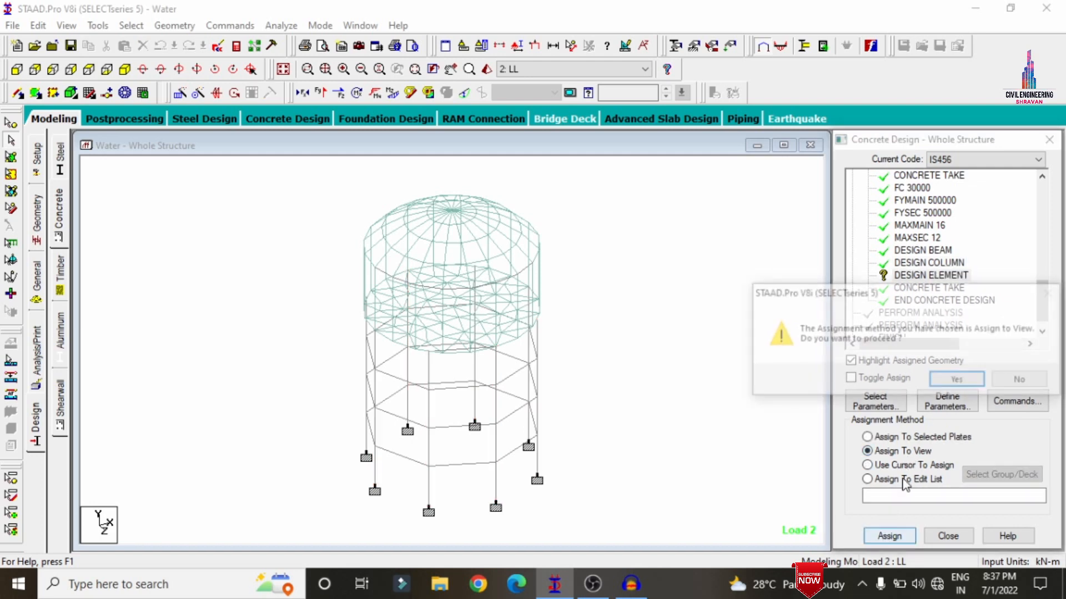
{"action": "left_click", "coordinate": [953, 381]}
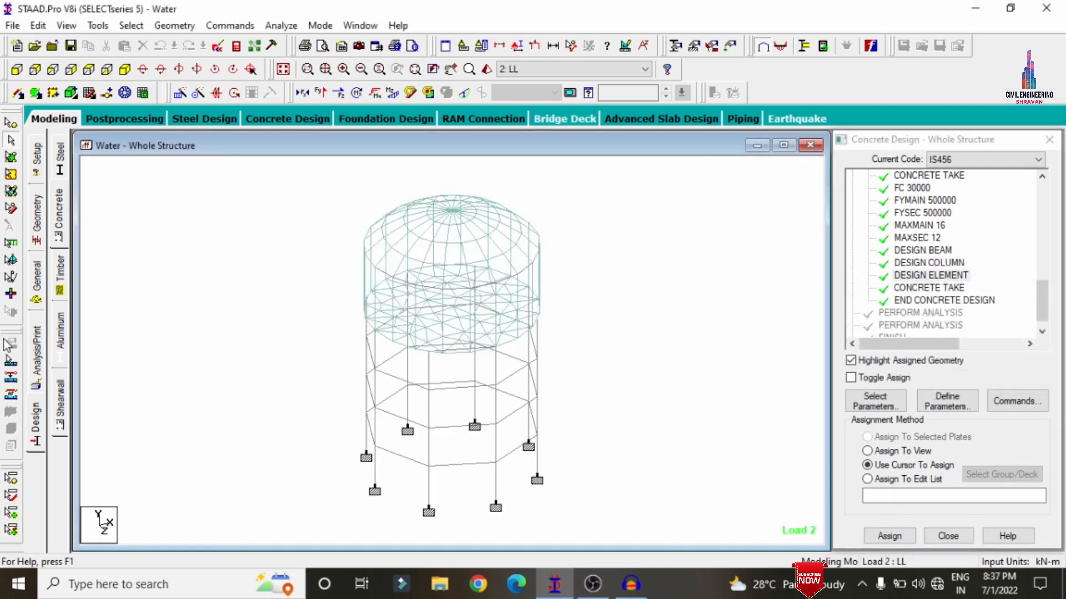
Add another Perform Analysis command with the No Print option.
{"action": "left_click", "coordinate": [36, 351]}
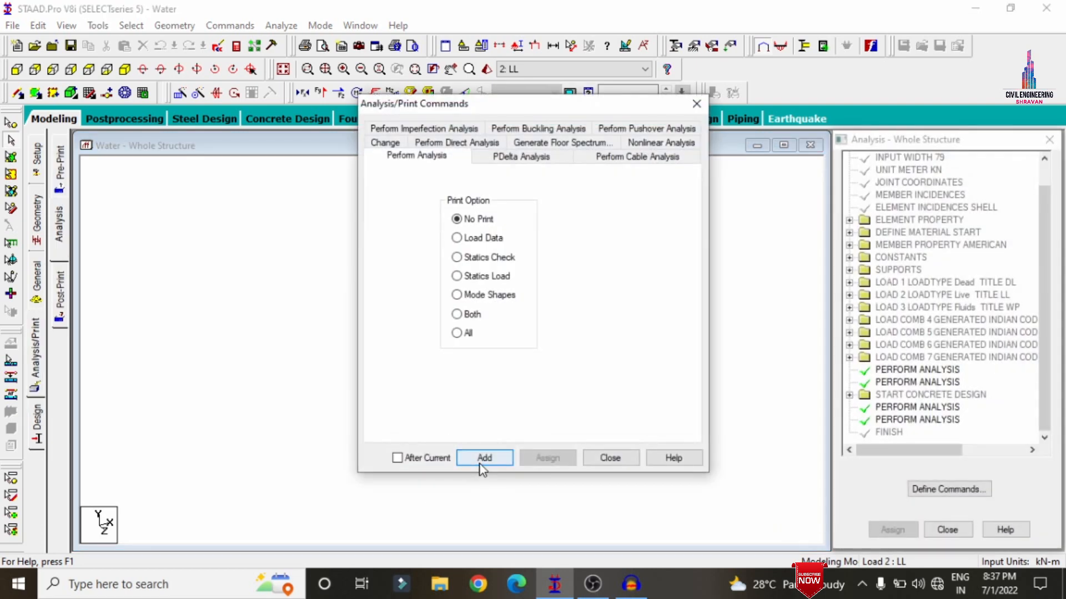
{"action": "left_click", "coordinate": [483, 461]}
{"action": "left_click", "coordinate": [609, 460]}
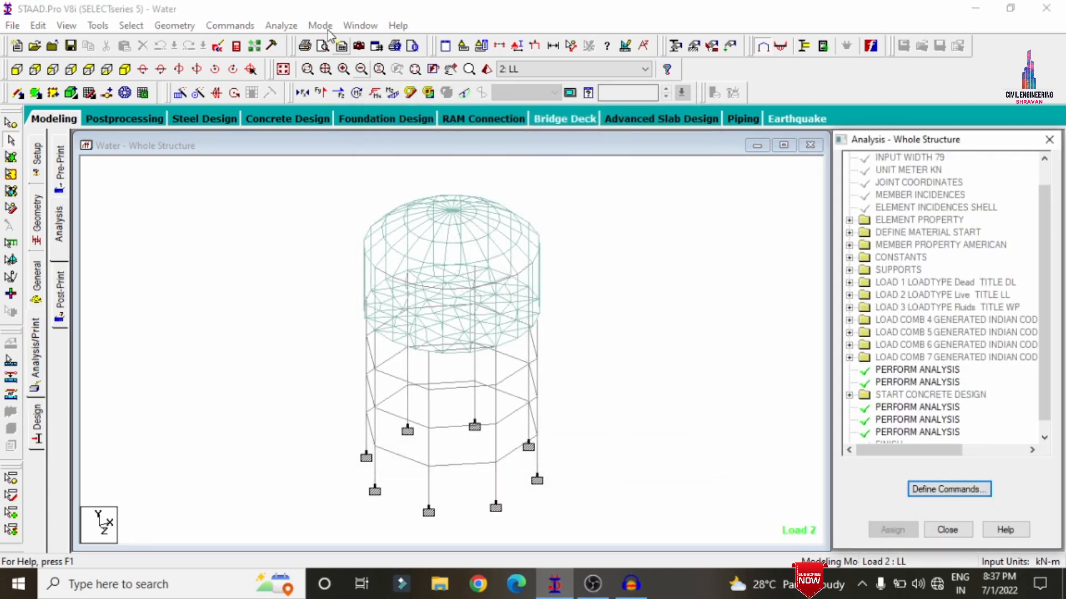
Save the modified structure, run the analysis and design, and continue in Post Processing Mode.
{"action": "left_click", "coordinate": [280, 25]}
{"action": "left_click", "coordinate": [295, 41]}
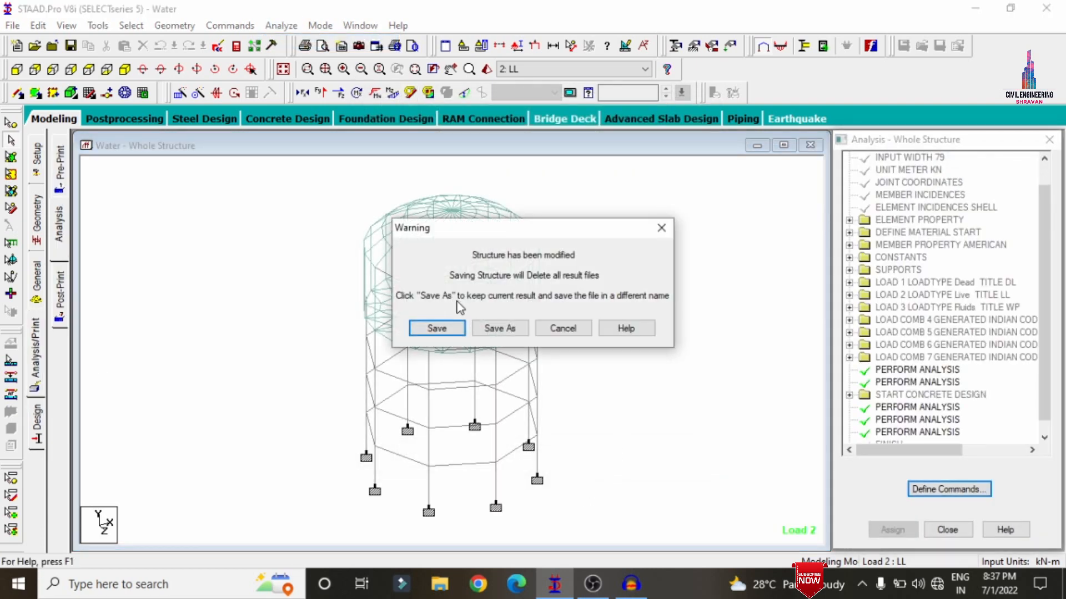
{"action": "left_click", "coordinate": [441, 328]}
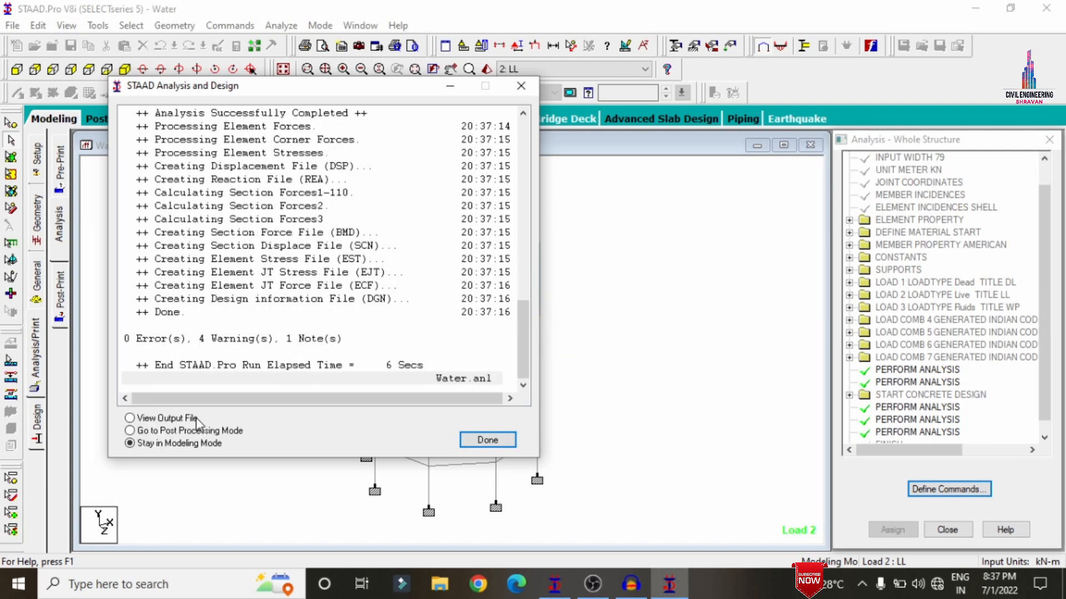
{"action": "left_click", "coordinate": [191, 432]}
{"action": "left_click", "coordinate": [488, 440]}
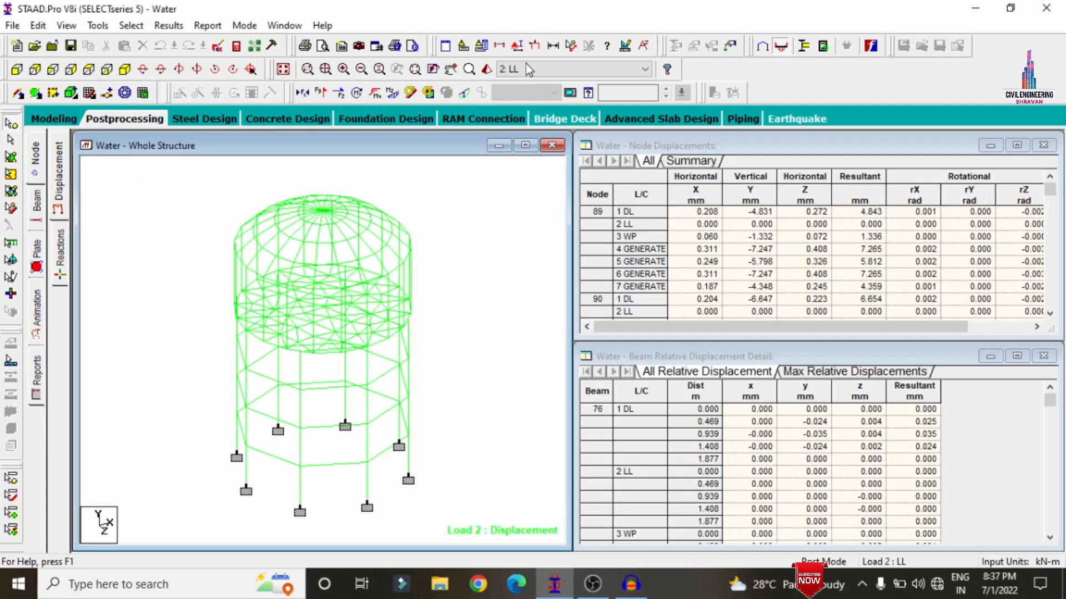
Switch the active load case to 1: DL and view the concrete design of the front beam at the lowest bracing level.
{"action": "left_click", "coordinate": [529, 69]}
{"action": "left_click", "coordinate": [533, 99]}
{"action": "left_click", "coordinate": [522, 69]}
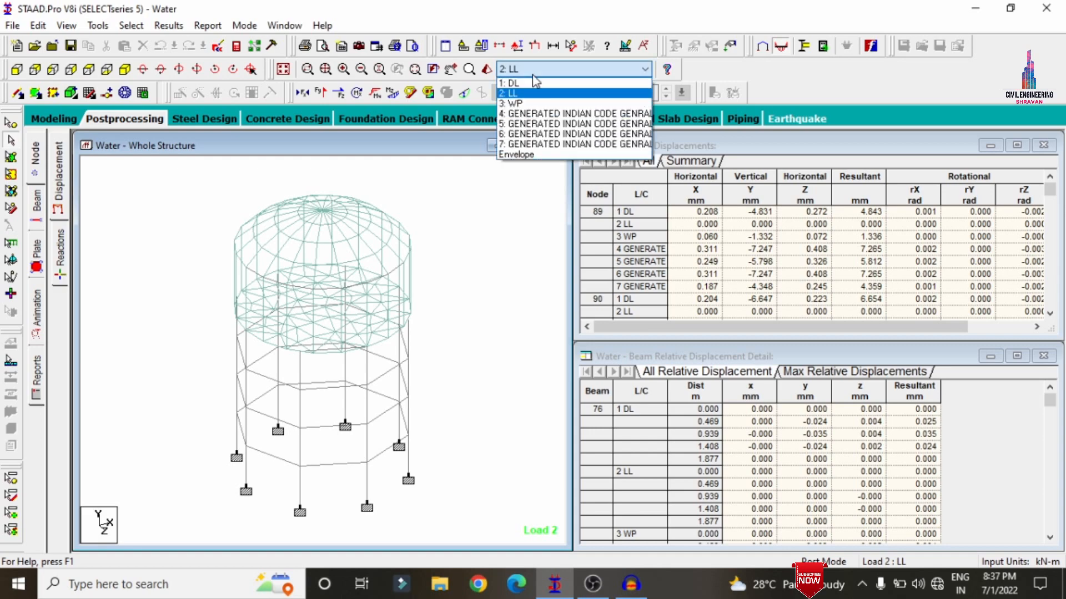
{"action": "left_click", "coordinate": [515, 84]}
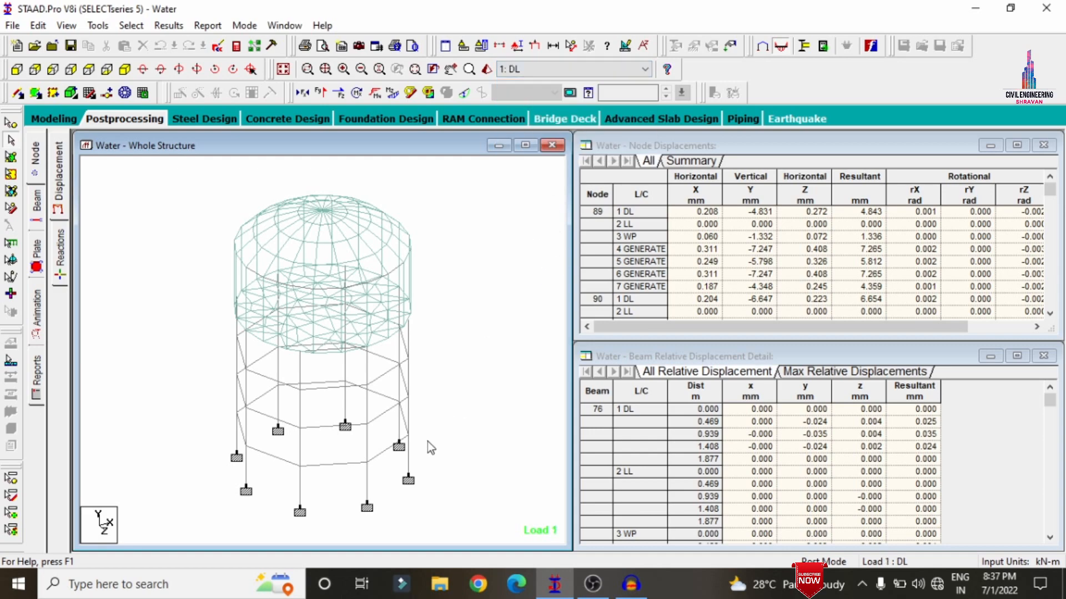
{"action": "double_click", "coordinate": [326, 465]}
{"action": "left_click", "coordinate": [617, 135]}
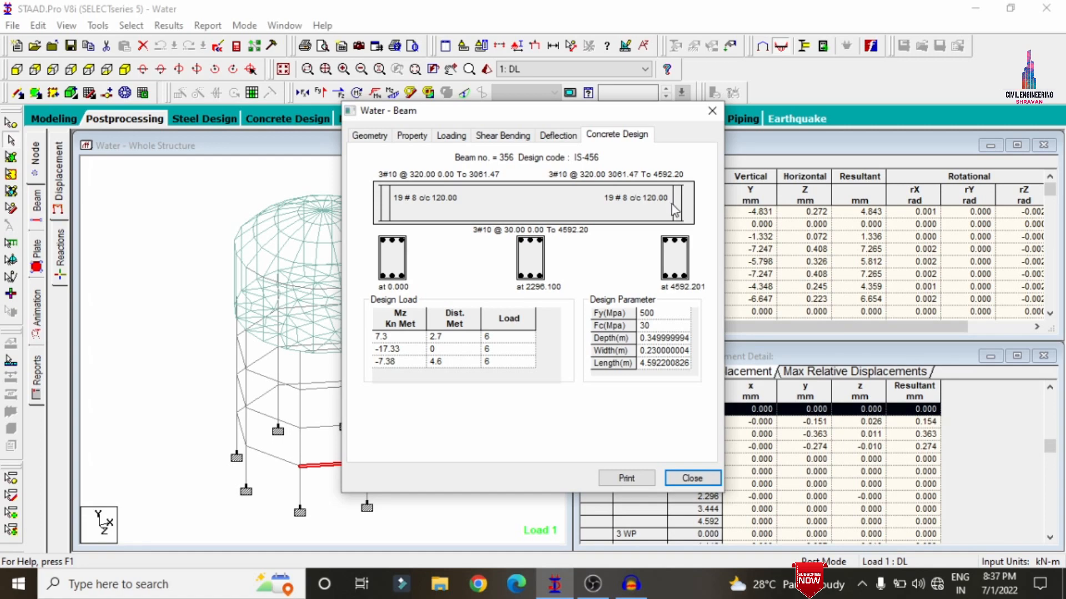
Review the concrete design of the front-right bracing beam at the third level up.
{"action": "left_click", "coordinate": [712, 110]}
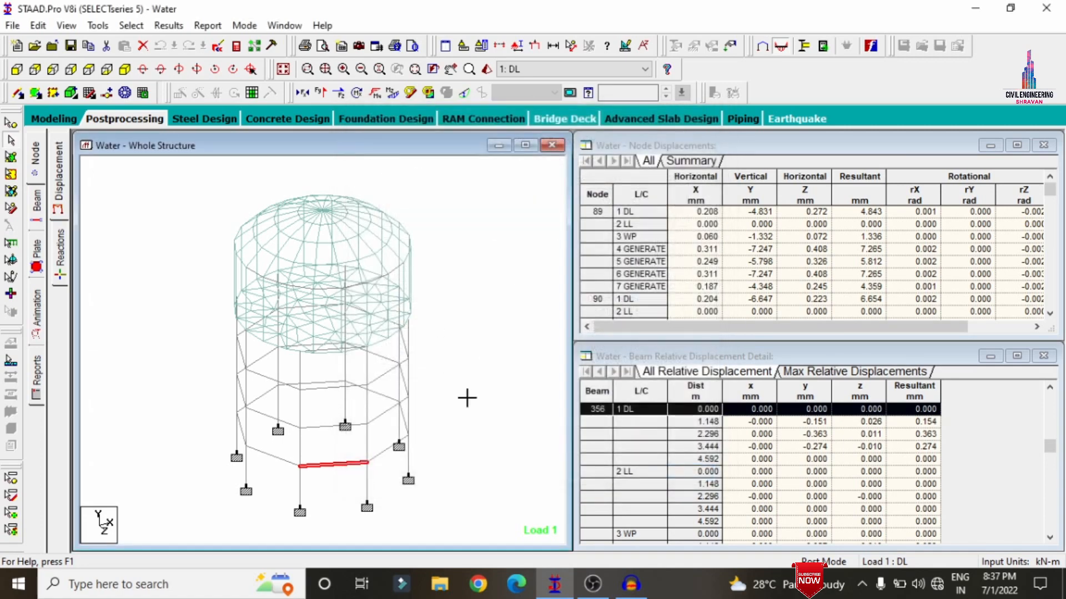
{"action": "double_click", "coordinate": [377, 369]}
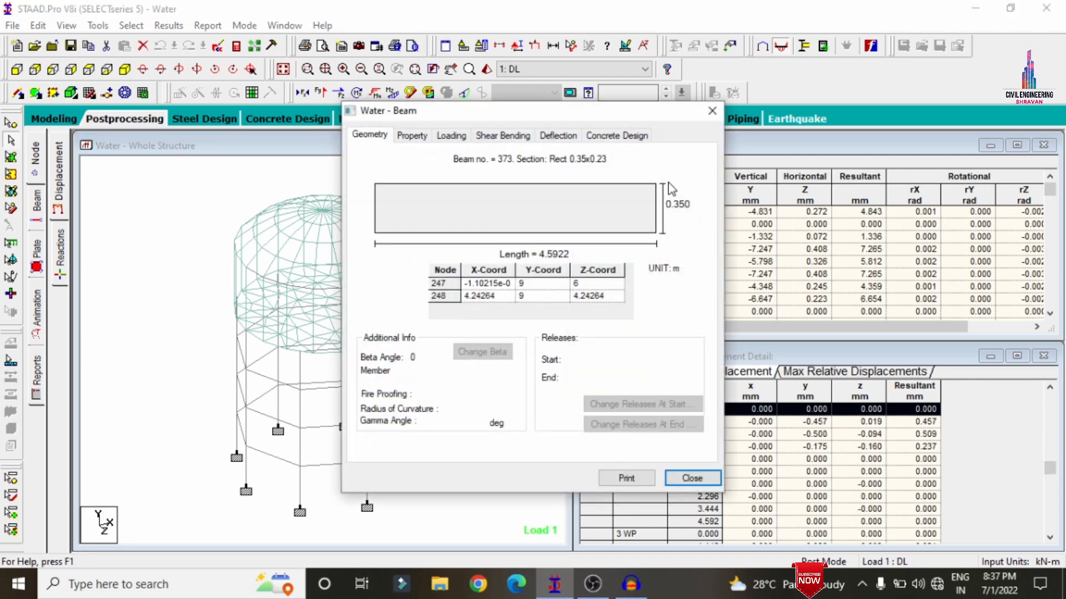
{"action": "left_click", "coordinate": [629, 137]}
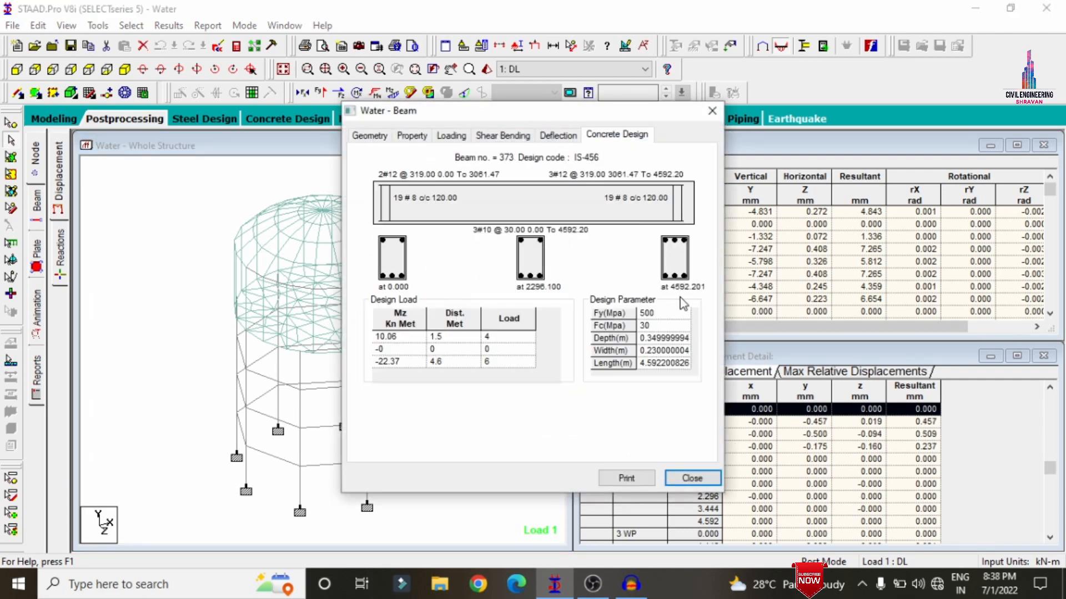
{"action": "left_click", "coordinate": [712, 111]}
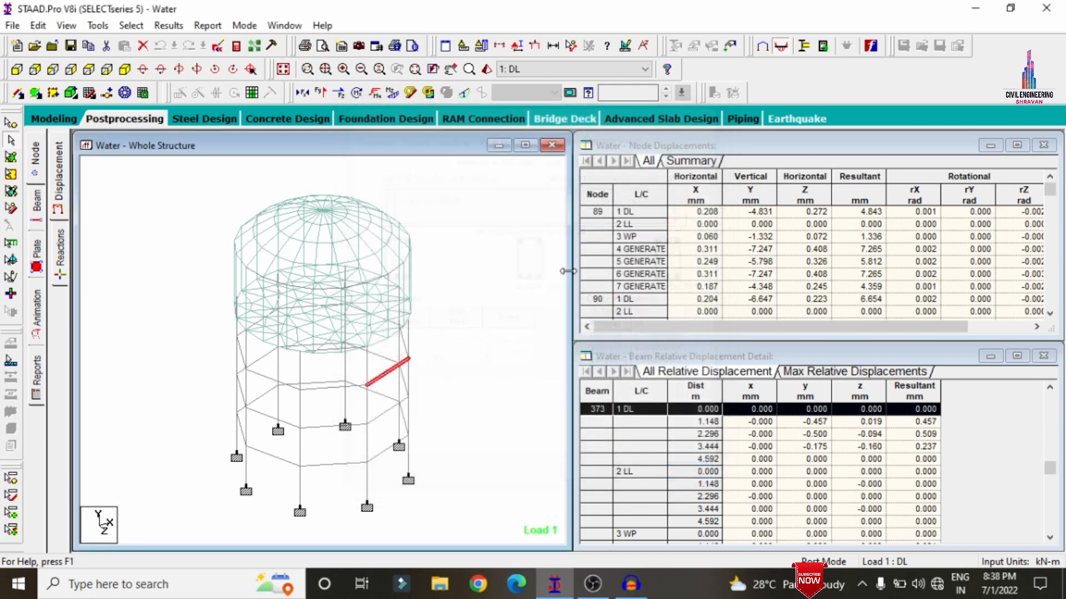
Review the concrete design of the circular front column segment between the second and third bracing levels.
{"action": "double_click", "coordinate": [367, 415]}
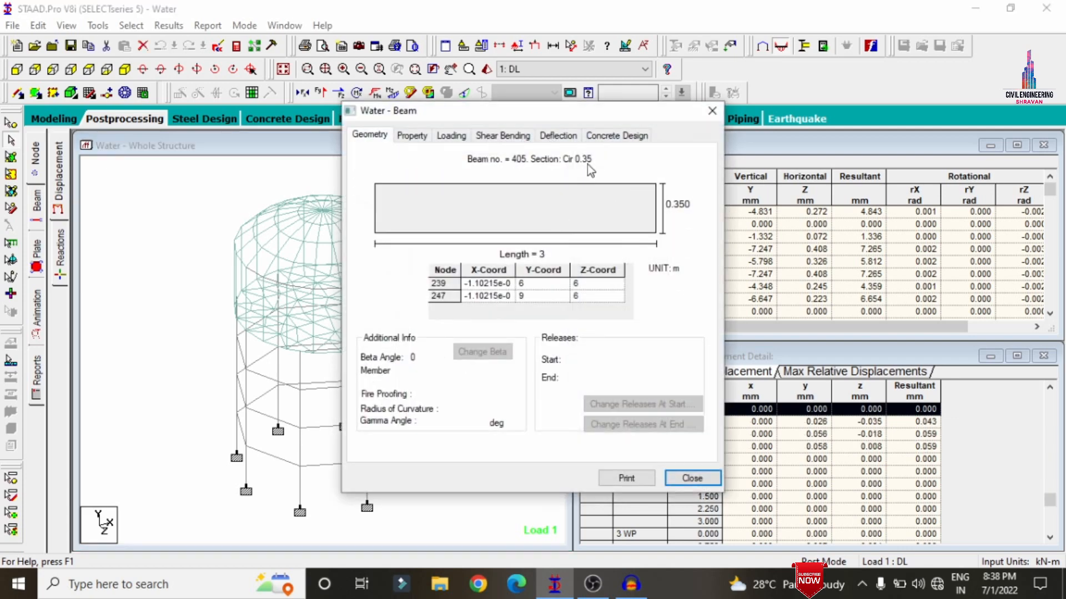
{"action": "left_click", "coordinate": [605, 138]}
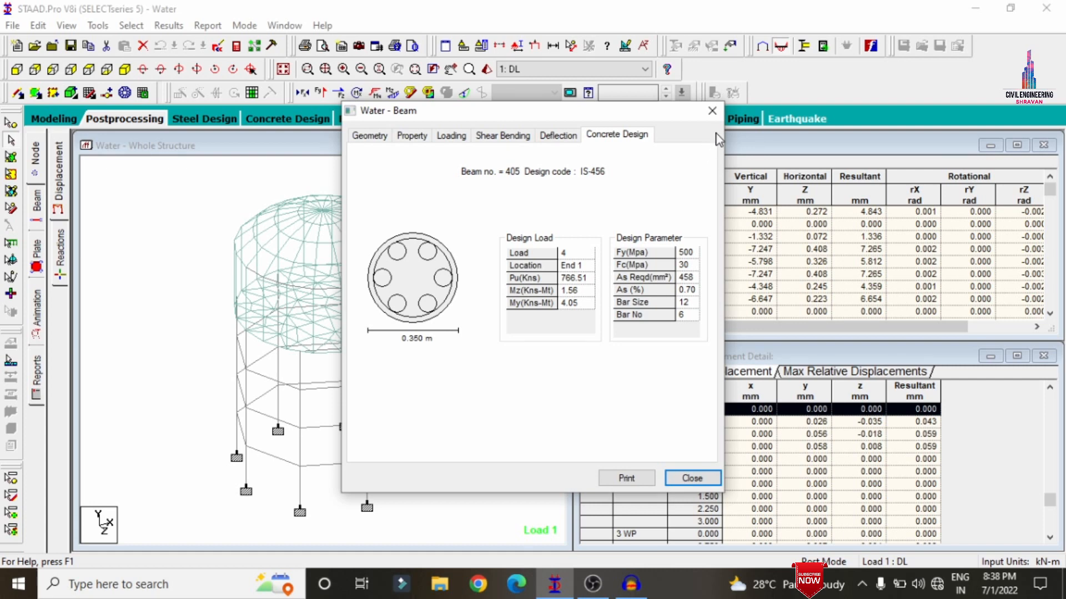
{"action": "left_click", "coordinate": [712, 111]}
Review the concrete design of the rear-left circular column segment between the second and third bracing levels.
{"action": "double_click", "coordinate": [239, 357]}
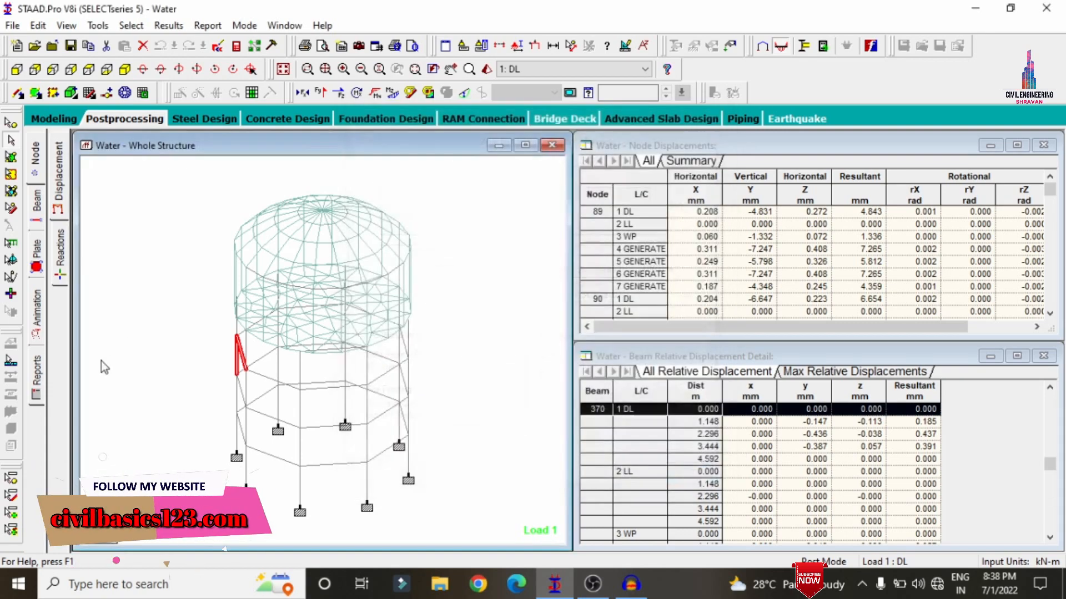
{"action": "left_click", "coordinate": [712, 111]}
{"action": "left_click", "coordinate": [236, 361]}
{"action": "double_click", "coordinate": [239, 369]}
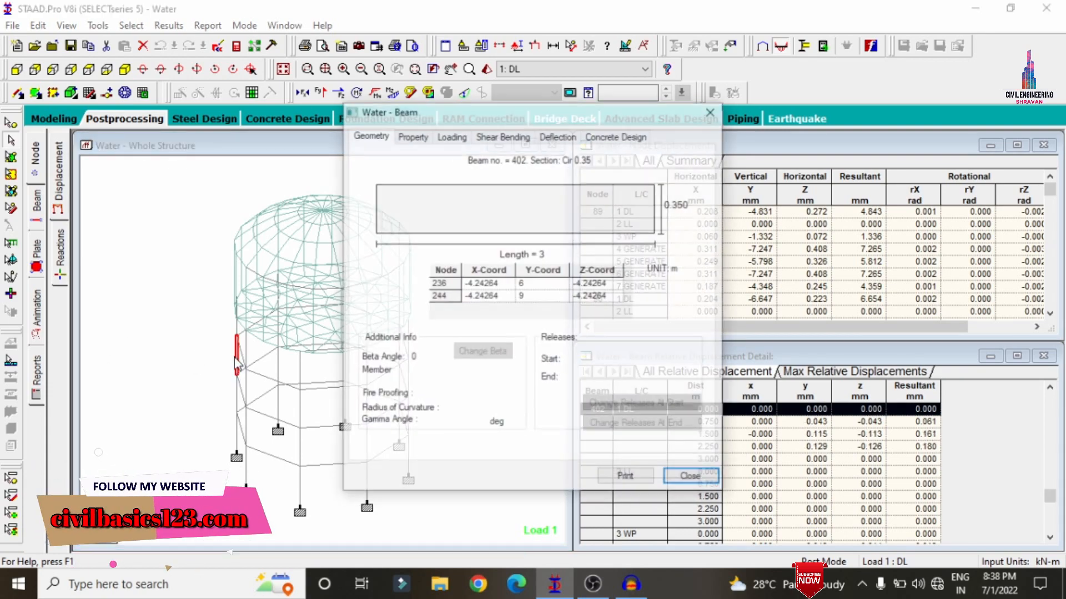
{"action": "left_click", "coordinate": [616, 134]}
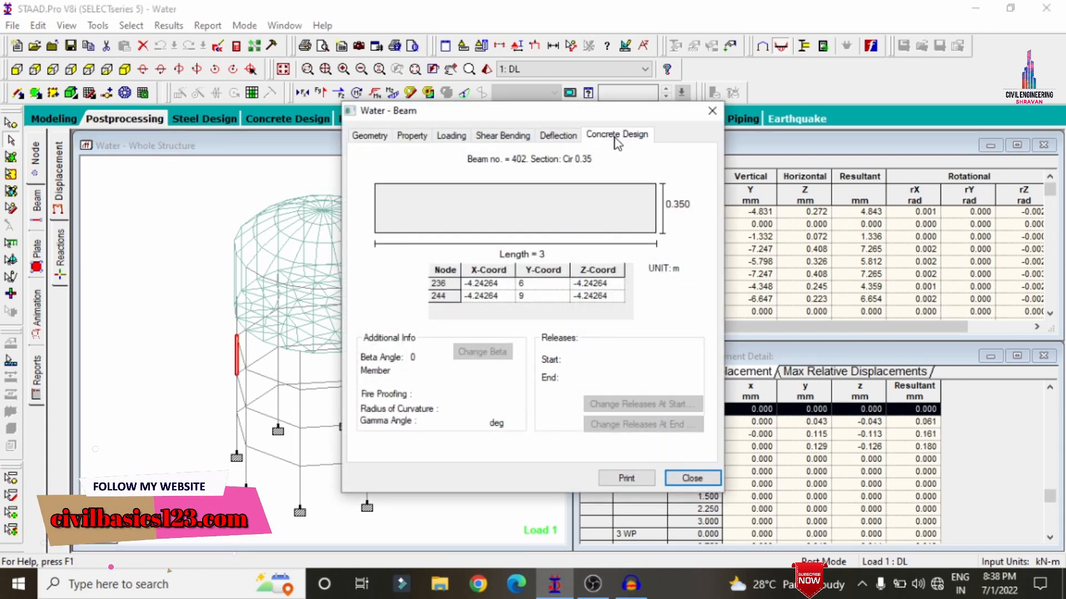
{"action": "left_click", "coordinate": [708, 111]}
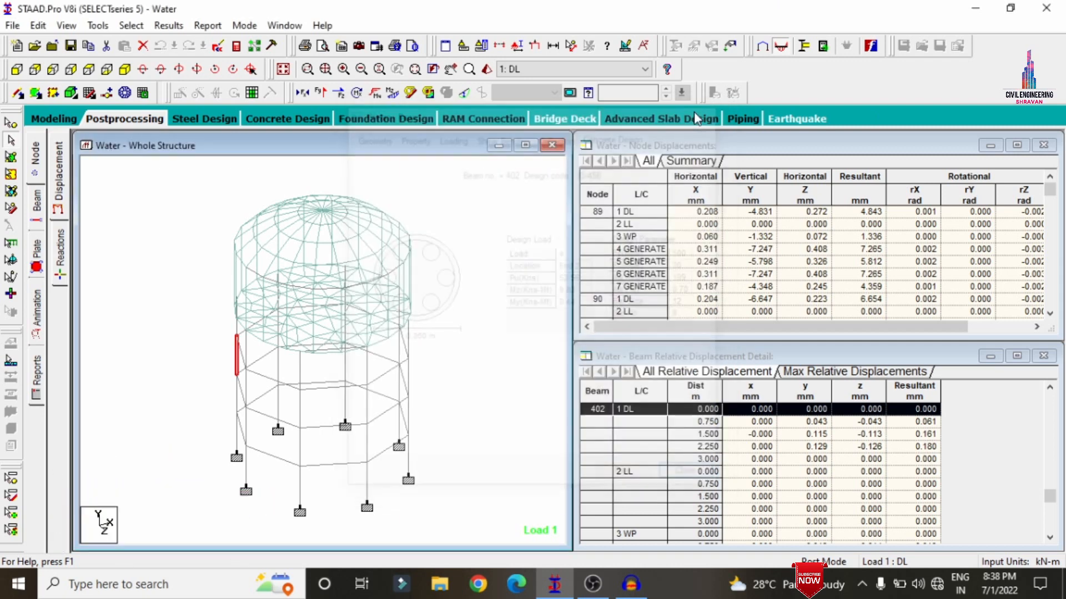
Clear the column selection and save the structure.
{"action": "left_click", "coordinate": [458, 258]}
{"action": "key", "text": "ctrl+s"}
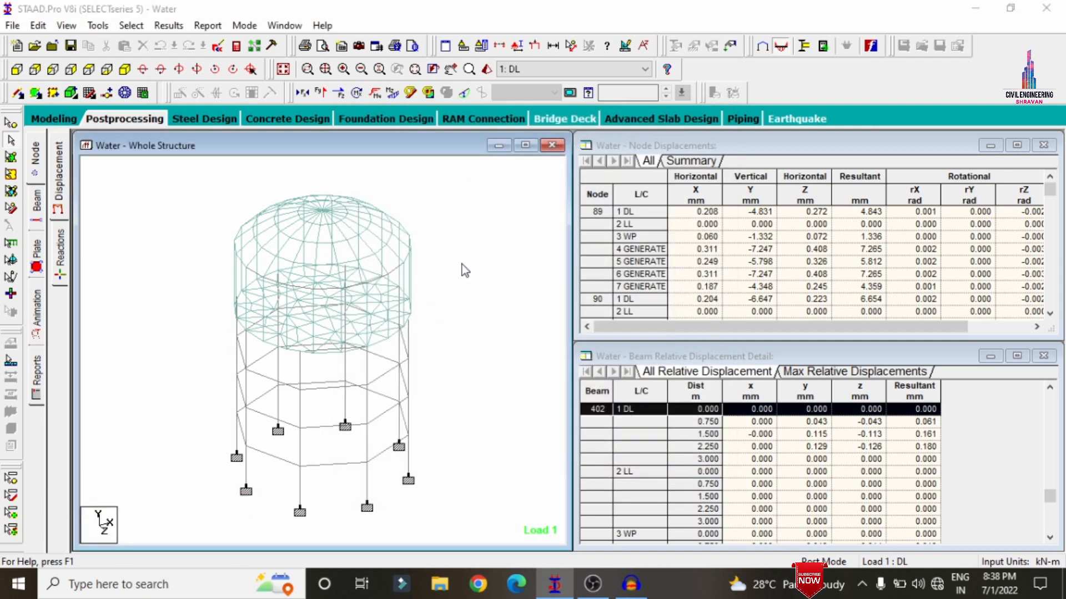
{"action": "left_click", "coordinate": [603, 330]}
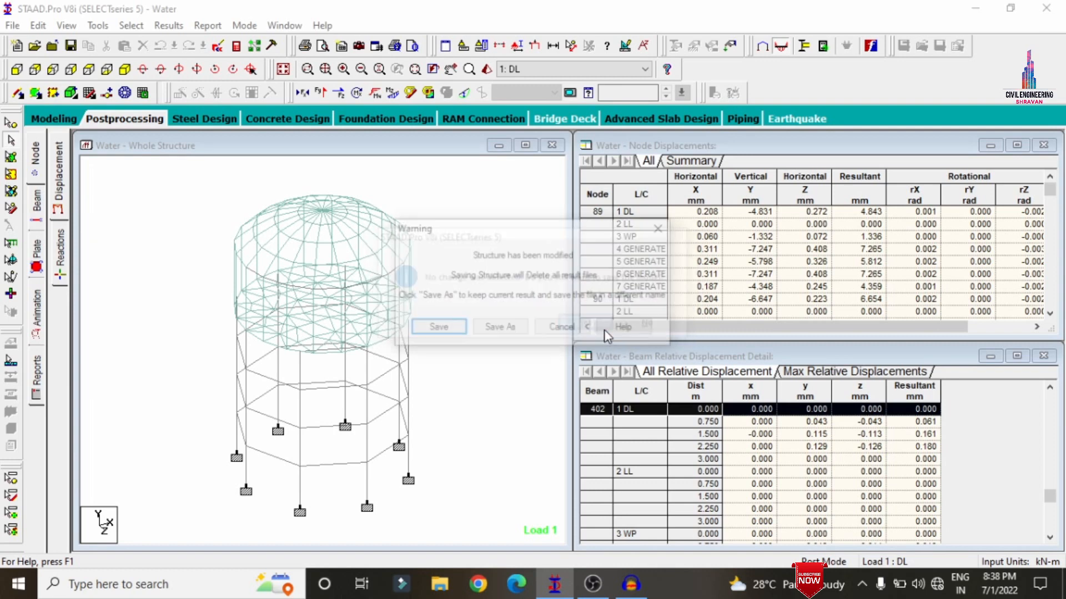
{"action": "left_click", "coordinate": [440, 328]}
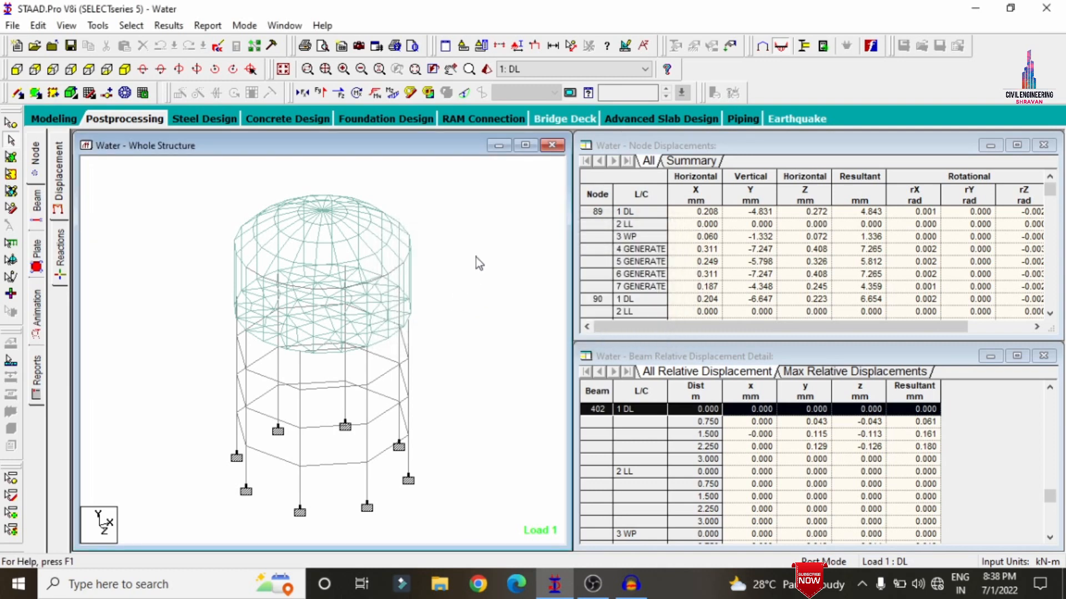
Transfer all supports with load cases 1: DL, 2: LL and 3: WP to STAAD.foundation for foundation design.
{"action": "left_click", "coordinate": [365, 119]}
{"action": "left_click", "coordinate": [826, 254]}
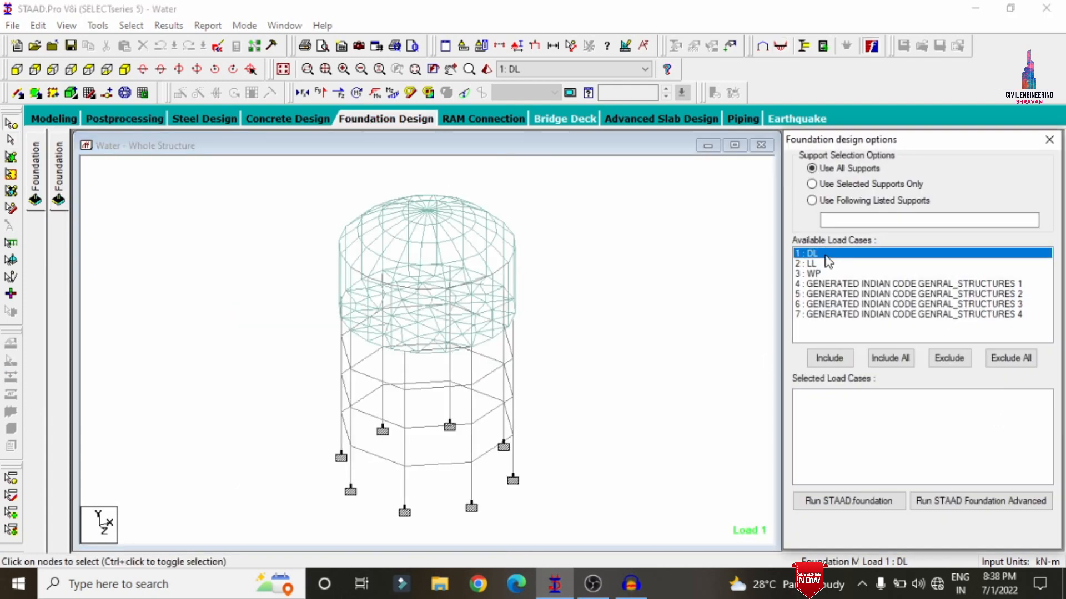
{"action": "left_click", "coordinate": [816, 264], "text": "ctrl"}
{"action": "left_click", "coordinate": [825, 274], "text": "ctrl"}
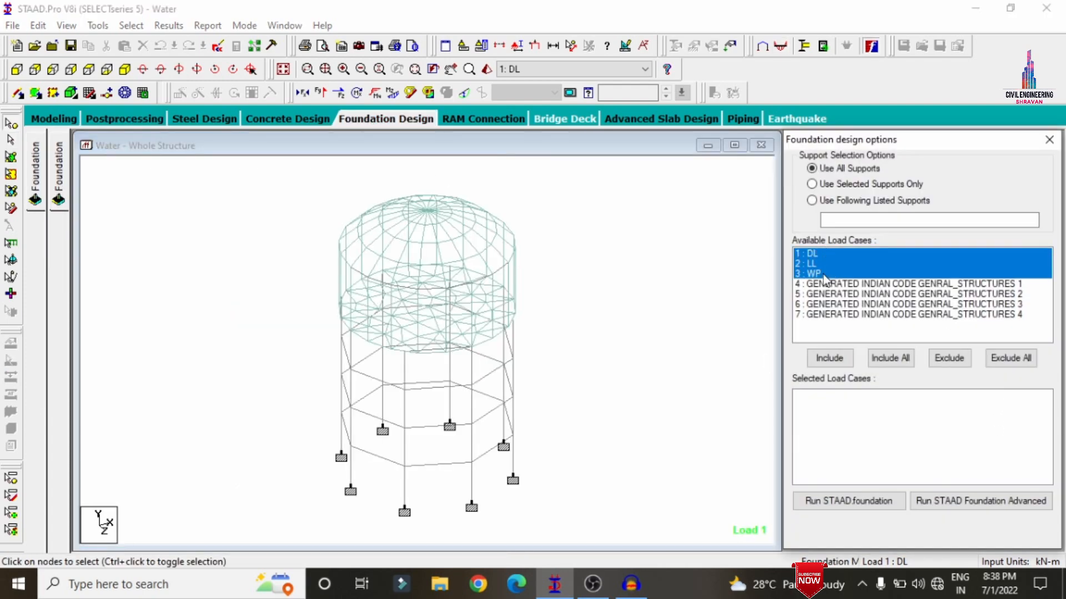
{"action": "left_click", "coordinate": [829, 358]}
{"action": "left_click", "coordinate": [846, 503]}
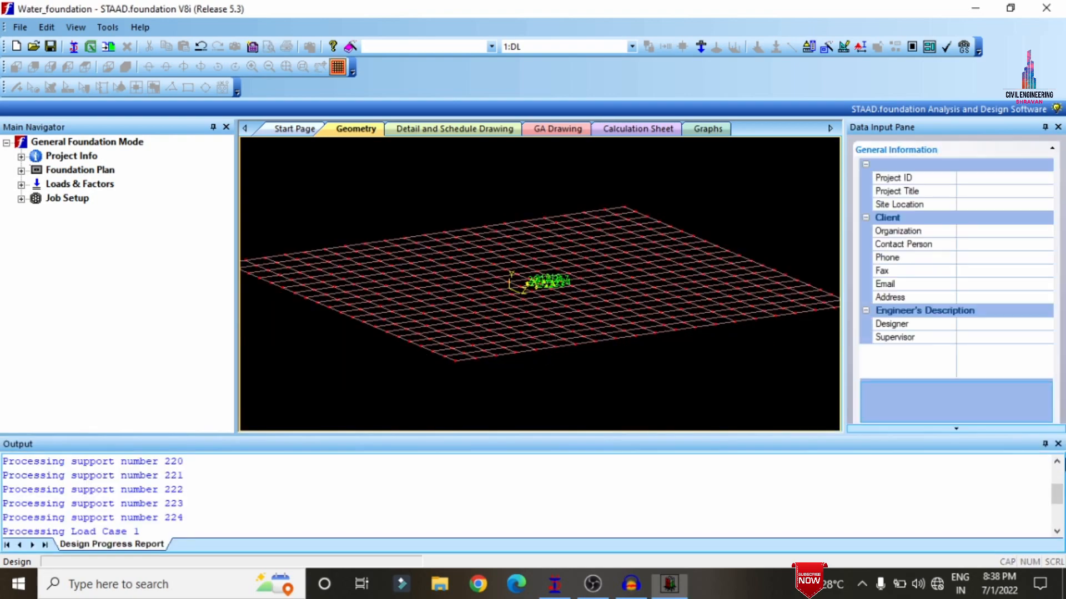
Close the output report and choose the INDIAN load combination table for generating load combinations.
{"action": "left_click", "coordinate": [1058, 444]}
{"action": "scroll", "coordinate": [530, 345], "scroll_direction": "up", "scroll_amount": 5}
{"action": "scroll", "coordinate": [522, 337], "scroll_direction": "up", "scroll_amount": 6}
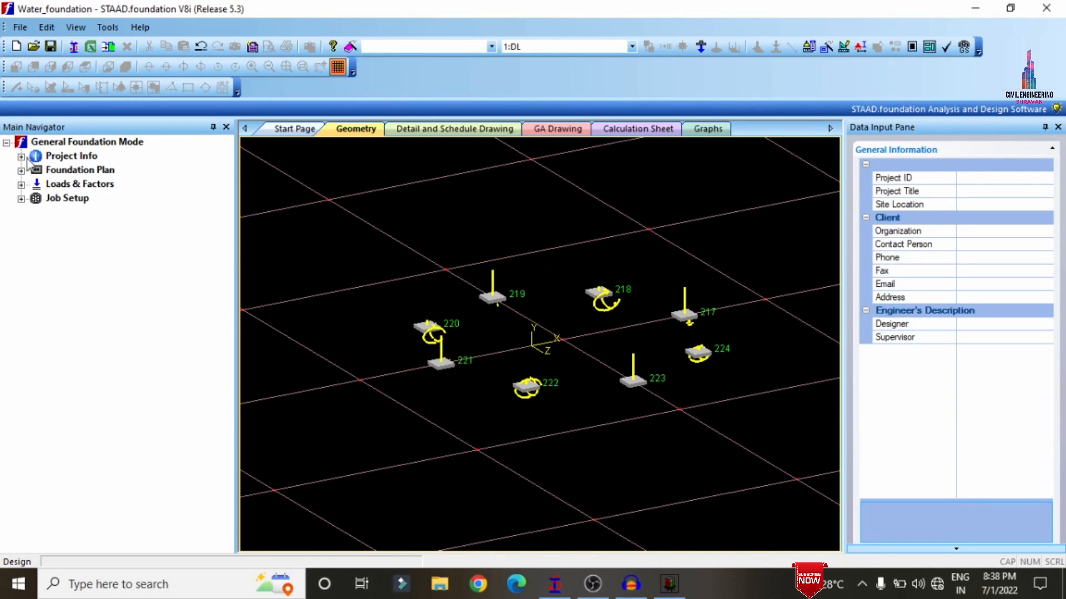
{"action": "left_click", "coordinate": [21, 185]}
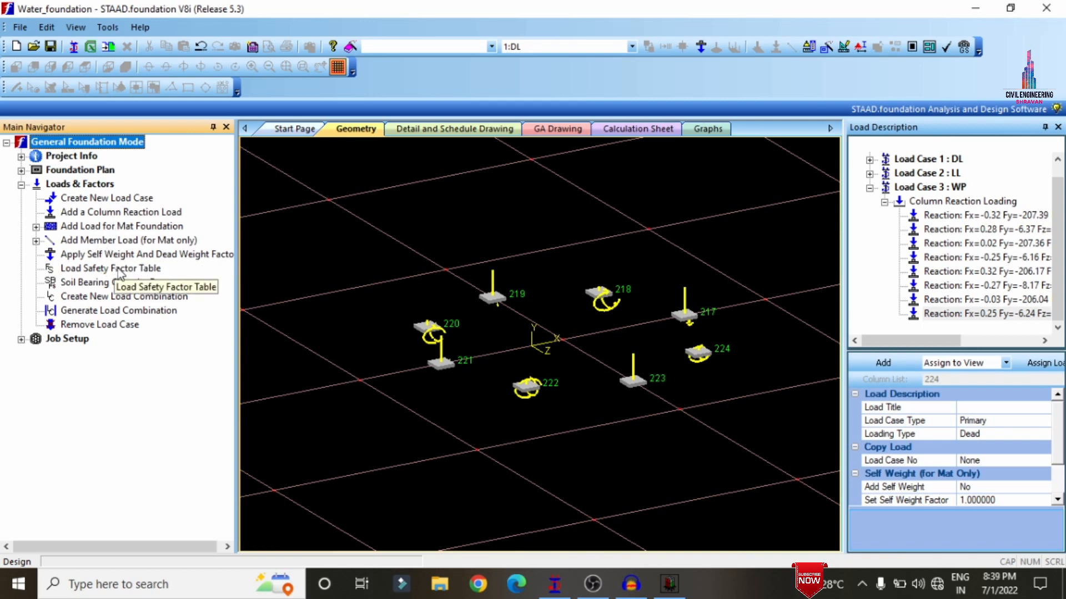
{"action": "left_click", "coordinate": [96, 311]}
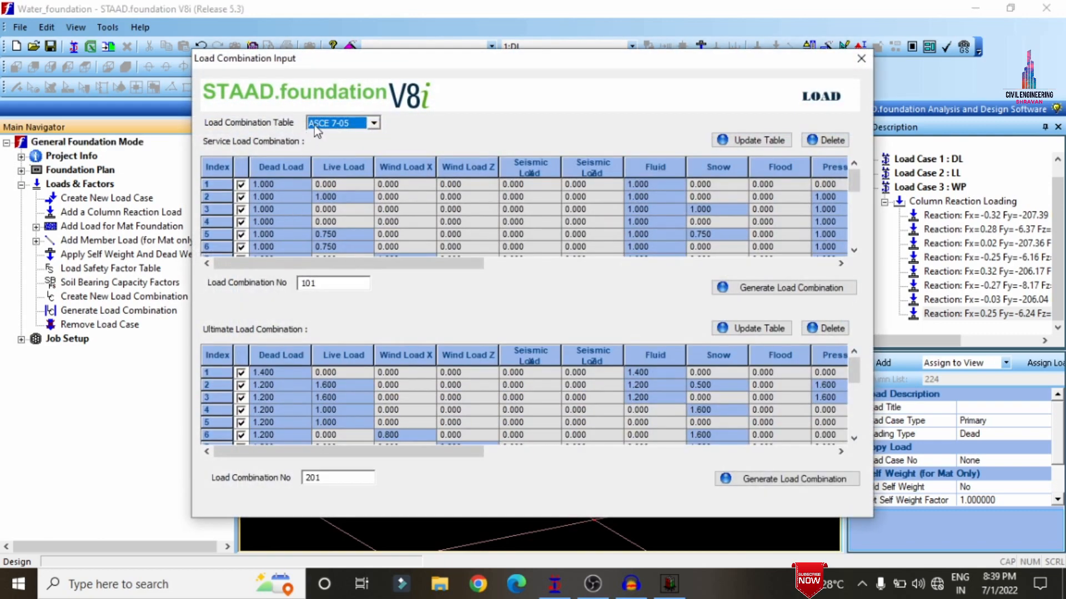
{"action": "left_click", "coordinate": [329, 124]}
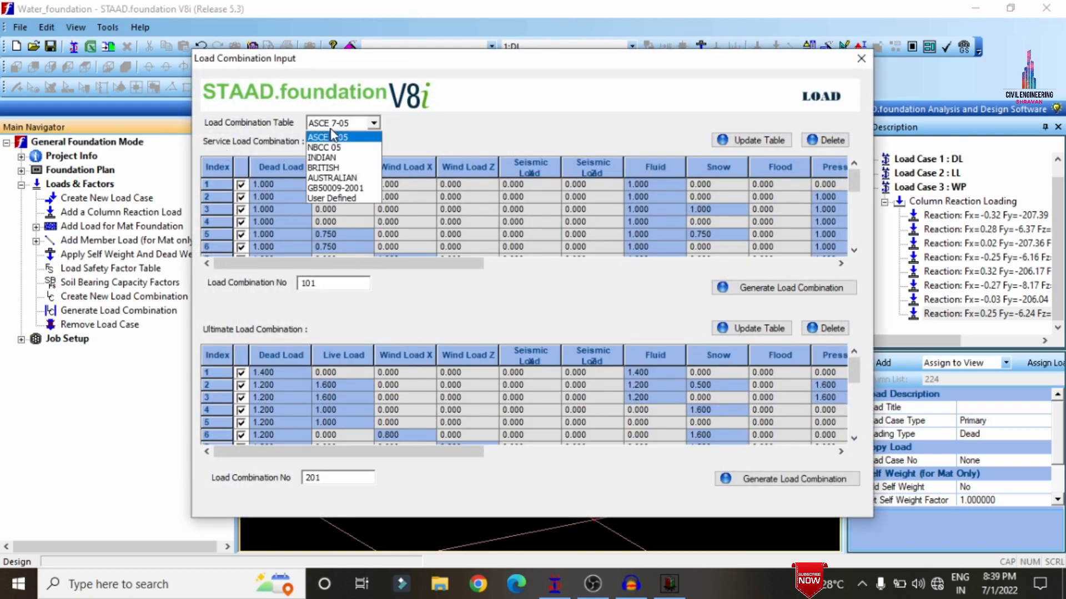
{"action": "left_click", "coordinate": [322, 158]}
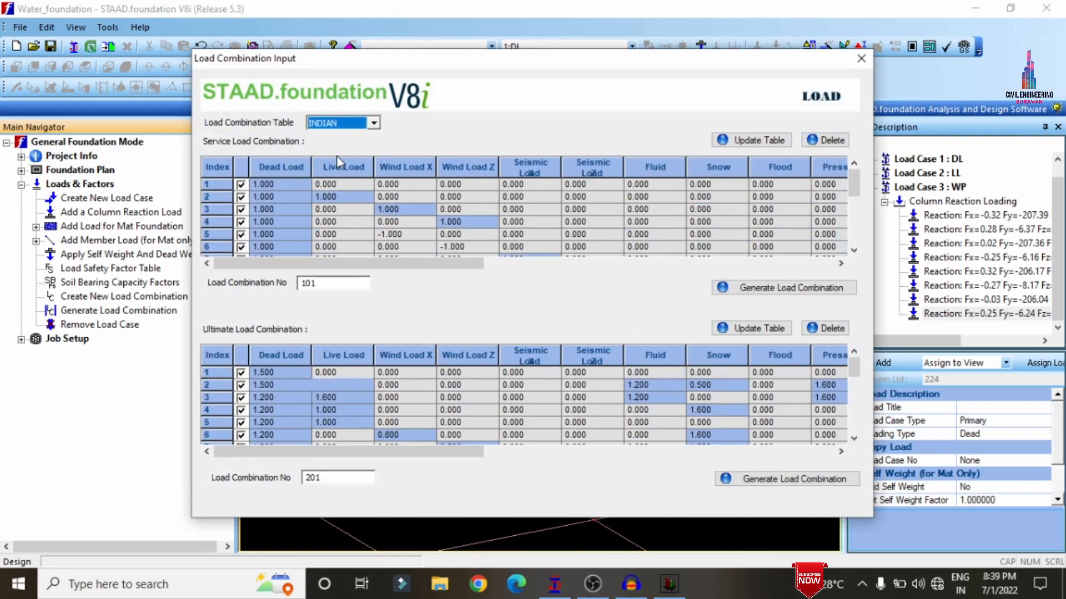
Generate the service load combinations numbered from 101 and the ultimate load combinations numbered from 201.
{"action": "left_click", "coordinate": [784, 295]}
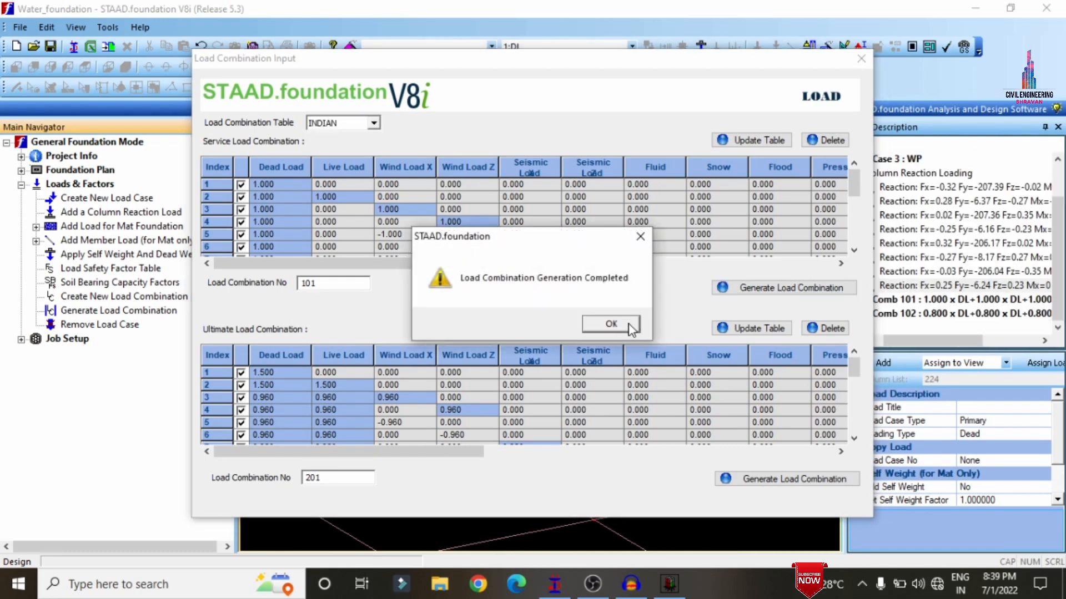
{"action": "left_click", "coordinate": [631, 329]}
{"action": "left_click", "coordinate": [758, 479]}
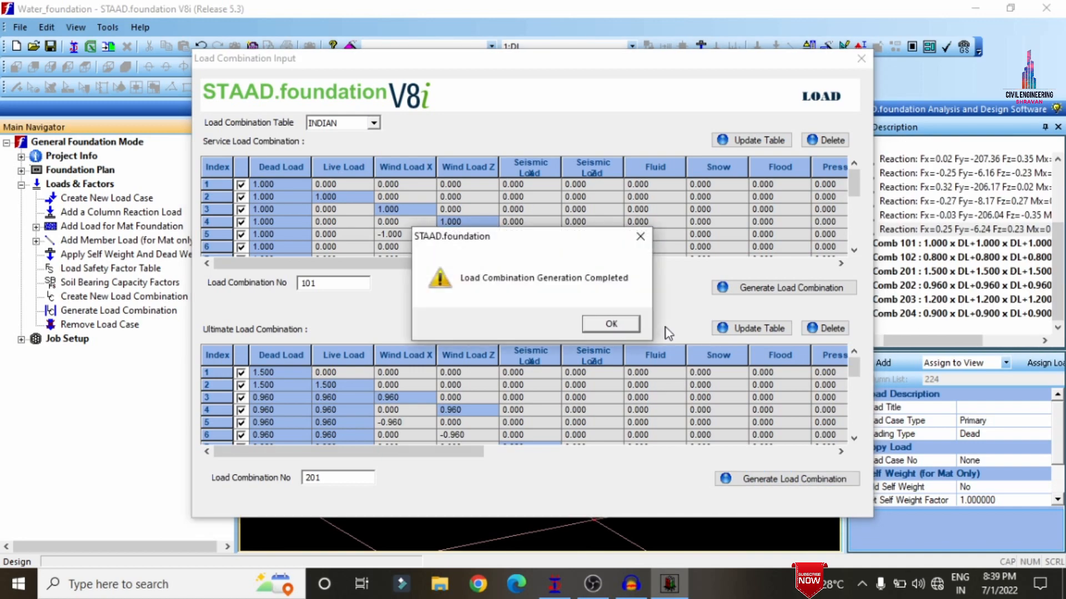
{"action": "left_click", "coordinate": [601, 330]}
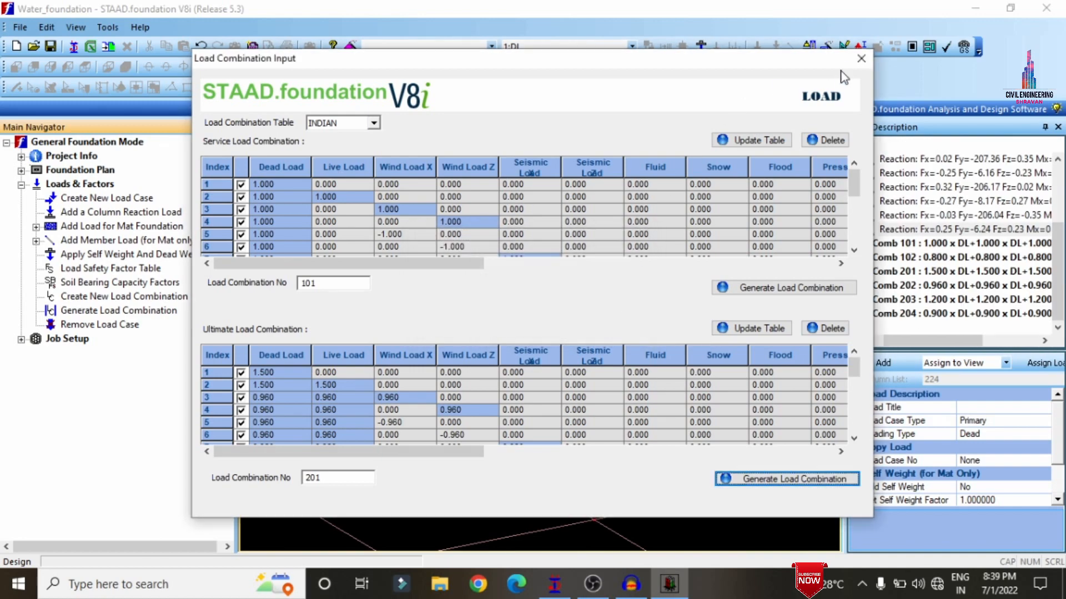
{"action": "left_click", "coordinate": [861, 58]}
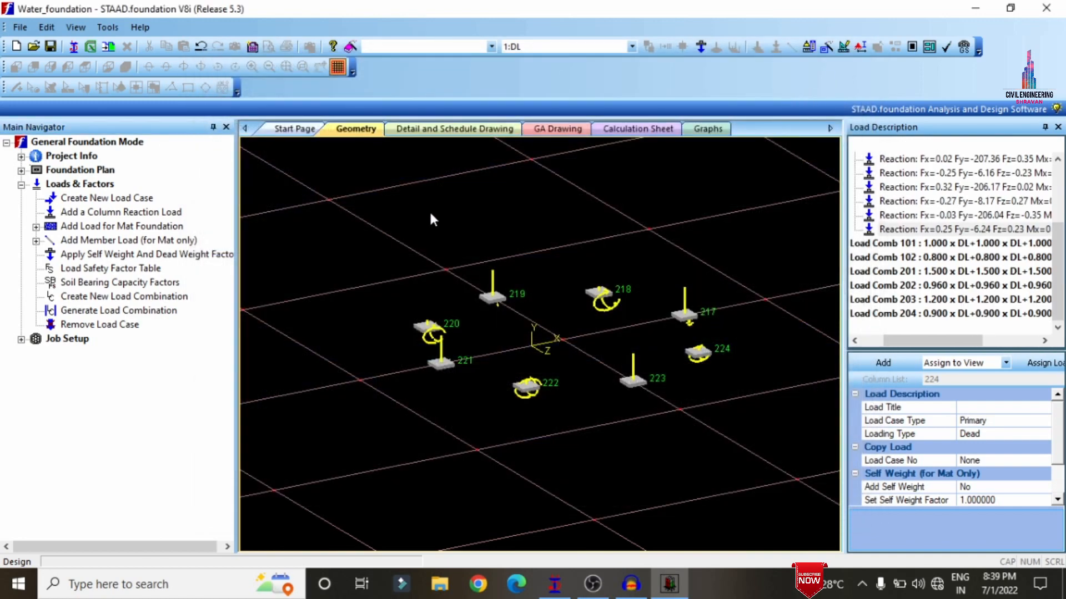
Set up a new isolated footing job named WT with the Indian design code and SI units.
{"action": "left_click", "coordinate": [21, 339]}
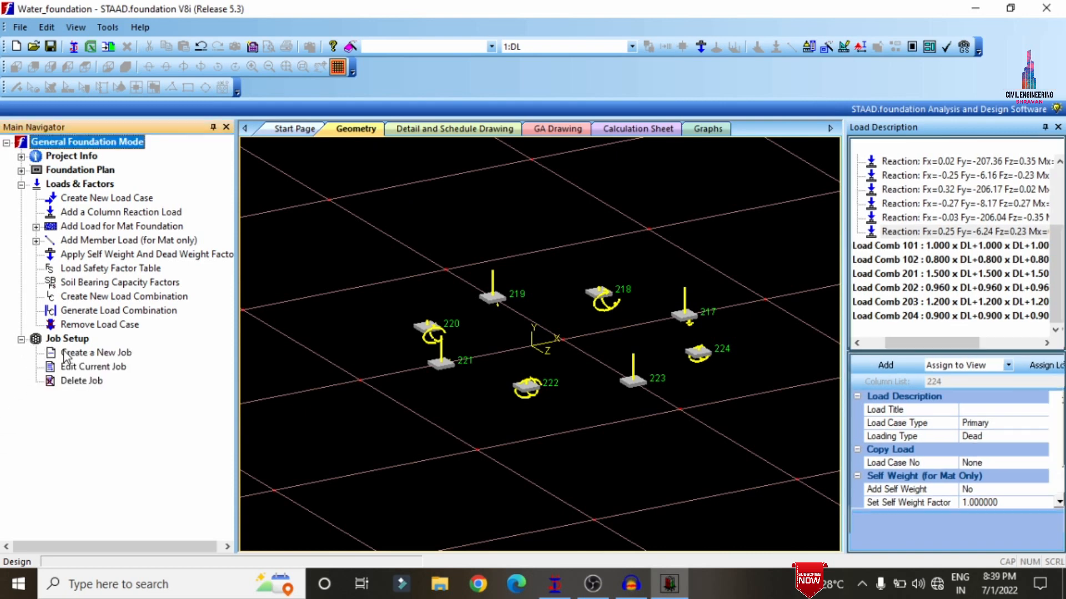
{"action": "left_click", "coordinate": [95, 353]}
{"action": "left_click", "coordinate": [967, 179]}
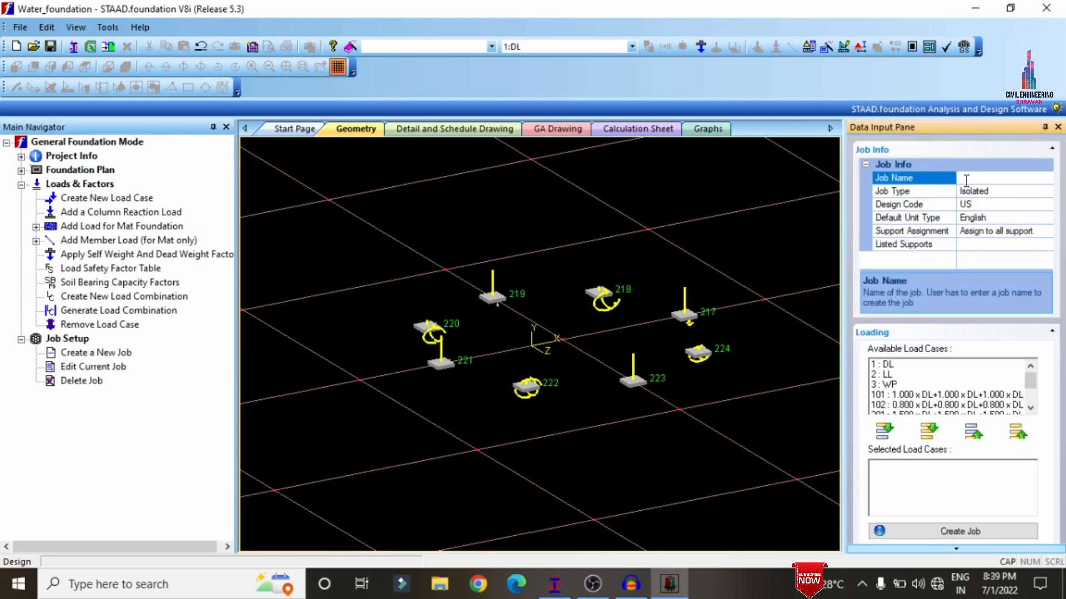
{"action": "left_click", "coordinate": [1033, 204]}
{"action": "left_click", "coordinate": [1047, 204]}
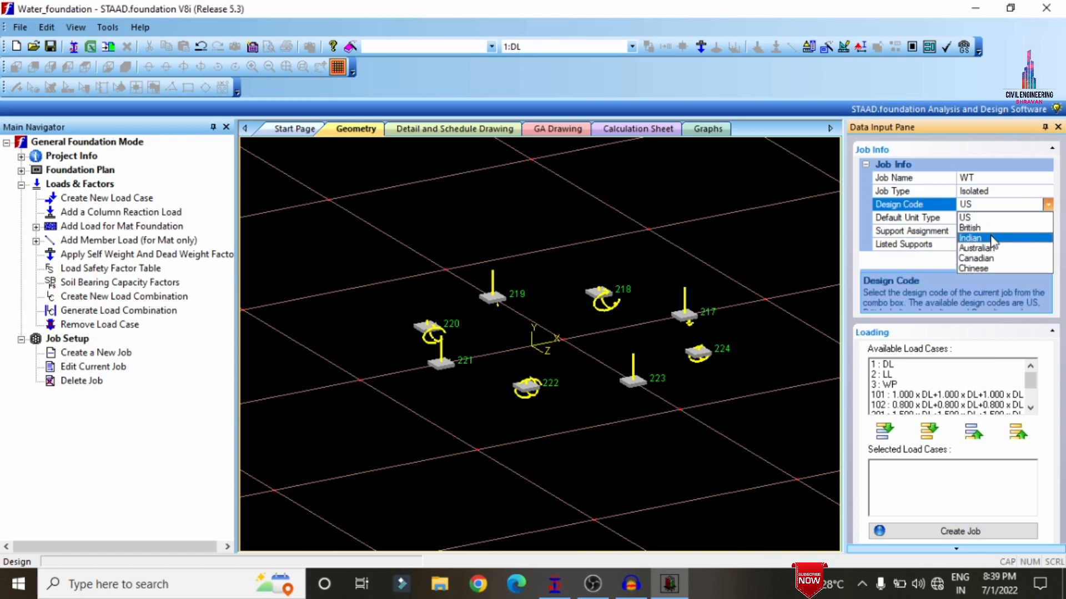
{"action": "left_click", "coordinate": [993, 239]}
{"action": "left_click", "coordinate": [1048, 218]}
{"action": "left_click", "coordinate": [1047, 218]}
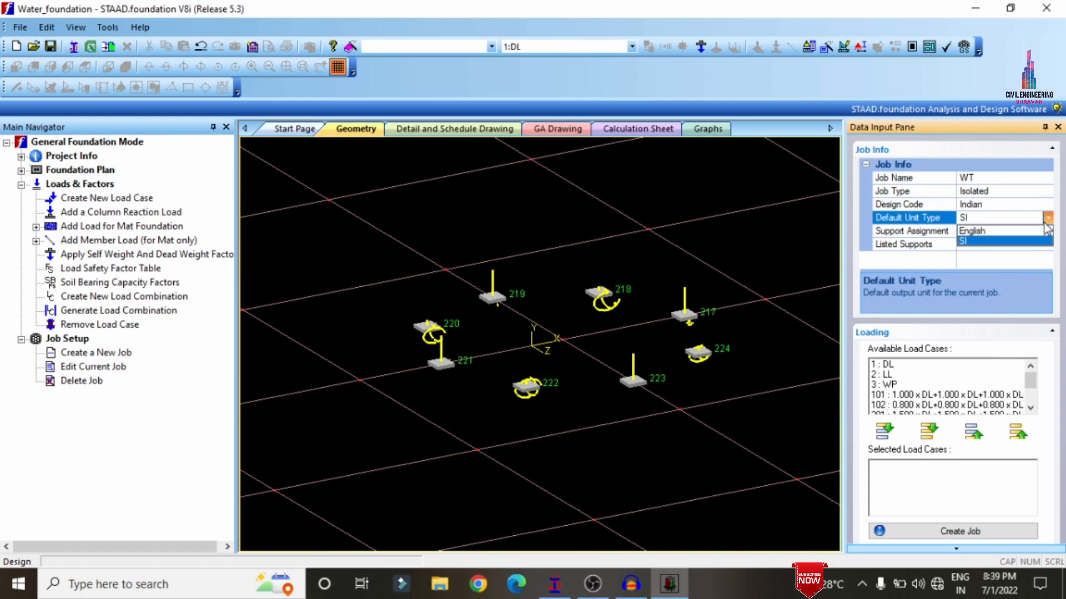
{"action": "left_click", "coordinate": [1020, 242]}
Include all generated load combinations in the WT job, create the job, and close the design summary output.
{"action": "left_click_drag", "start_coordinate": [916, 398], "coordinate": [888, 415]}
{"action": "left_click", "coordinate": [884, 432]}
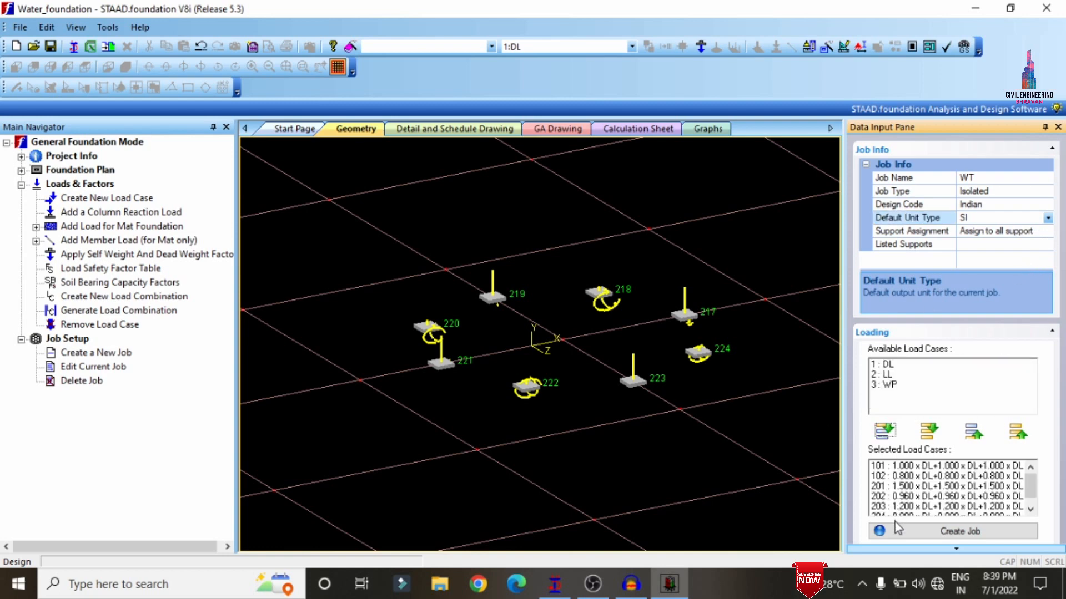
{"action": "left_click", "coordinate": [911, 532]}
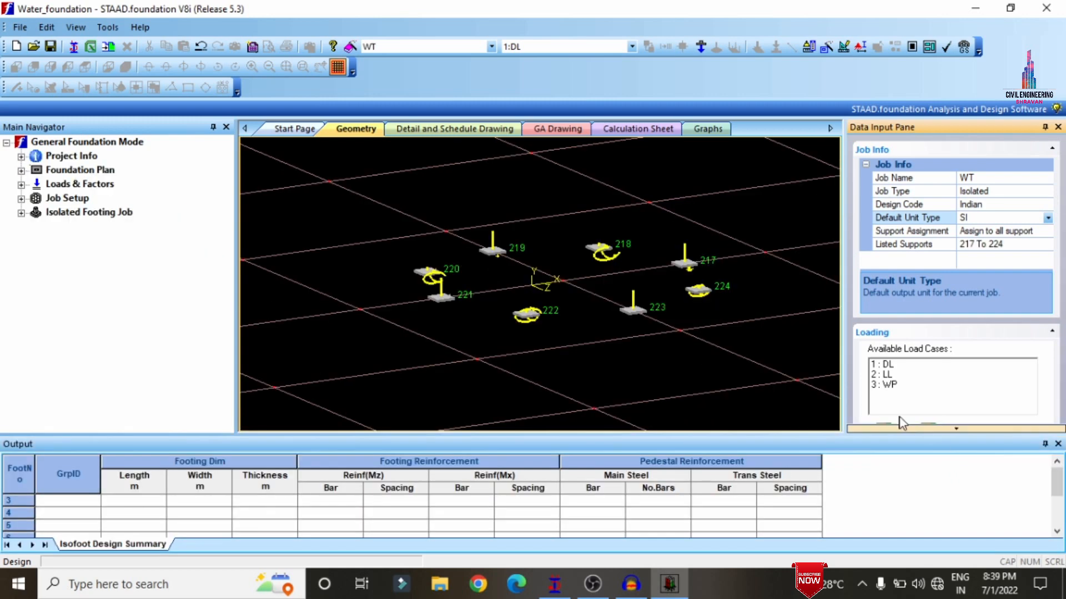
{"action": "left_click", "coordinate": [1058, 444]}
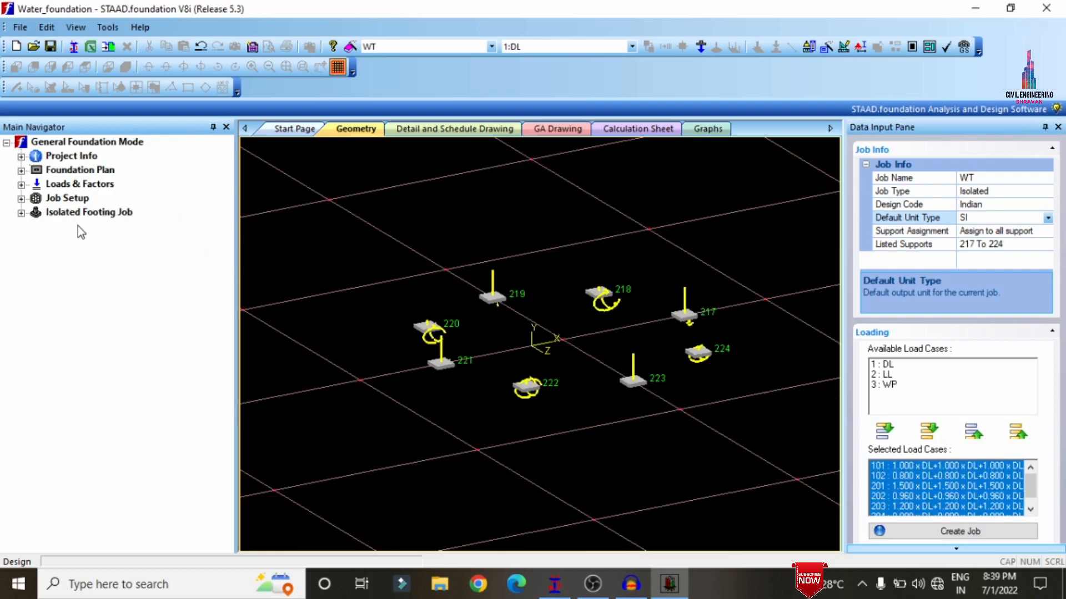
Set the soil bearing capacity to 180 kN/m2 in the isolated footing job's cover and soil parameters and run the footing design.
{"action": "left_click", "coordinate": [21, 213]}
{"action": "left_click", "coordinate": [35, 227]}
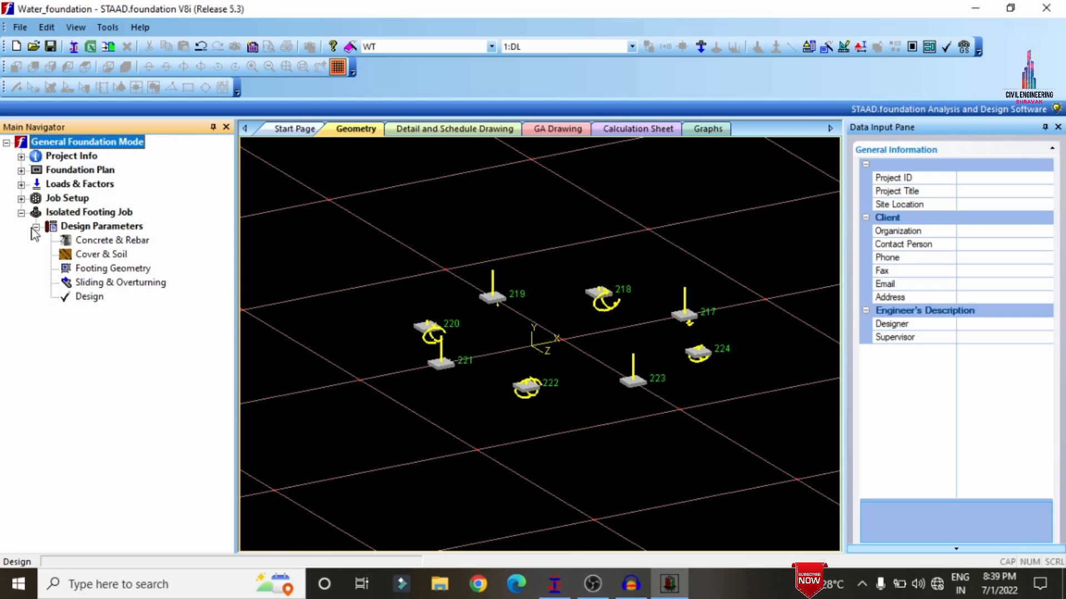
{"action": "left_click", "coordinate": [134, 240]}
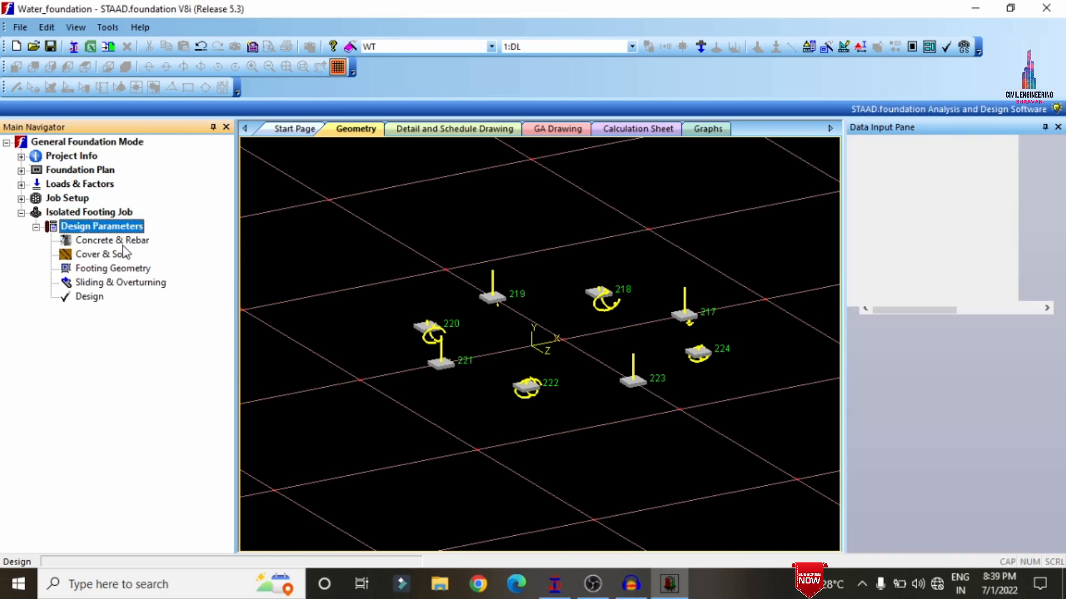
{"action": "left_click", "coordinate": [97, 270]}
{"action": "key", "text": "Up"}
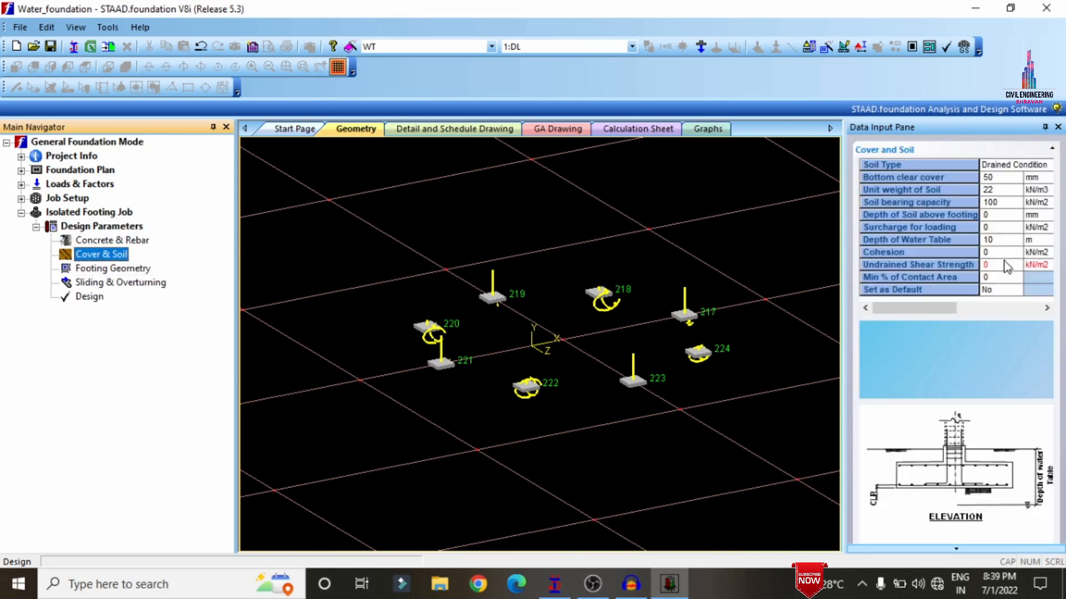
{"action": "left_click", "coordinate": [1014, 204]}
{"action": "type", "text": "1"}
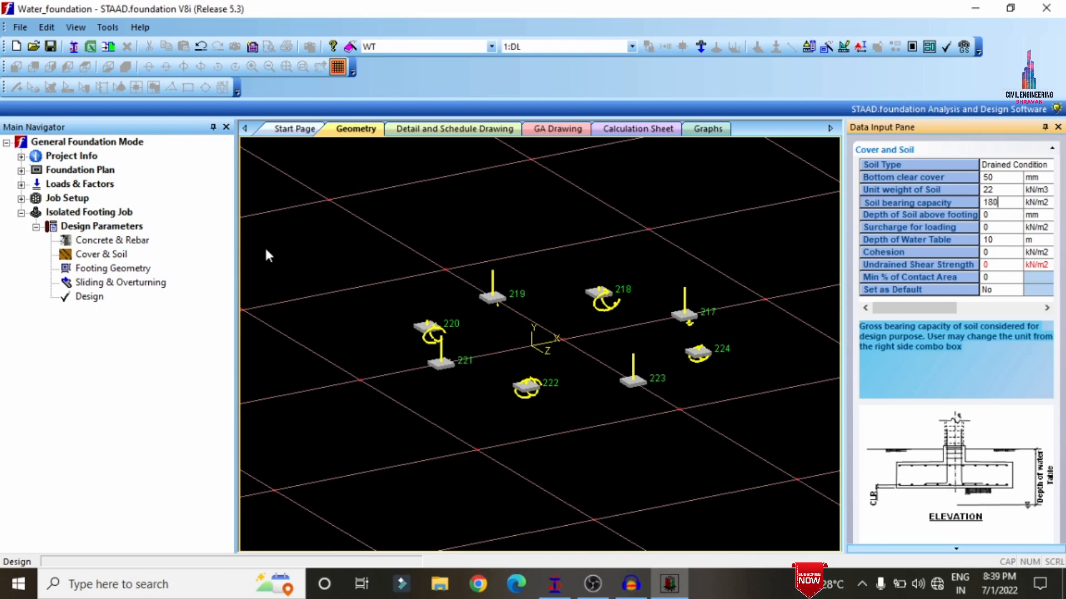
{"action": "left_click", "coordinate": [69, 298]}
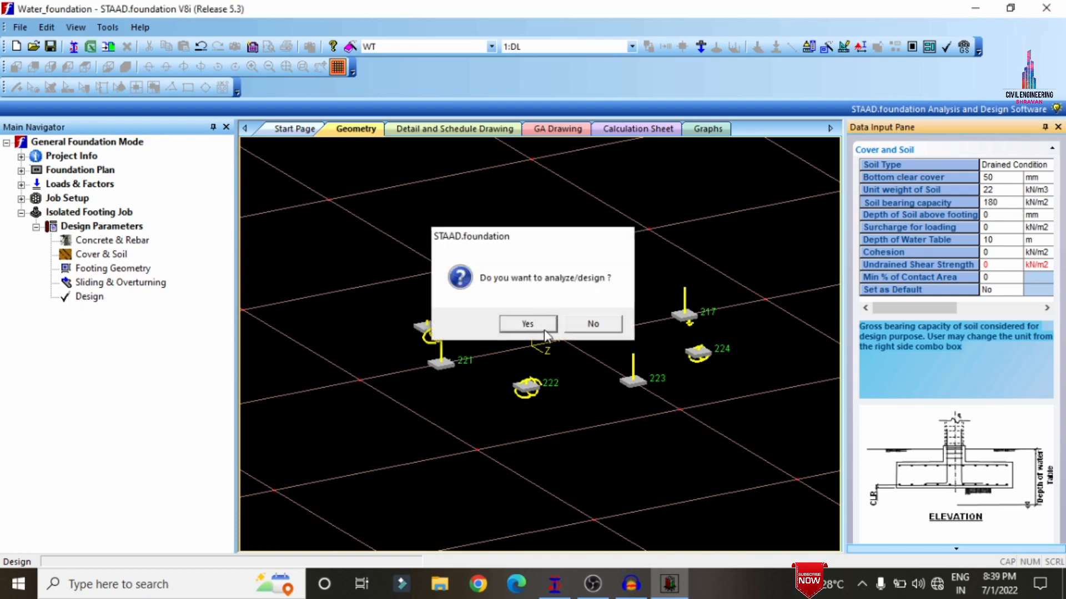
{"action": "left_click", "coordinate": [521, 320]}
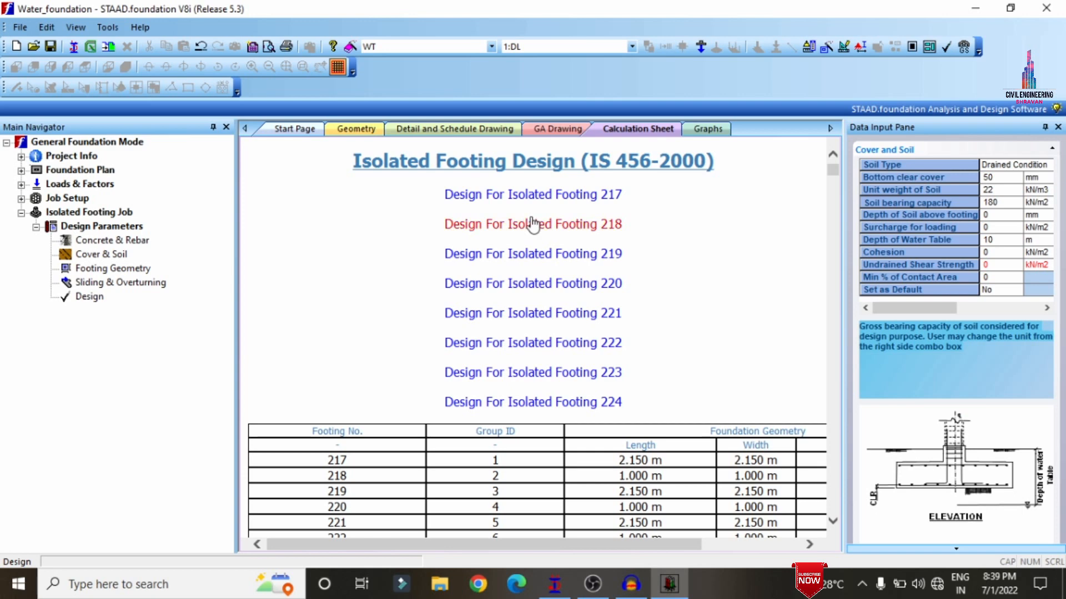
Review the design calculations for isolated footing 220, from its geometry and design parameters through corner pressures to reinforcement.
{"action": "left_click", "coordinate": [609, 289]}
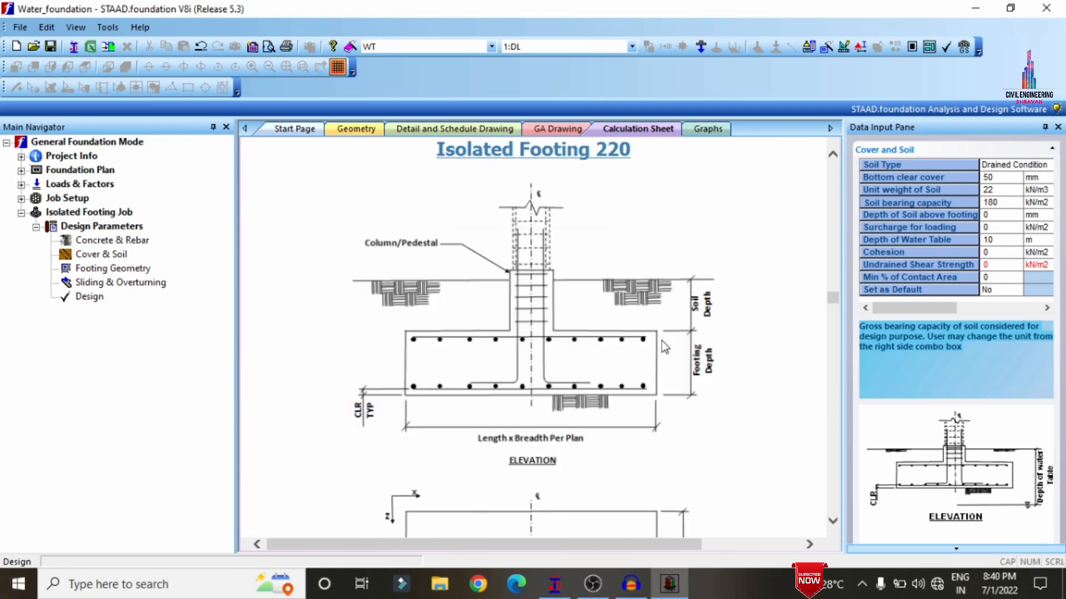
{"action": "scroll", "coordinate": [622, 228], "scroll_direction": "down", "scroll_amount": 20}
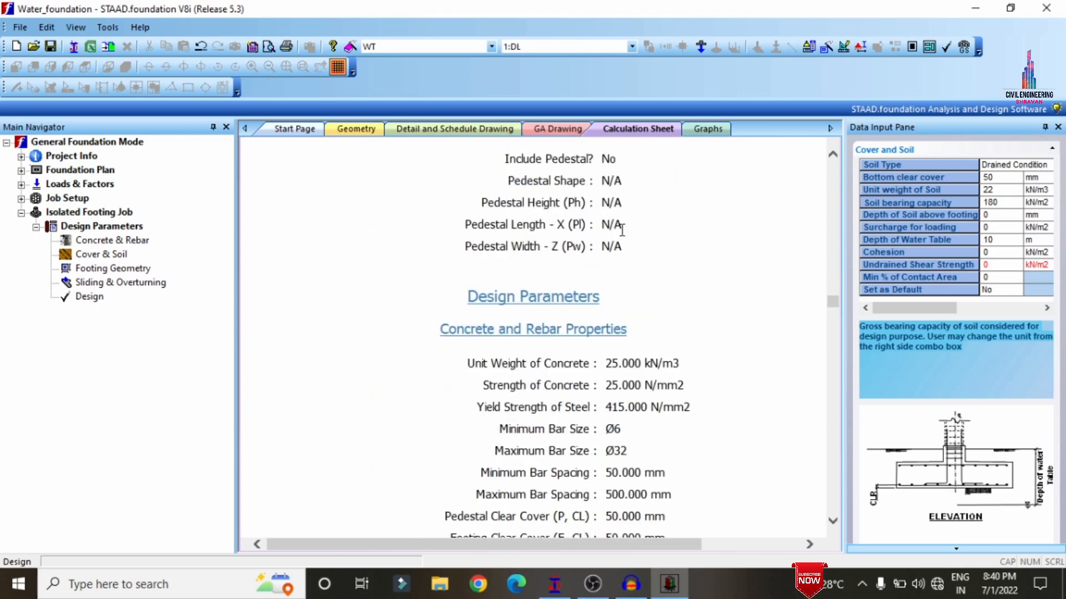
{"action": "scroll", "coordinate": [621, 229], "scroll_direction": "down", "scroll_amount": 20}
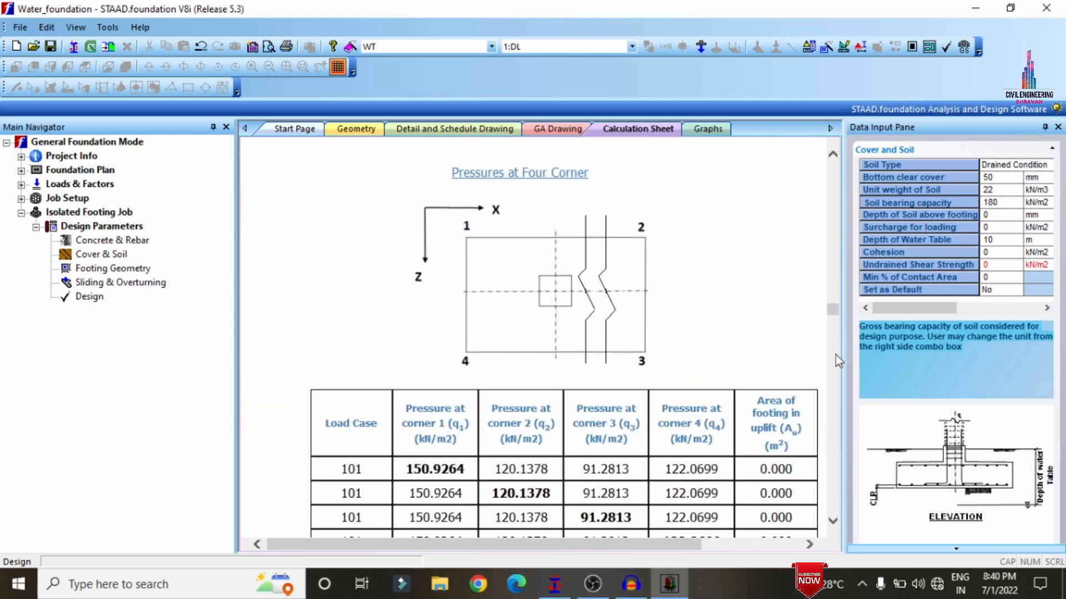
{"action": "scroll", "coordinate": [837, 371], "scroll_direction": "down", "scroll_amount": 20}
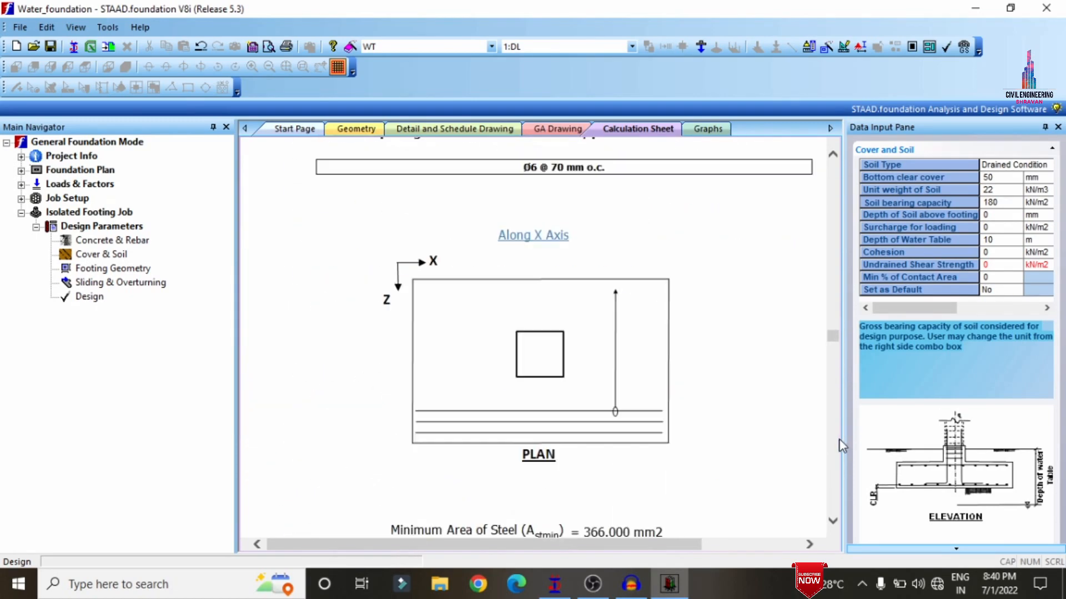
Examine the elevation in the detail drawing of footing 217 and return to the calculation sheet.
{"action": "left_click", "coordinate": [301, 129]}
{"action": "left_click", "coordinate": [358, 130]}
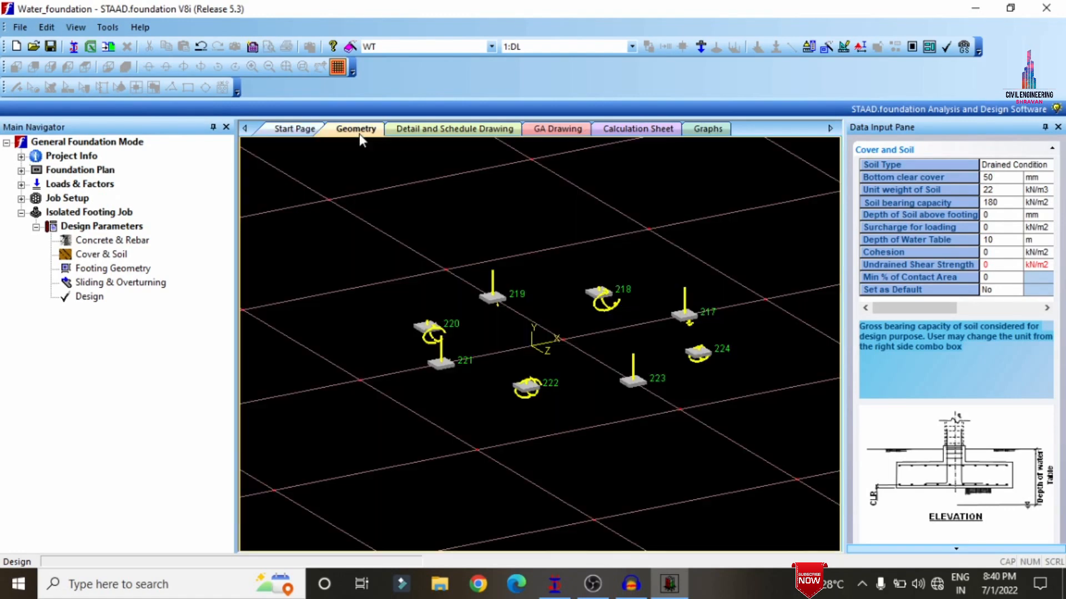
{"action": "left_click", "coordinate": [448, 129]}
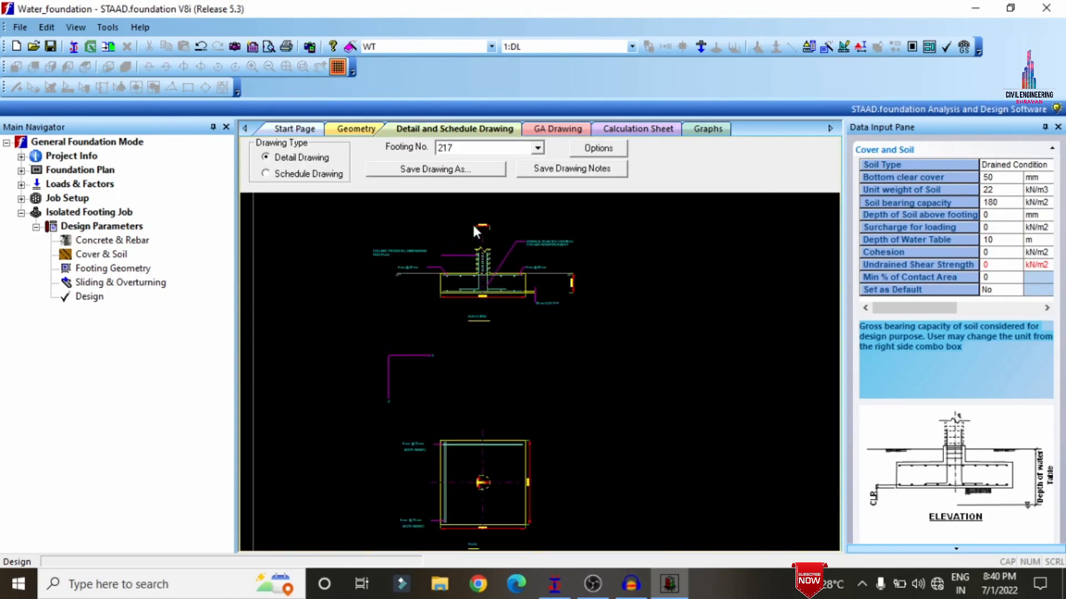
{"action": "scroll", "coordinate": [358, 228], "scroll_direction": "up", "scroll_amount": 2}
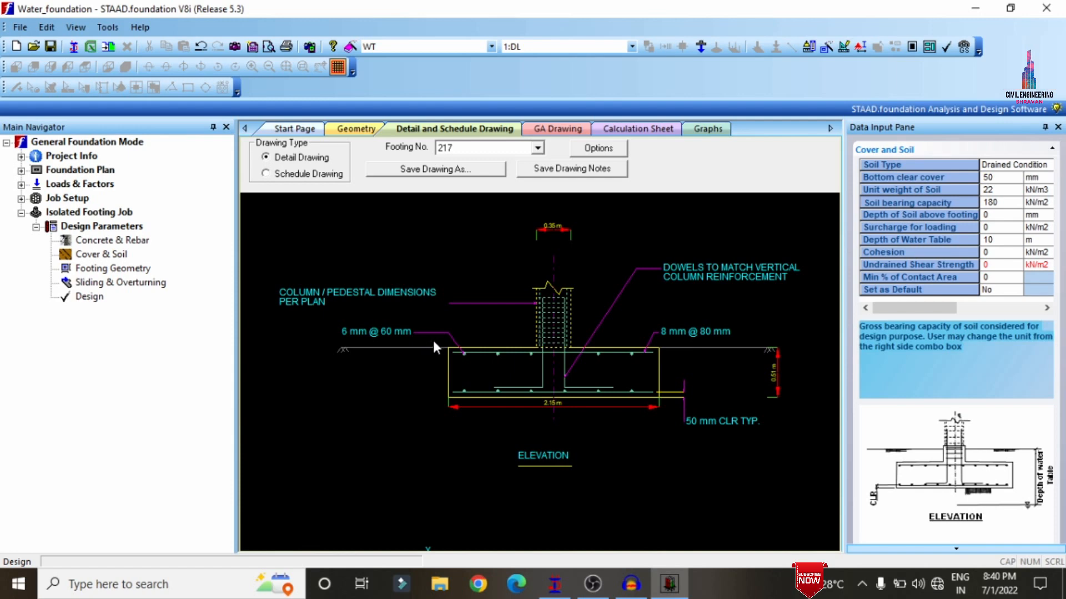
{"action": "left_click", "coordinate": [558, 134]}
{"action": "left_click", "coordinate": [614, 131]}
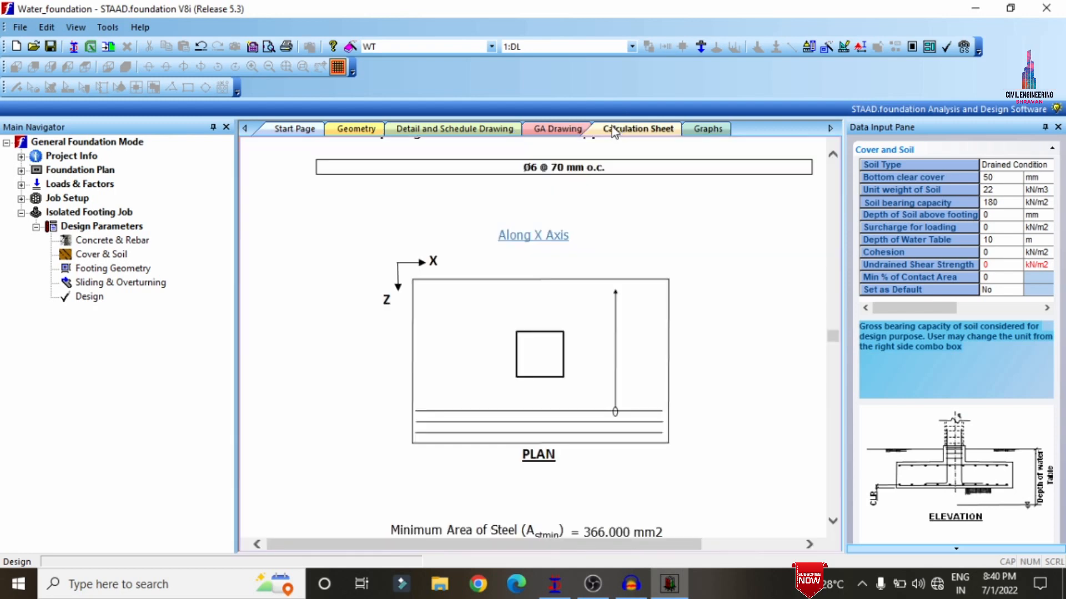
Switch to STAAD.Pro and inspect the rendered 3D model of the water tank from different angles.
{"action": "left_click", "coordinate": [975, 9]}
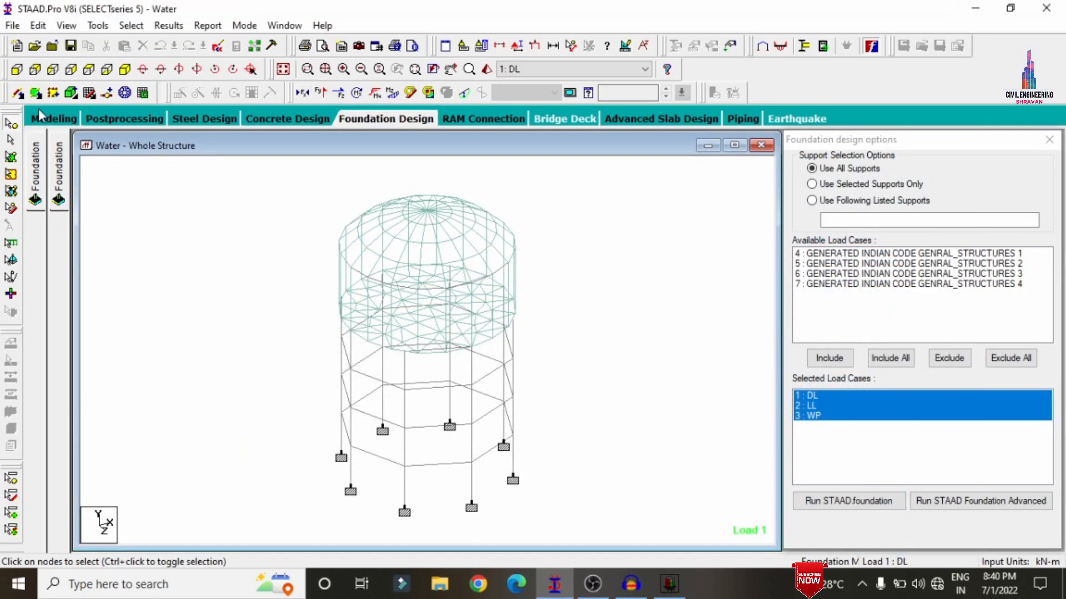
{"action": "left_click", "coordinate": [40, 114]}
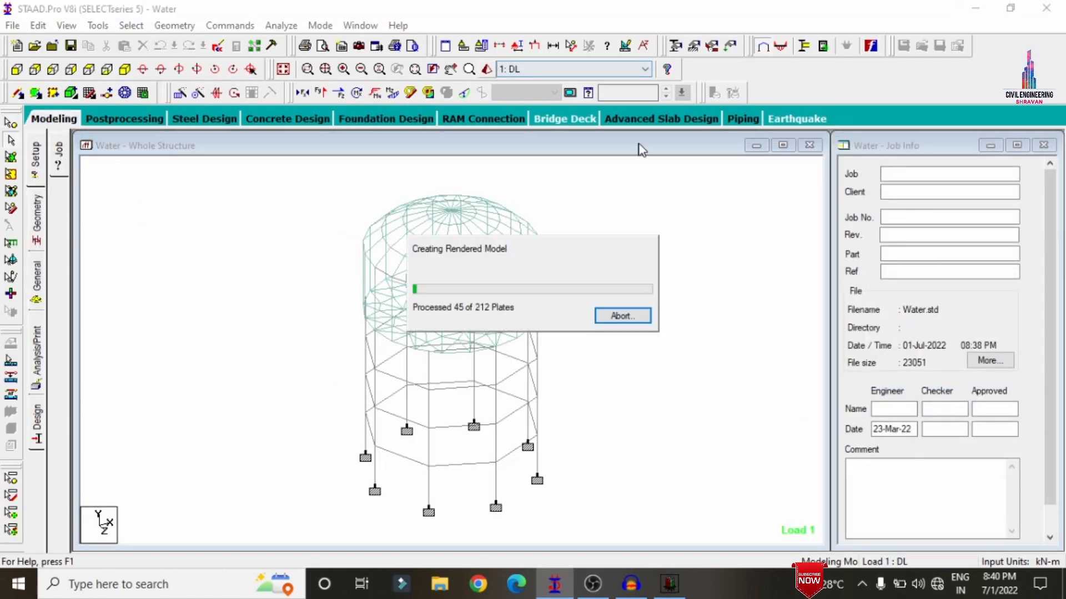
{"action": "left_click", "coordinate": [1008, 270]}
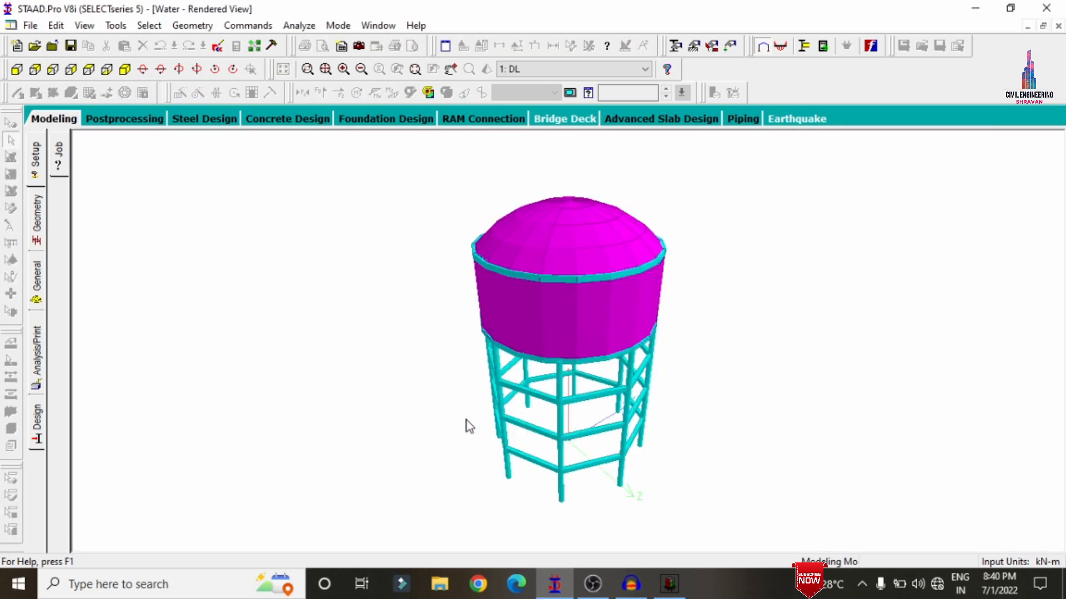
{"action": "left_click_drag", "start_coordinate": [466, 426], "coordinate": [276, 369]}
{"action": "left_click_drag", "start_coordinate": [499, 251], "coordinate": [697, 316]}
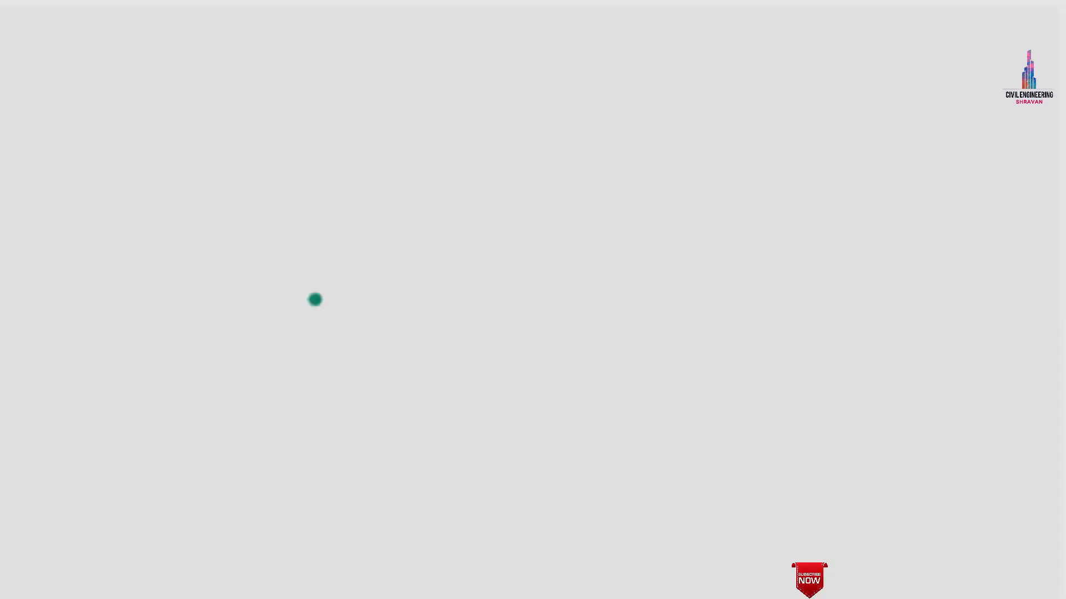